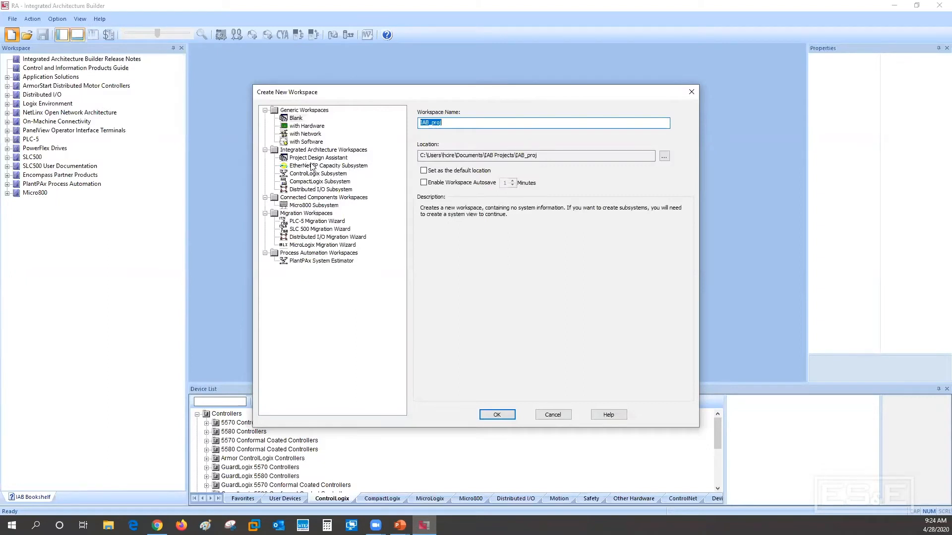
Create a Project Design Assistant workspace named ESE_Demo_100
left_click(312, 159)
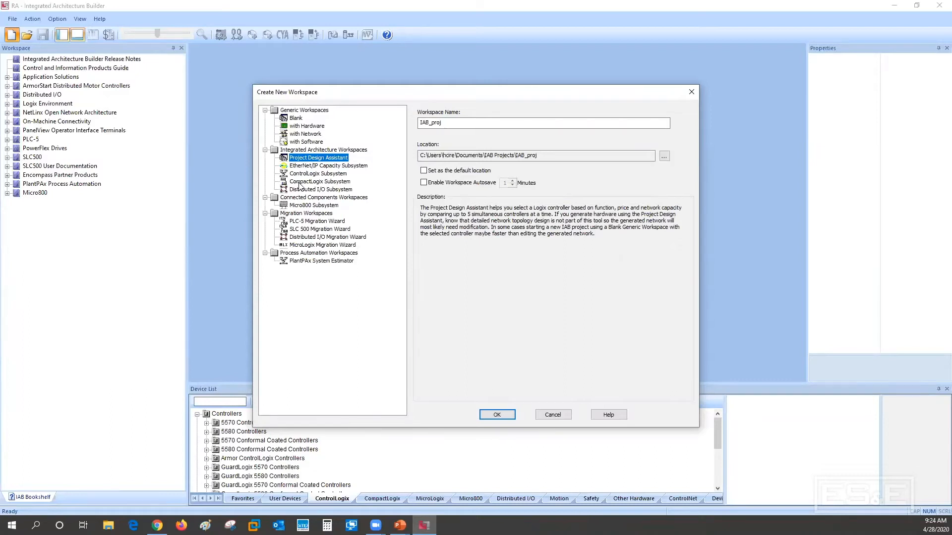
left_click(307, 216)
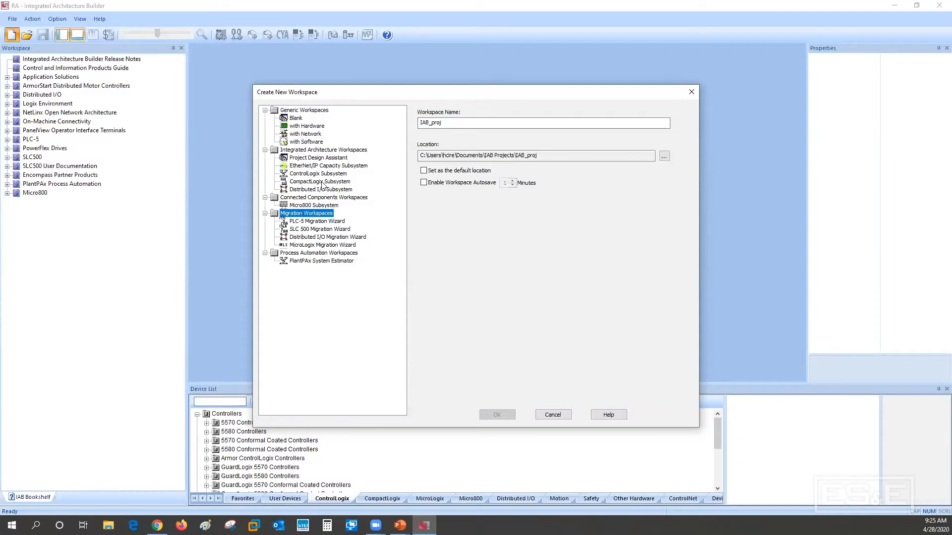
left_click(310, 158)
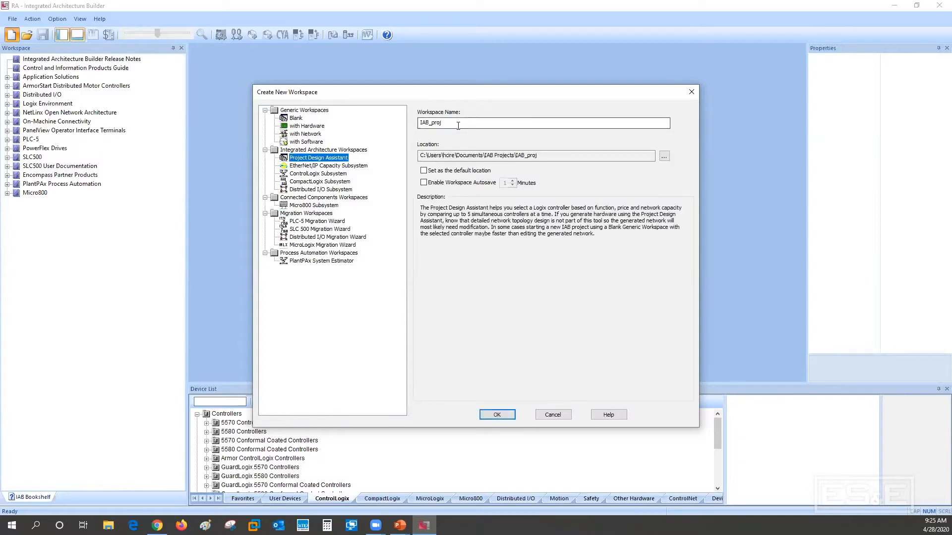
left_click_drag(456, 122, 358, 120)
type("ESE")
type("_Deo")
type("o_100")
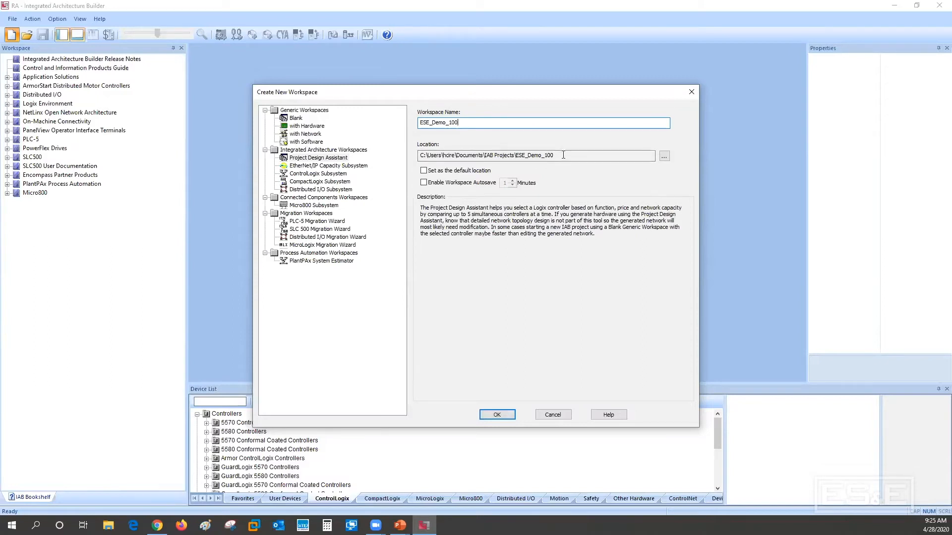
left_click(497, 414)
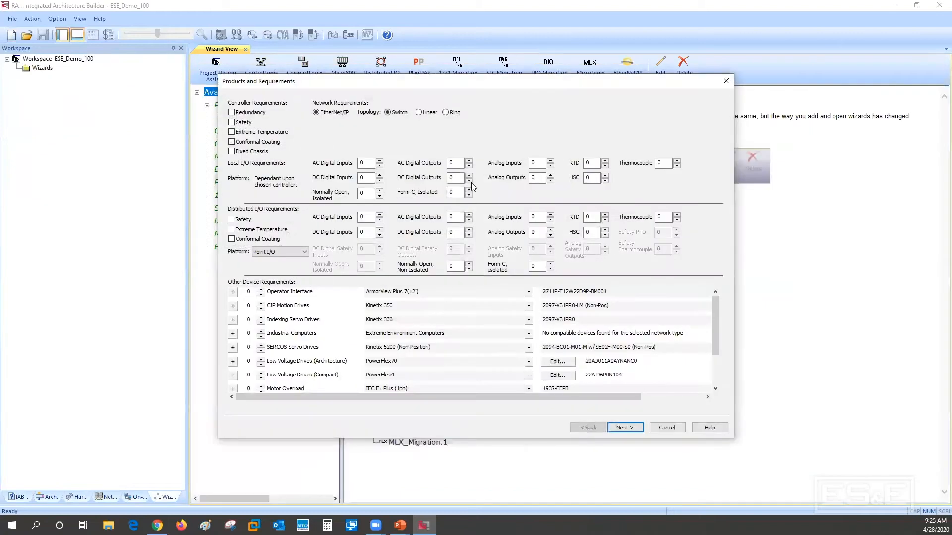
Set the local I/O requirements to 31 DC digital inputs, 28 DC digital outputs and 6 analog inputs
left_click_drag(457, 77, 452, 52)
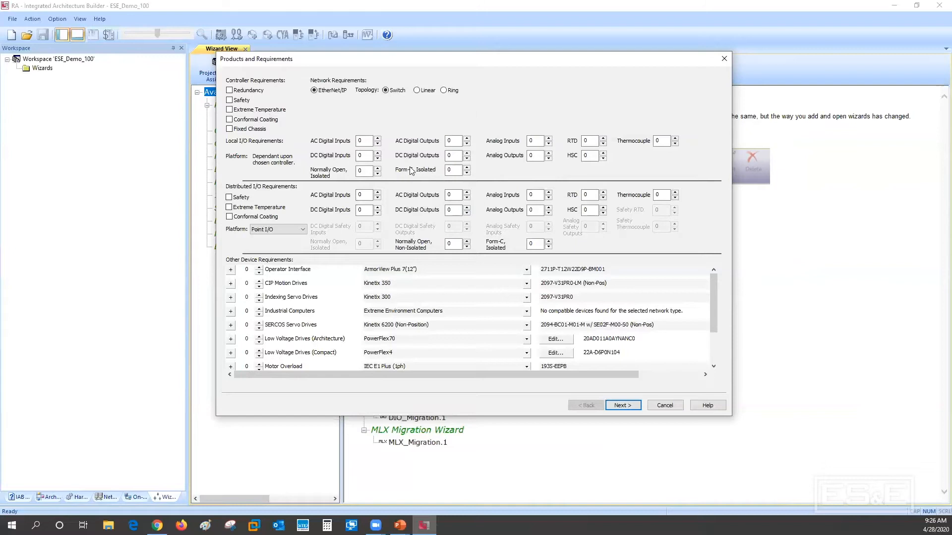
double_click(365, 156)
type("31")
left_click(453, 156)
double_click(453, 155)
type("28")
double_click(532, 141)
type("6")
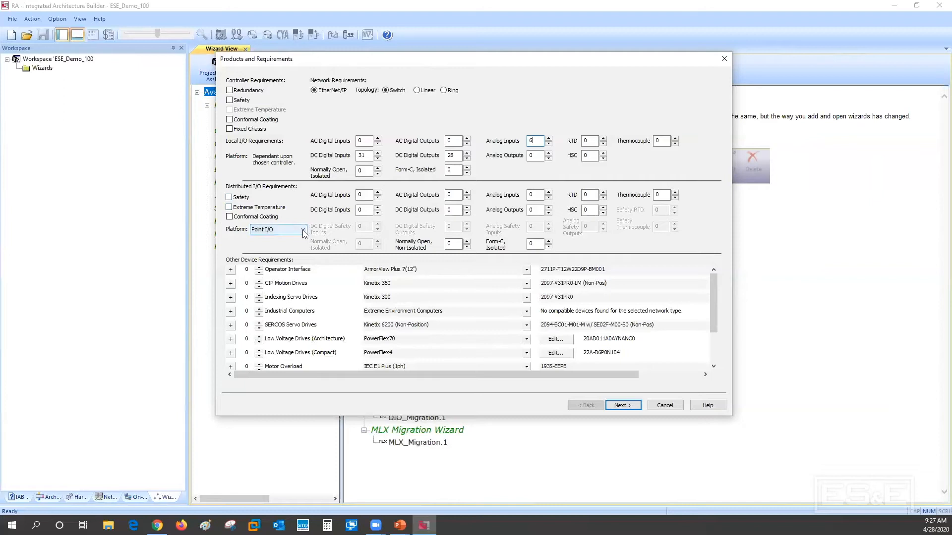
Define the distributed I/O on the Point I/O platform with 12 DC digital inputs, 6 DC digital outputs, 3 thermocouples and 2 analog outputs
left_click(302, 230)
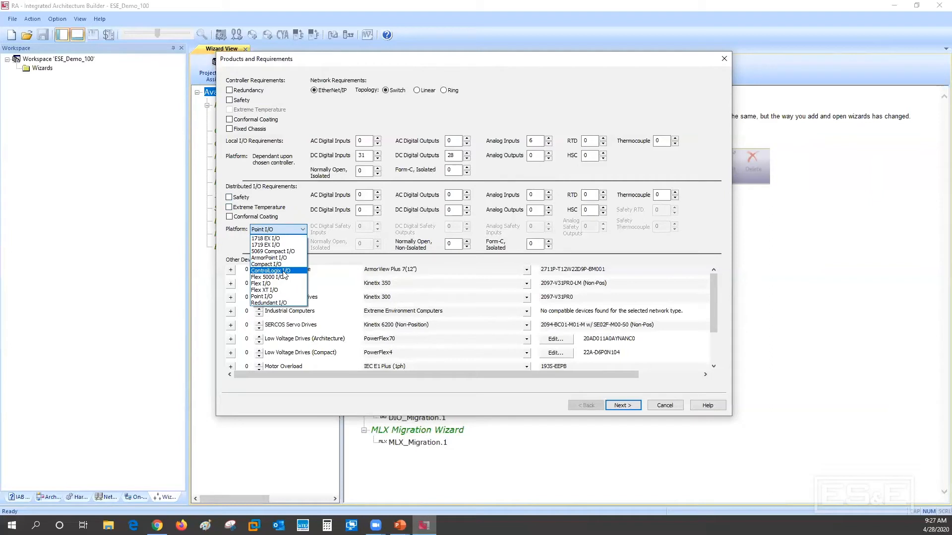
left_click(280, 297)
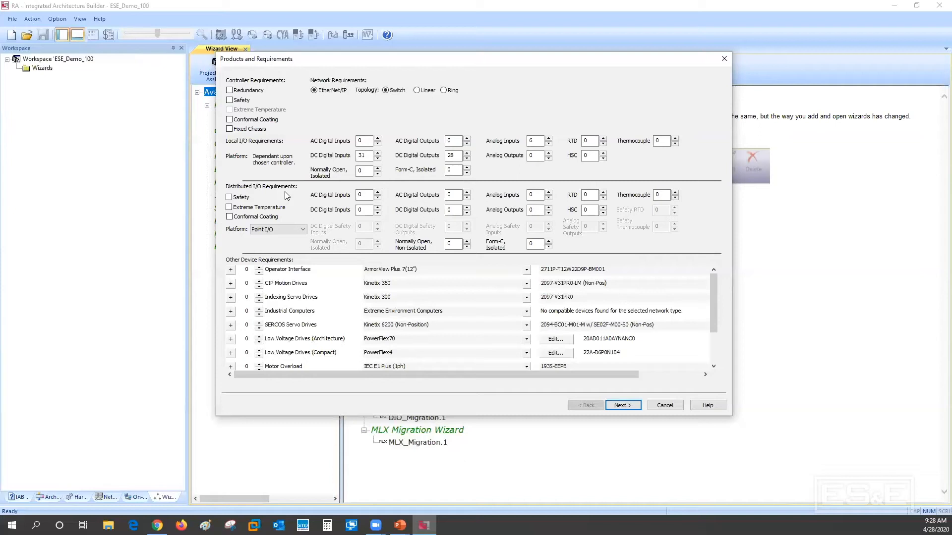
left_click(363, 209)
double_click(364, 209)
type("12")
double_click(455, 211)
type("6")
double_click(656, 195)
type("3")
double_click(533, 212)
type("2")
Require one operator interface of the type PanelView Plus 7 Standard Models (10.4")
left_click_drag(716, 284, 716, 320)
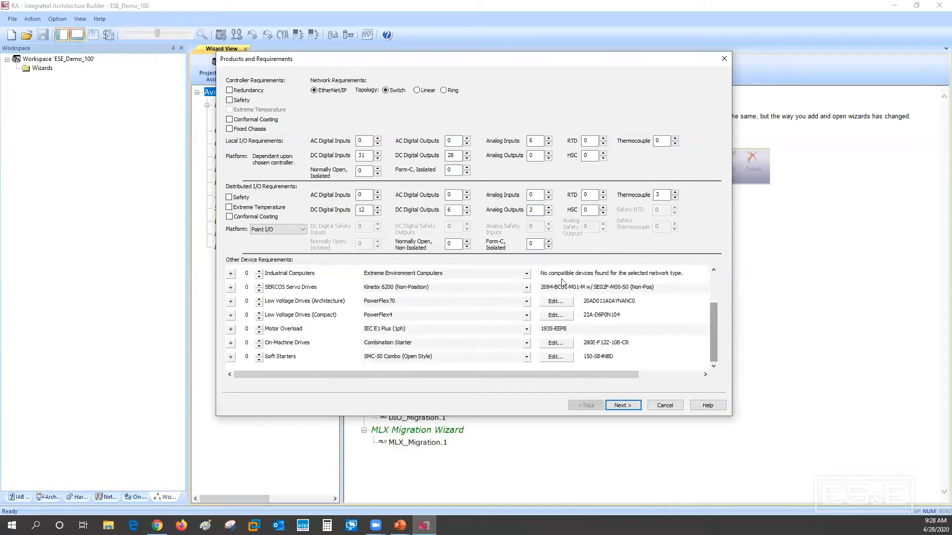
left_click_drag(713, 324, 716, 270)
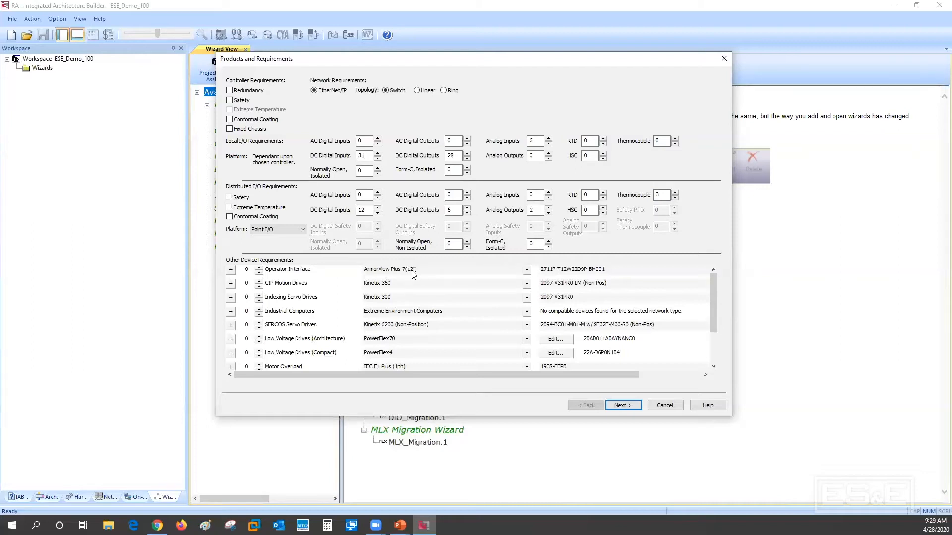
left_click(527, 273)
mouse_move(530, 276)
left_mouse_down()
mouse_move(532, 321)
mouse_move(475, 317)
left_mouse_up()
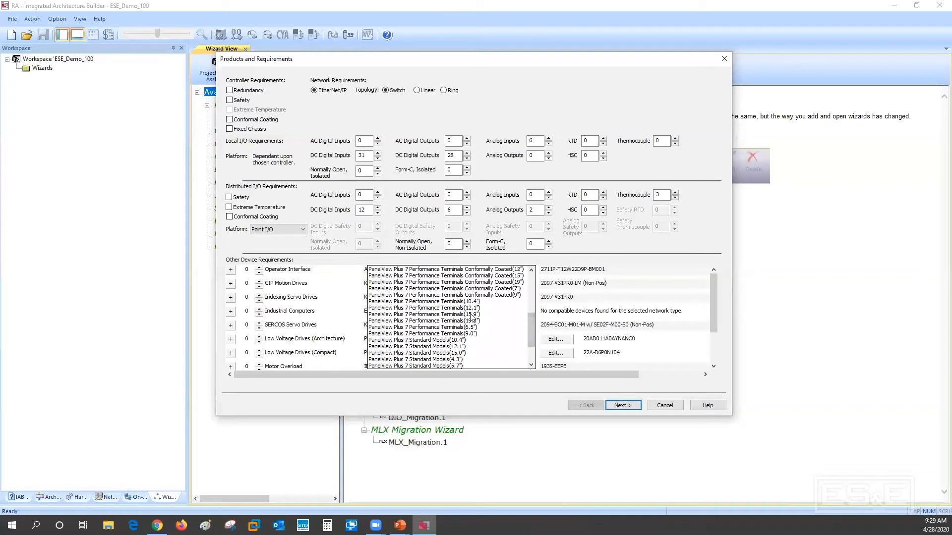
left_click(427, 341)
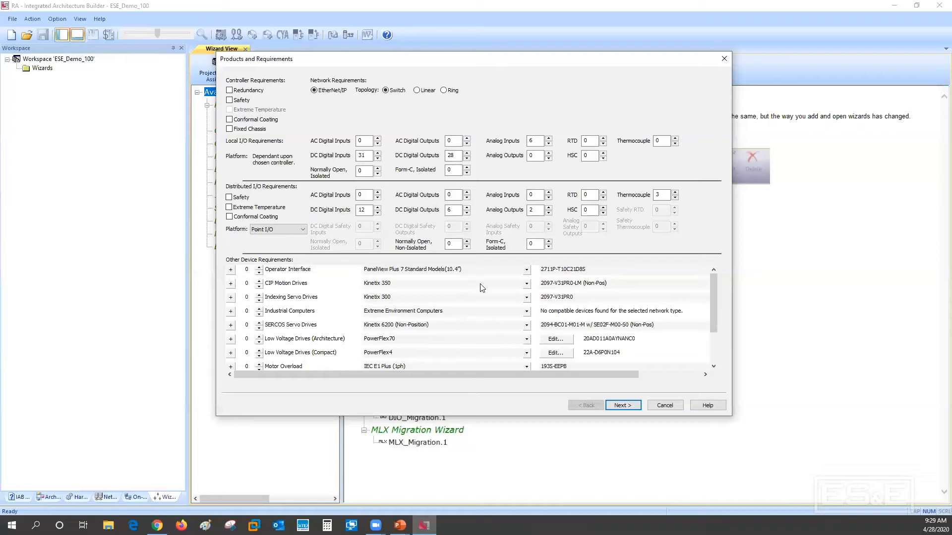
left_click(258, 268)
Set the compact low voltage drive to PowerFlex525 and open its product configurator, declining the internet connection
left_click_drag(714, 297, 719, 328)
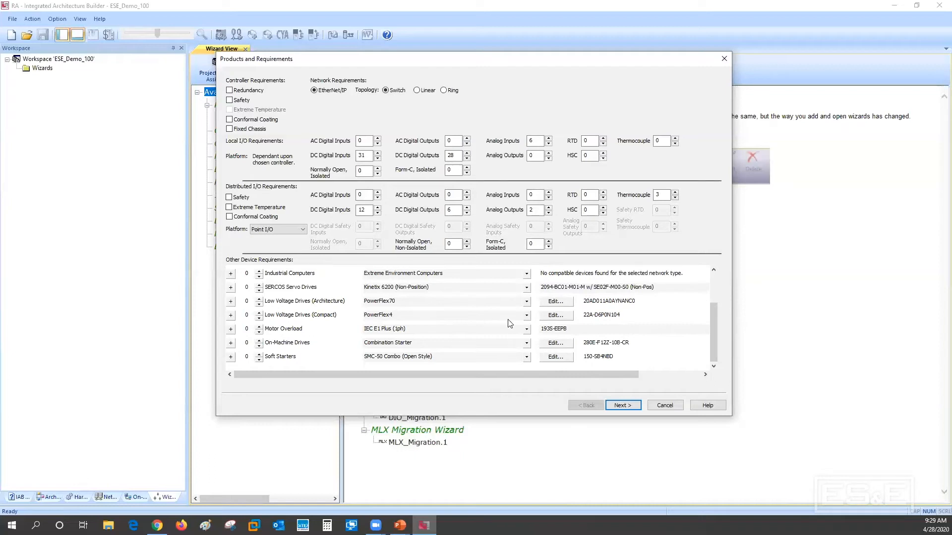
left_click(526, 315)
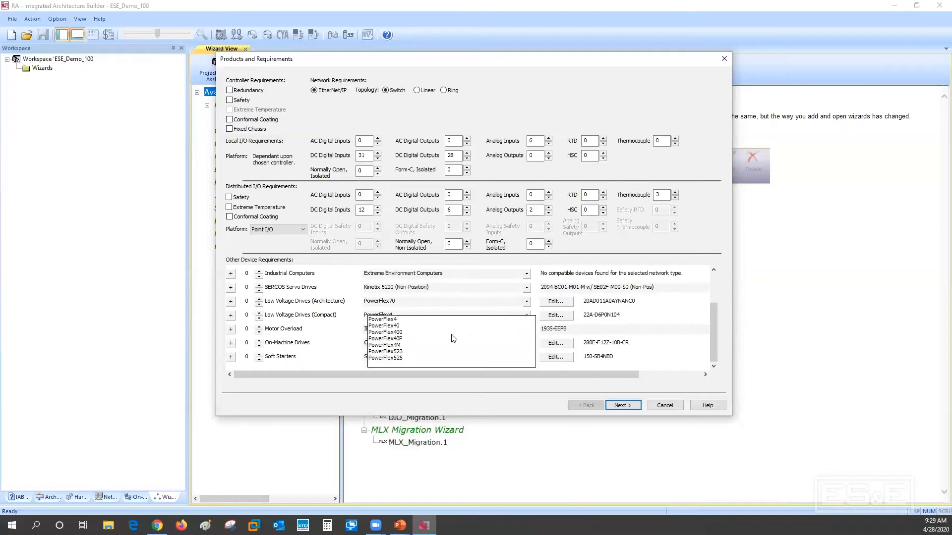
left_click(397, 358)
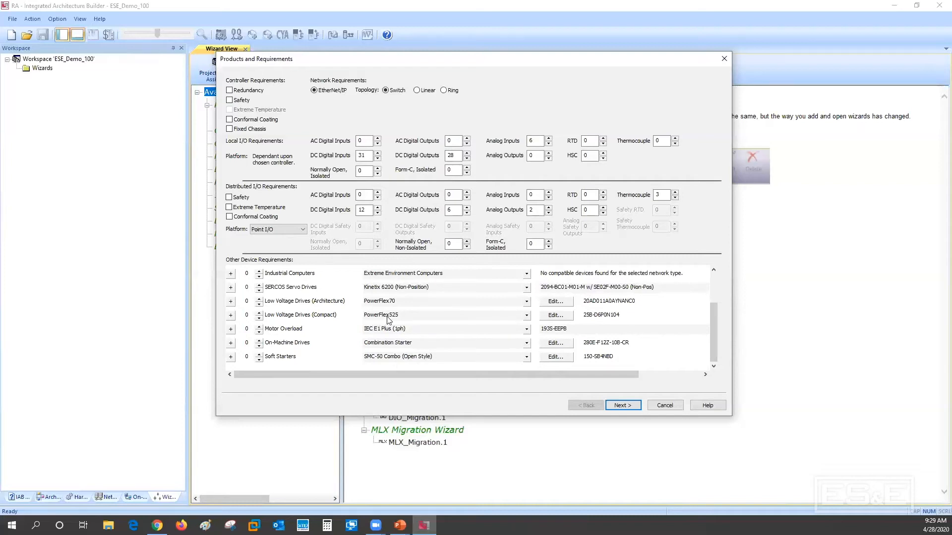
left_click(552, 317)
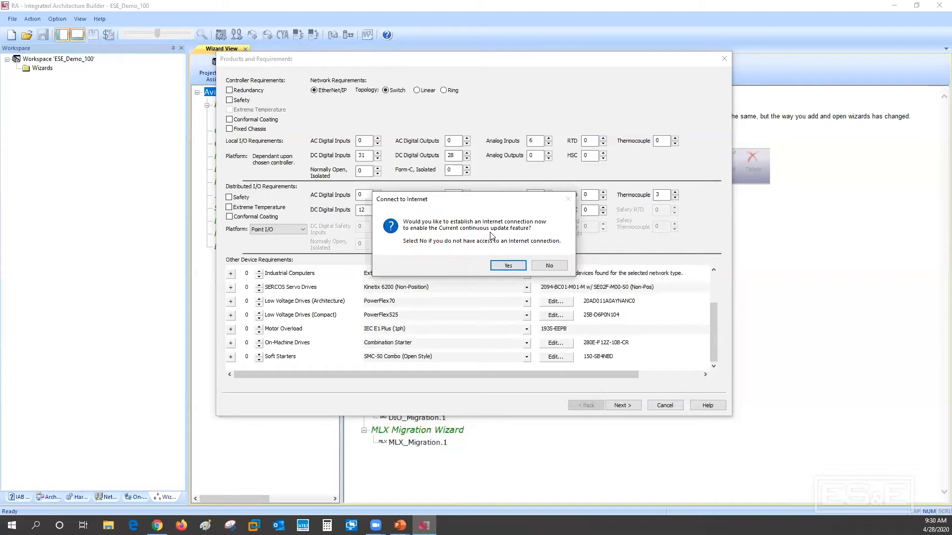
left_click(553, 268)
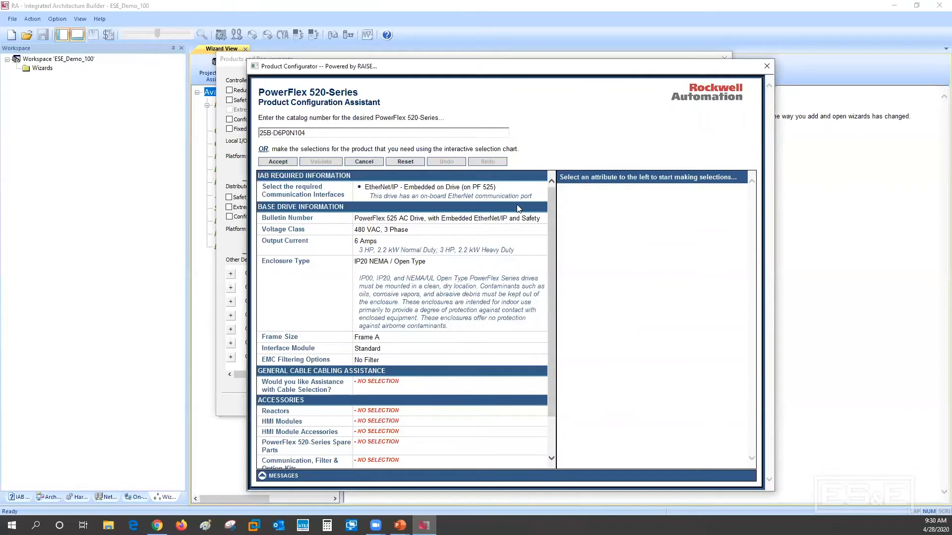
Accept the PowerFlex 525 configuration with 480 VAC, 3 Phase and 6 Amps output, and set the drive quantity to 2
left_click_drag(517, 67, 524, 84)
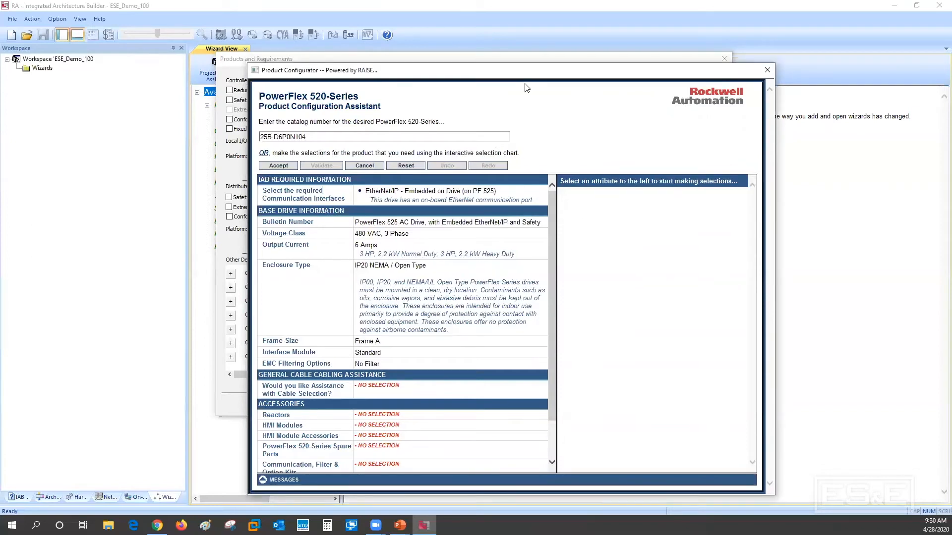
left_click_drag(526, 88, 567, 55)
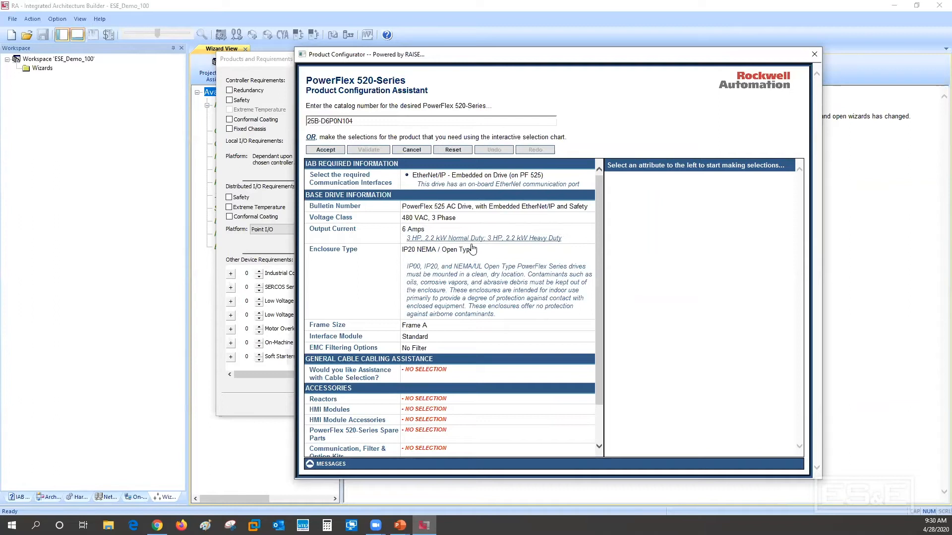
left_click(443, 219)
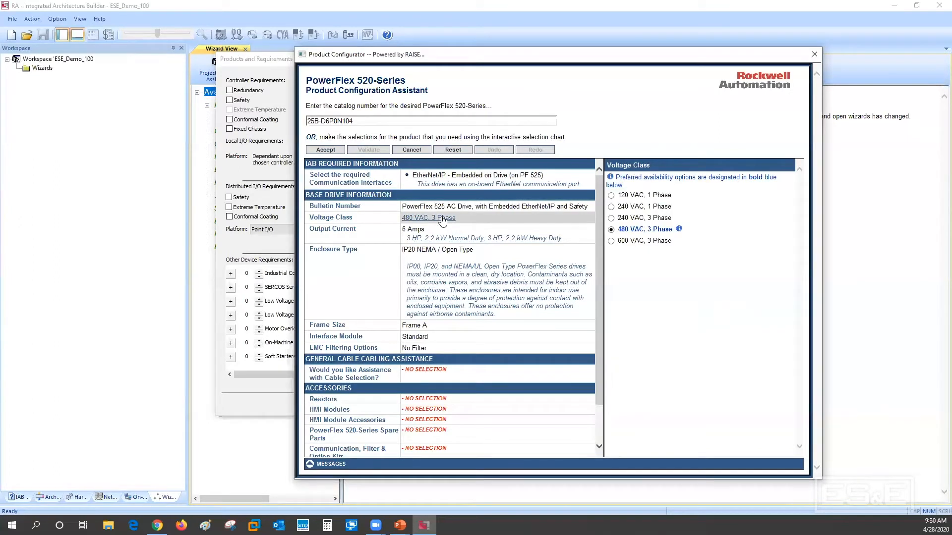
left_click(422, 231)
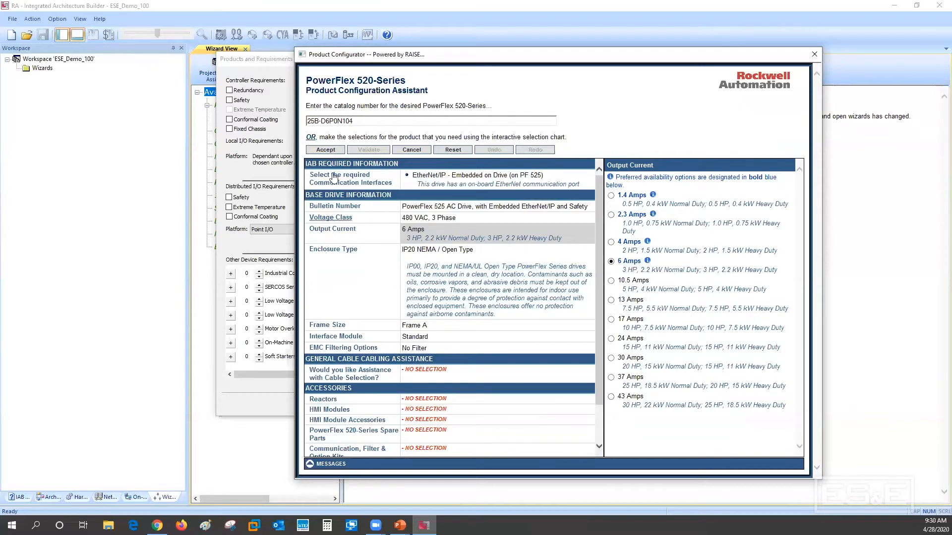
left_click(325, 150)
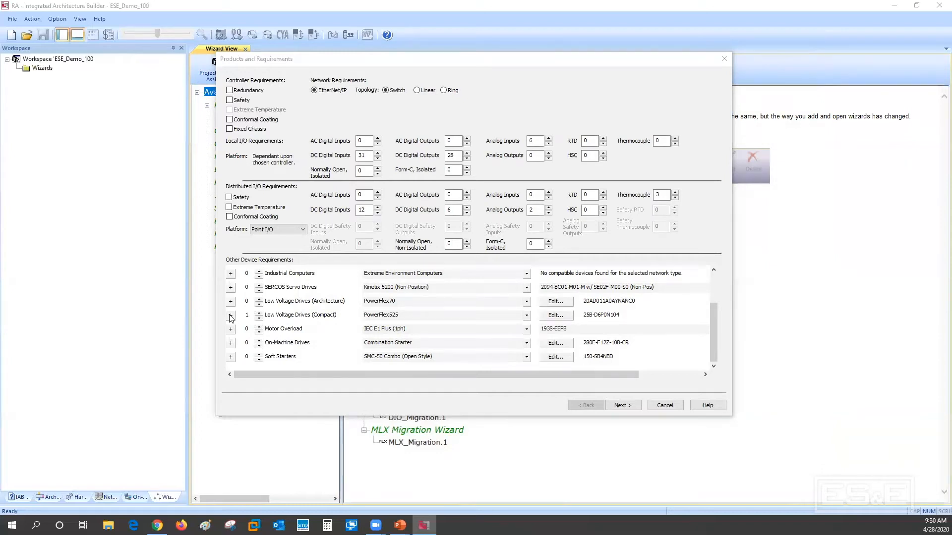
left_click(259, 313)
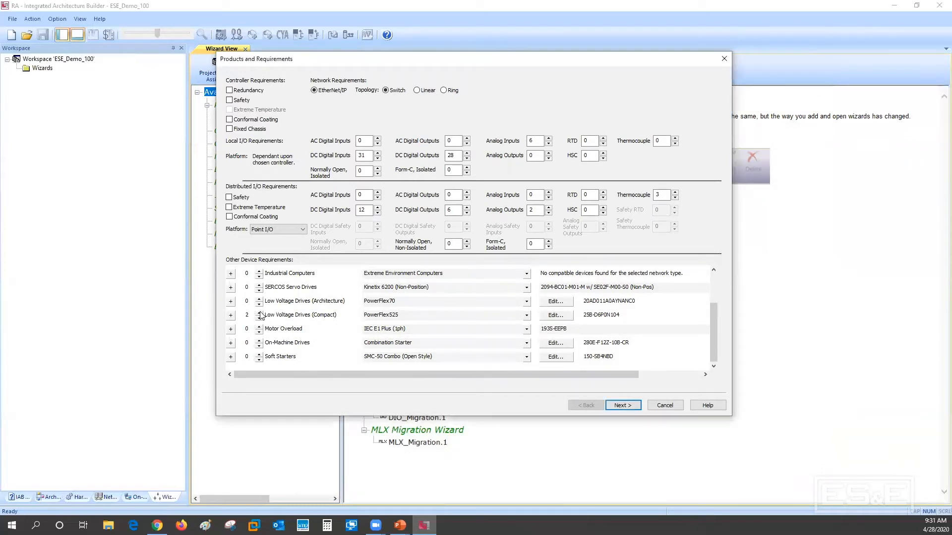
Add a second compact low voltage drive entry as a PowerFlex525 and configure it with 2.3 Amps output current
left_click(231, 316)
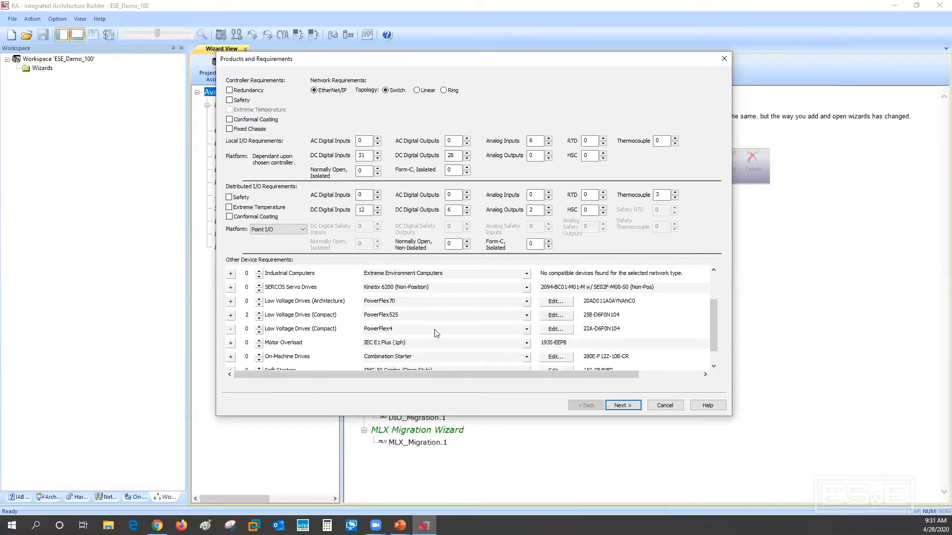
left_click(527, 329)
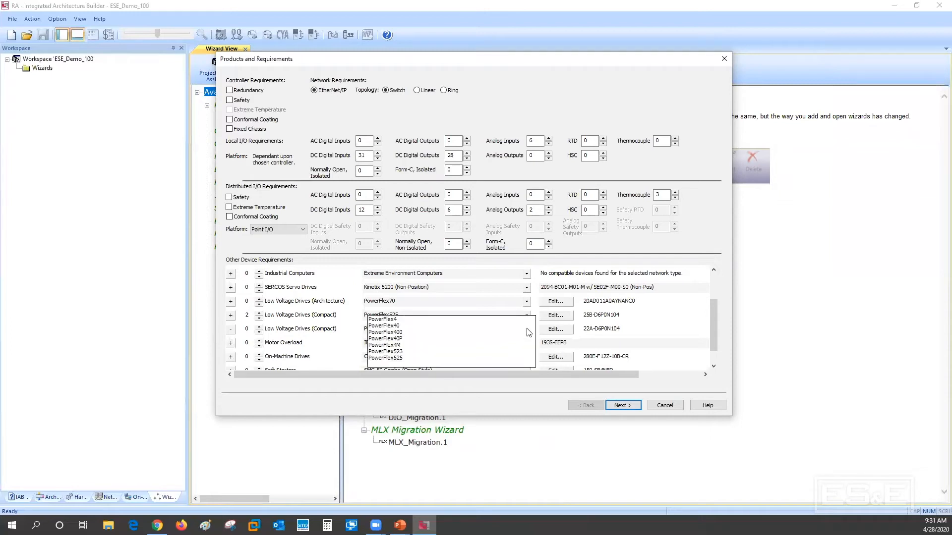
left_click(392, 360)
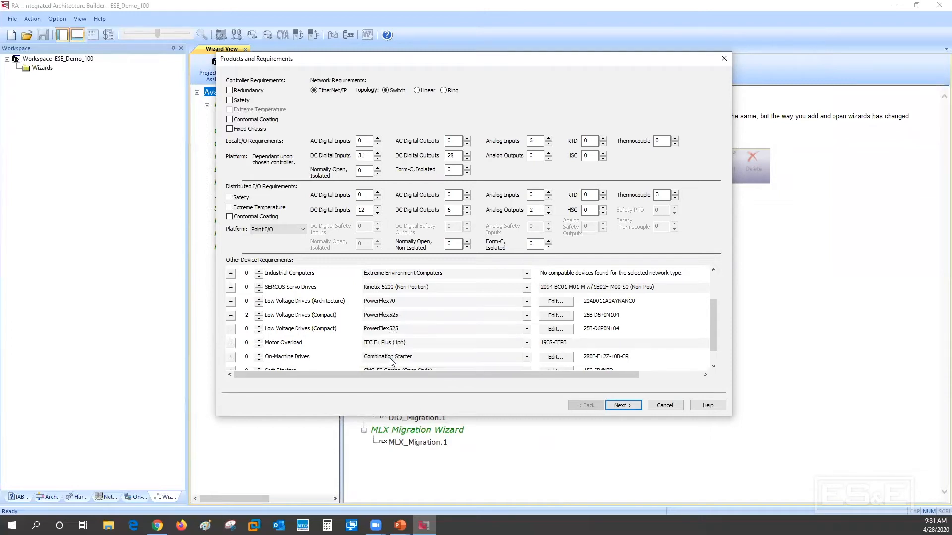
left_click(555, 330)
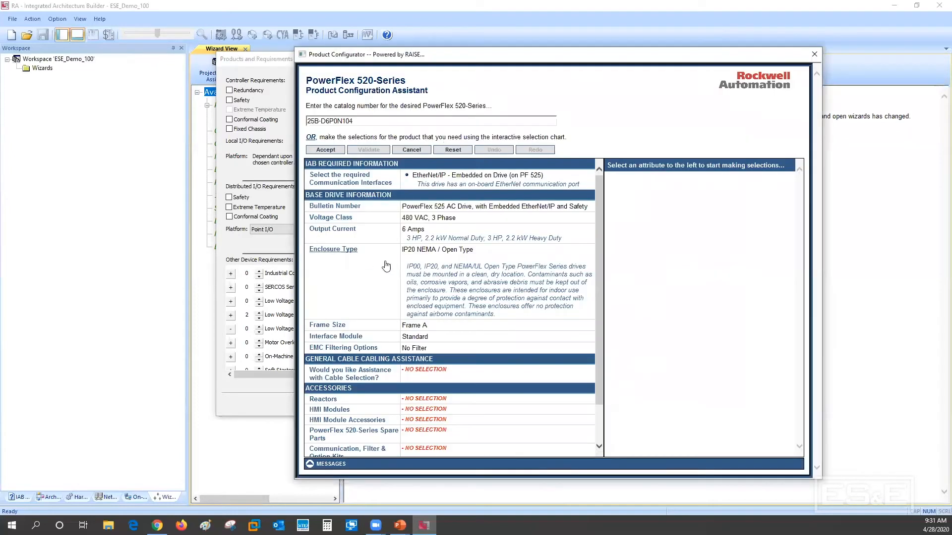
left_click(449, 237)
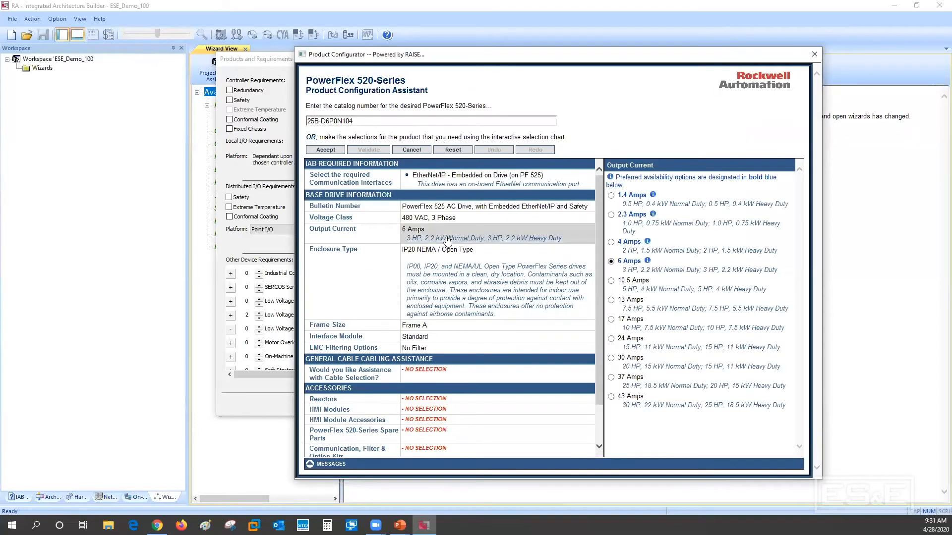
left_click(629, 215)
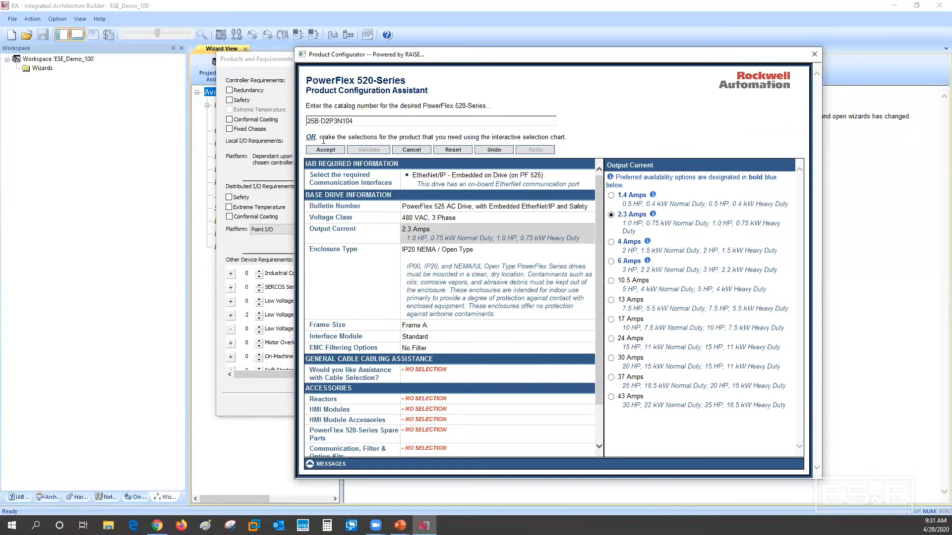
left_click(324, 150)
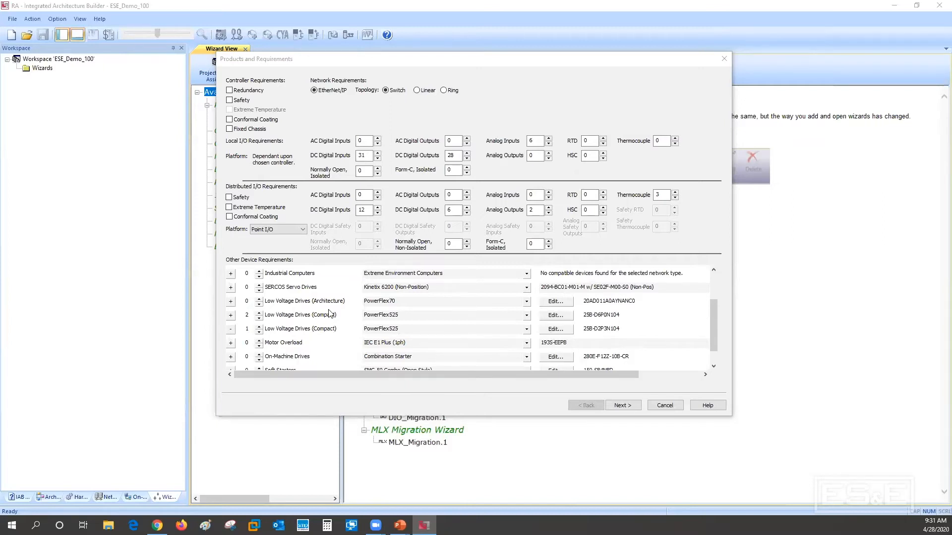
Proceed to the controller analysis and run it for all controller families, declining the Dual IP Mode change for the 5069-L306ER
scroll(412, 295, "up", 3)
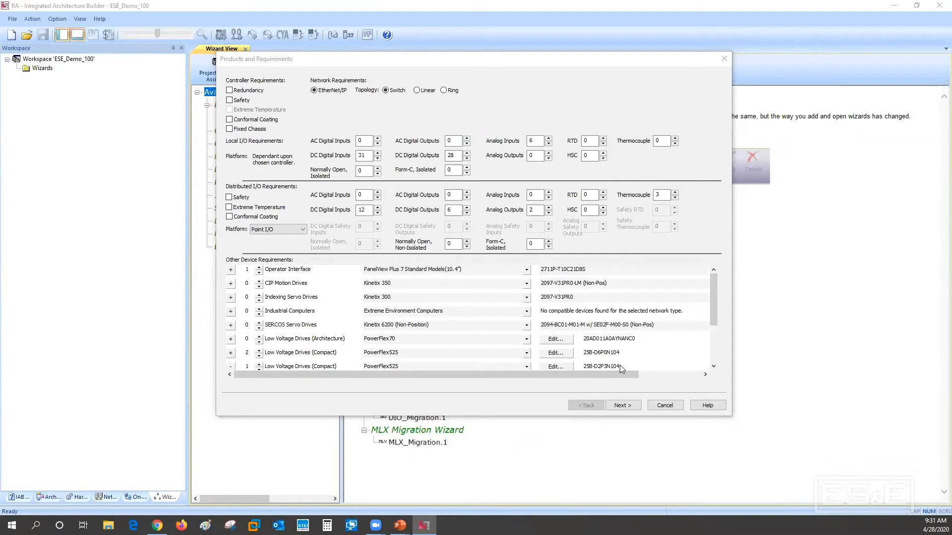
left_click(622, 406)
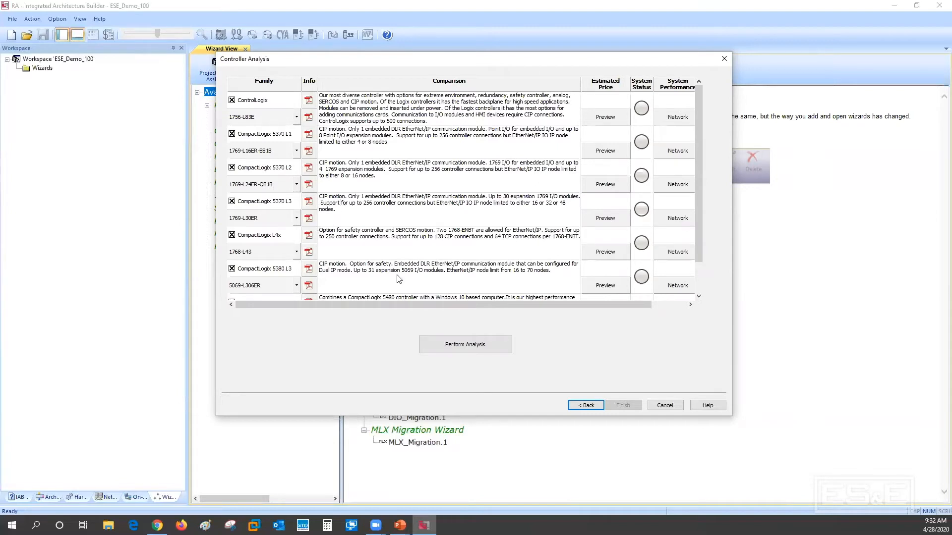
left_click(460, 345)
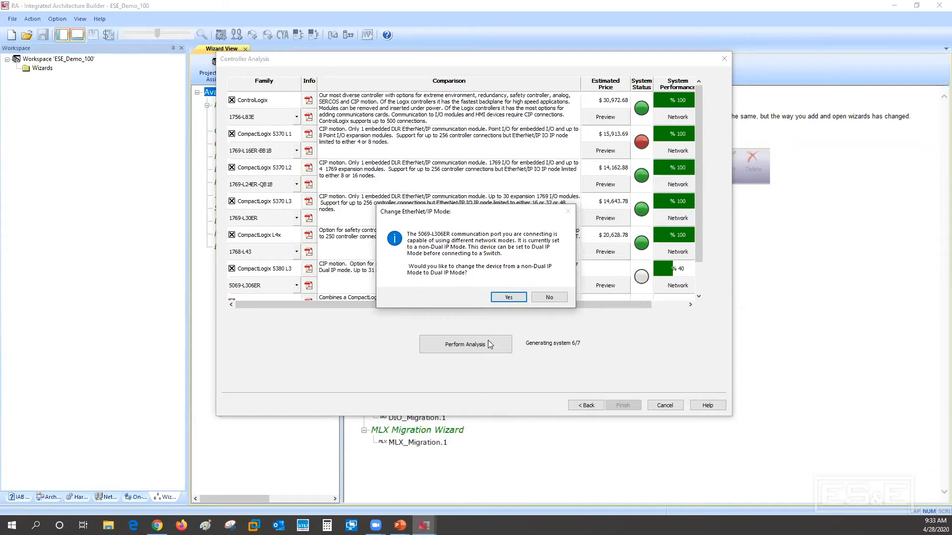
left_click(550, 298)
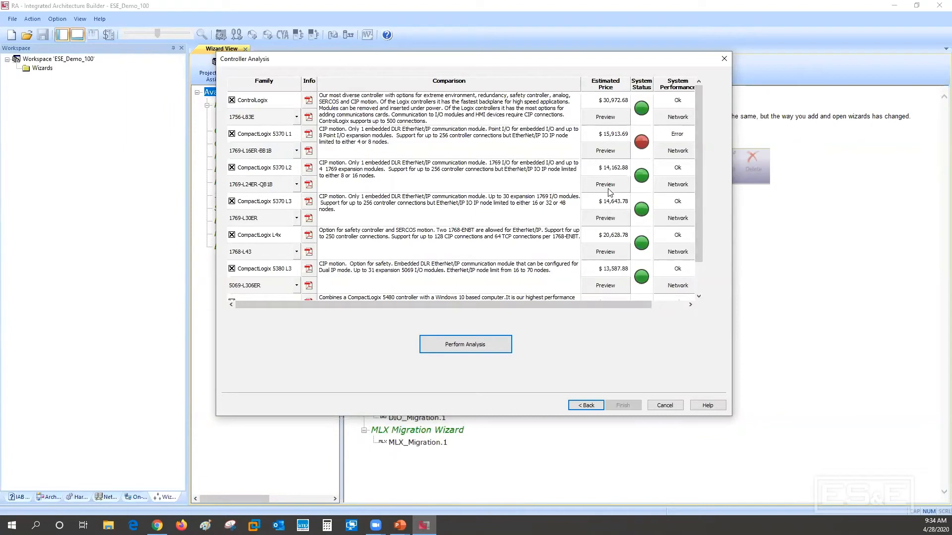
Check the network communication results for the CompactLogix 5370 L1 controller 1769-L16ER-BB1B and discard any changes on closing
left_click_drag(699, 187, 699, 152)
left_click(679, 131)
left_click(601, 152)
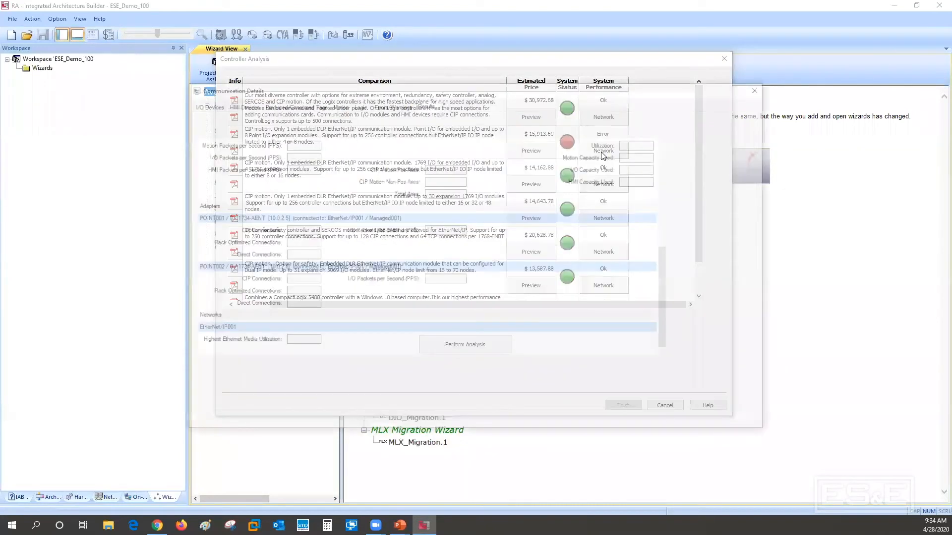
left_click_drag(756, 288, 764, 205)
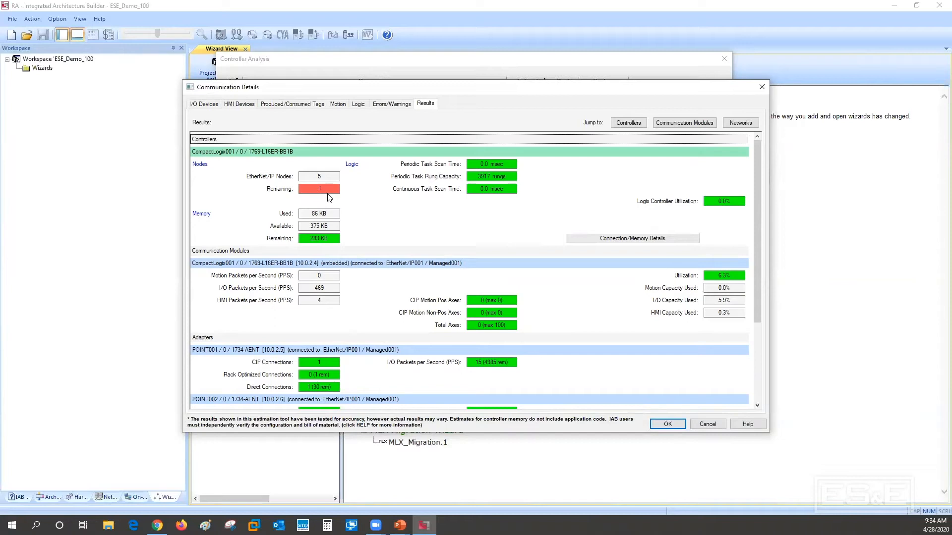
left_click(708, 424)
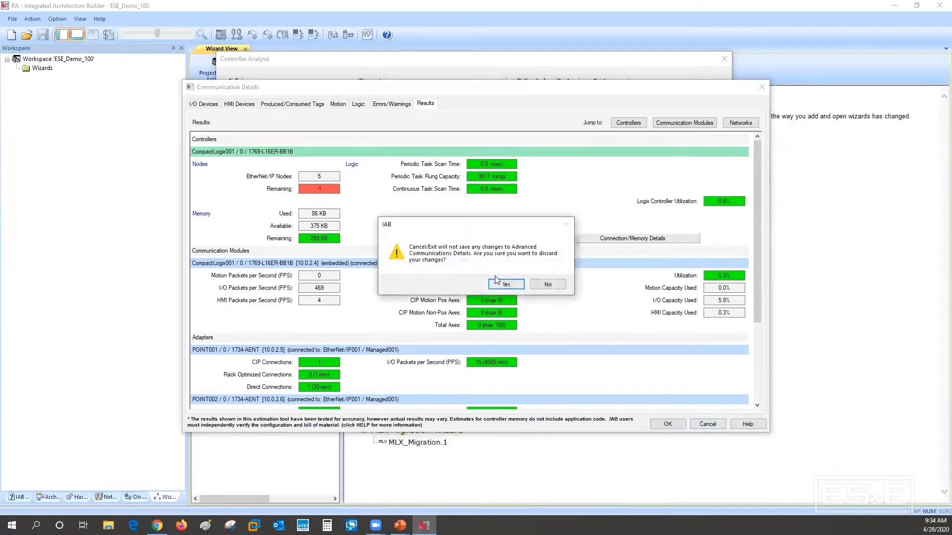
left_click(501, 286)
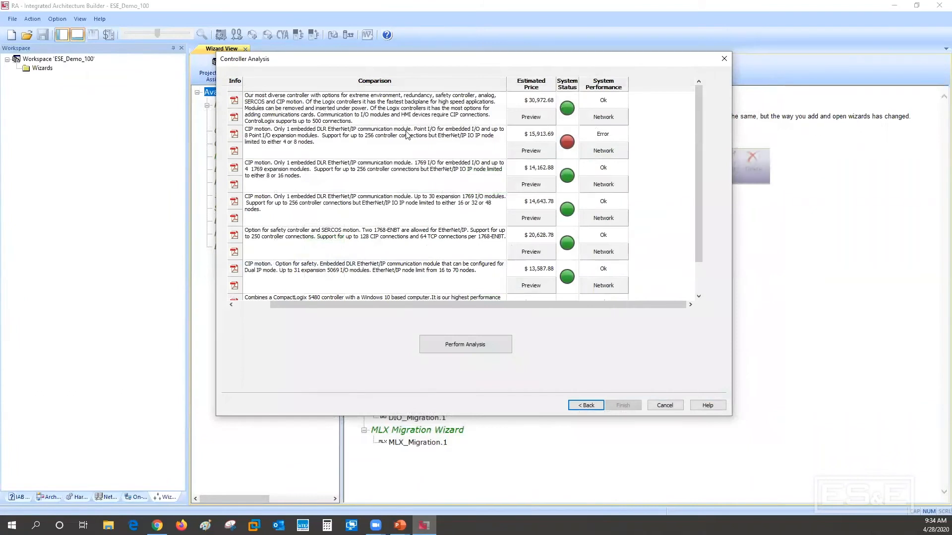
Set the CompactLogix 5370 L1 family's controller to 1769-L18ER-BB1B
left_click_drag(576, 304, 499, 297)
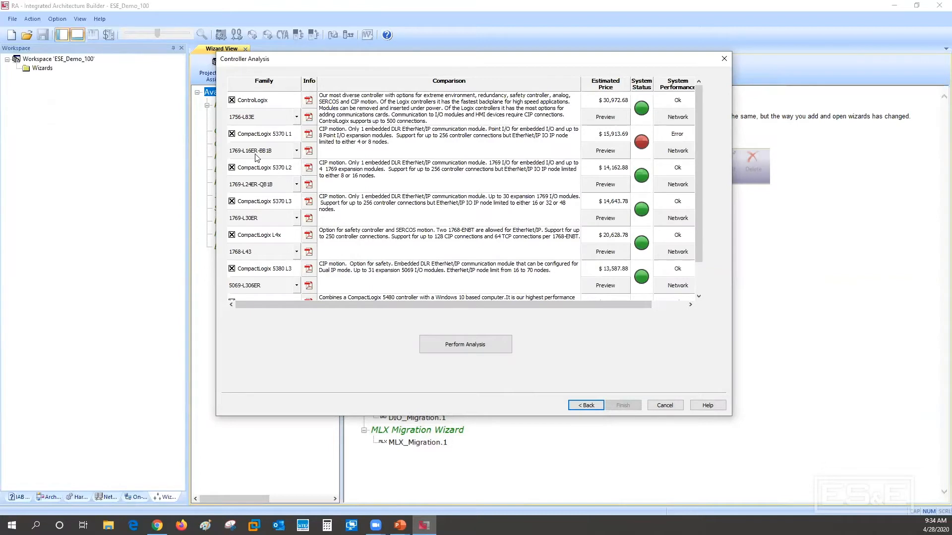
left_click(297, 151)
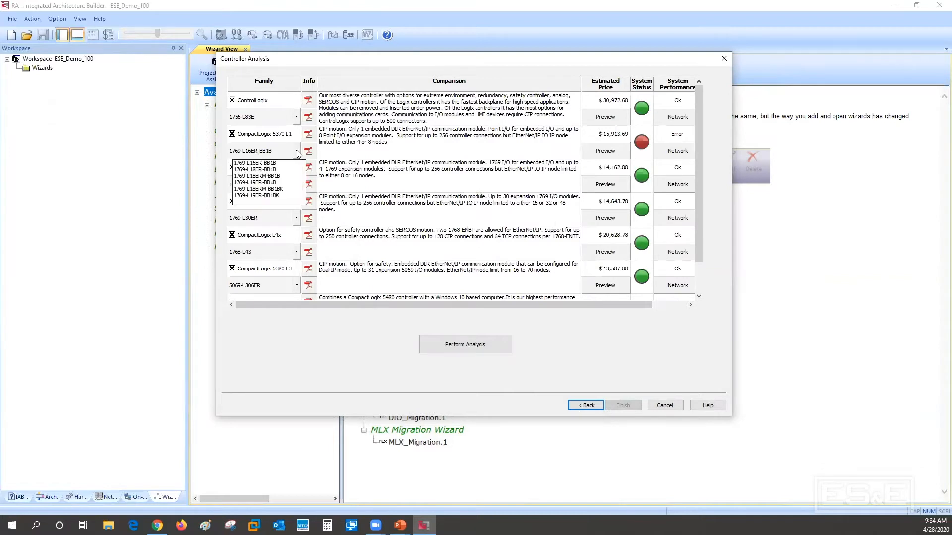
left_click(267, 170)
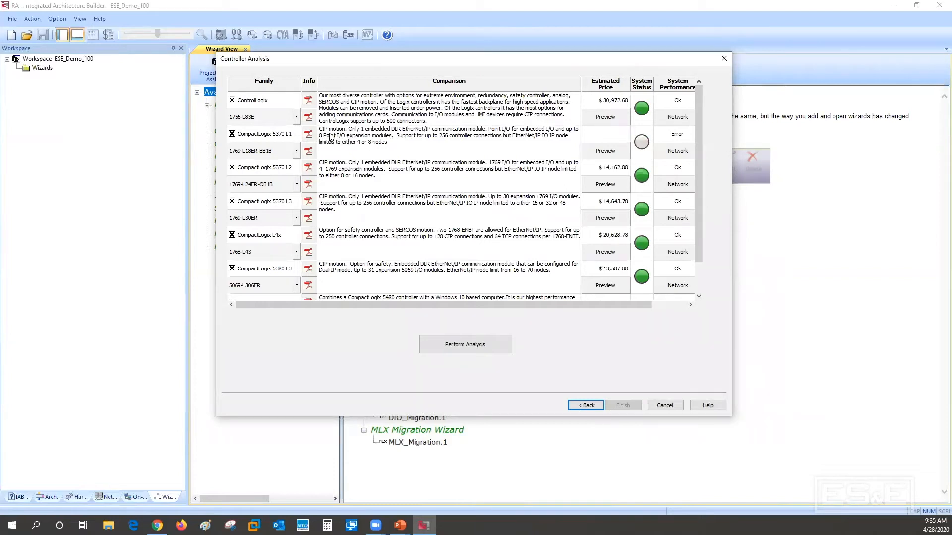
Look at the CompactLogix selection guide and the controller specifications document for the 5370 L1 family, closing each one
left_click(309, 134)
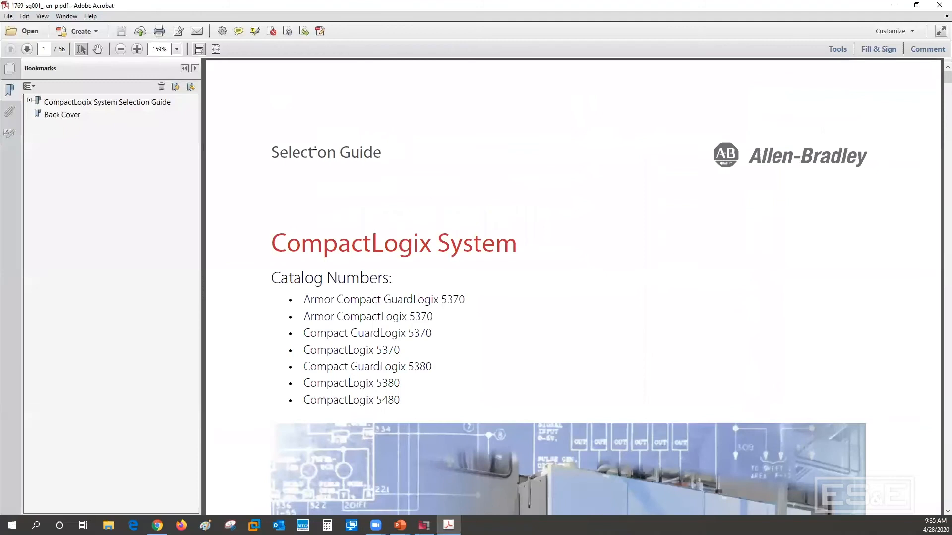
left_click(936, 7)
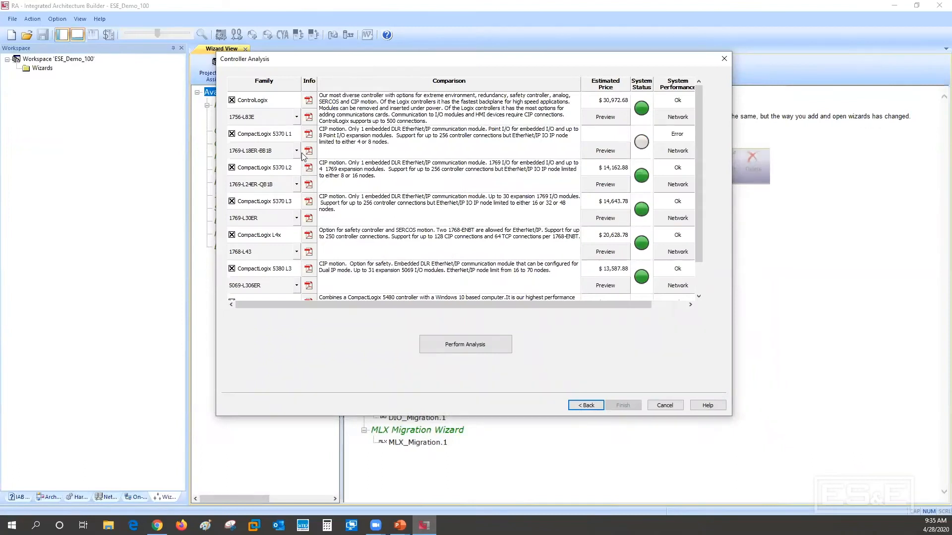
left_click(307, 151)
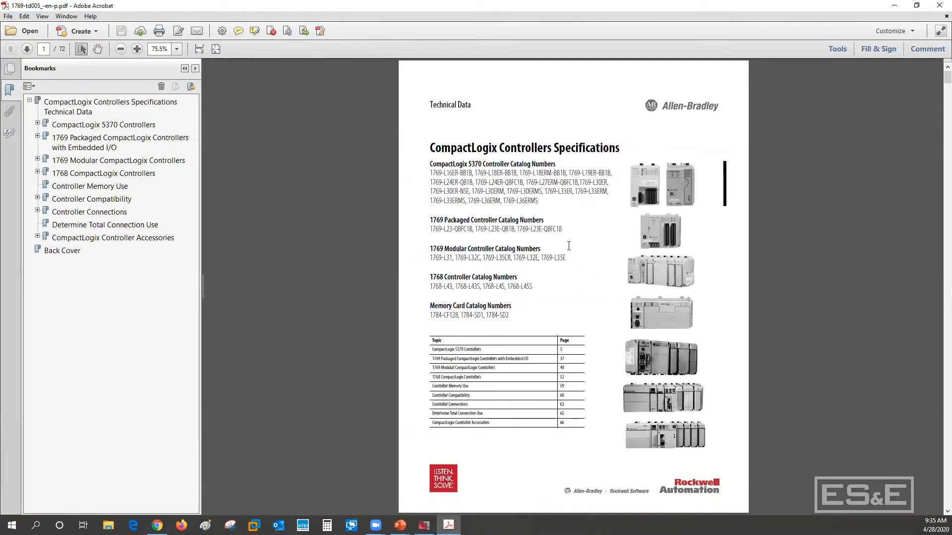
left_click(939, 6)
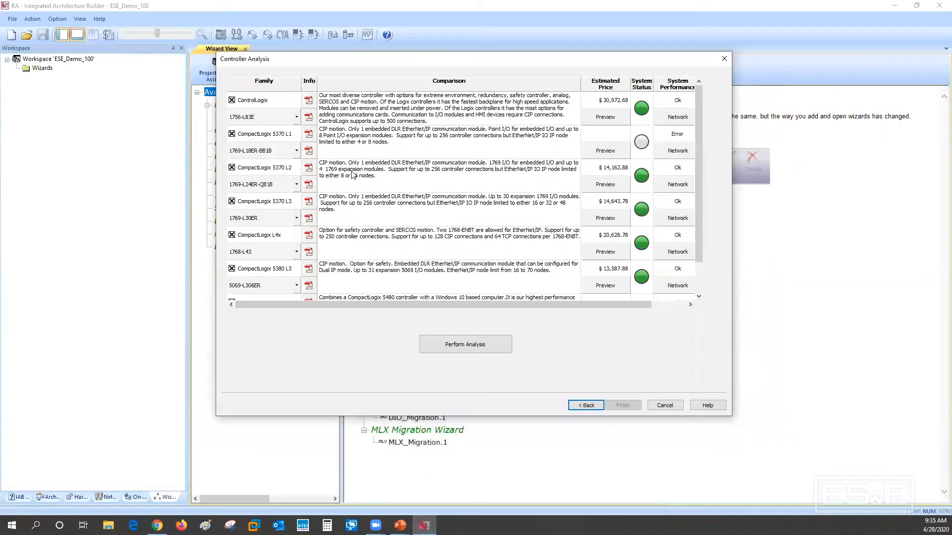
Exclude every controller family except CompactLogix 5370 L3 with the 1769-L30ER, and generate its hardware and networks
left_click(232, 100)
left_click(232, 134)
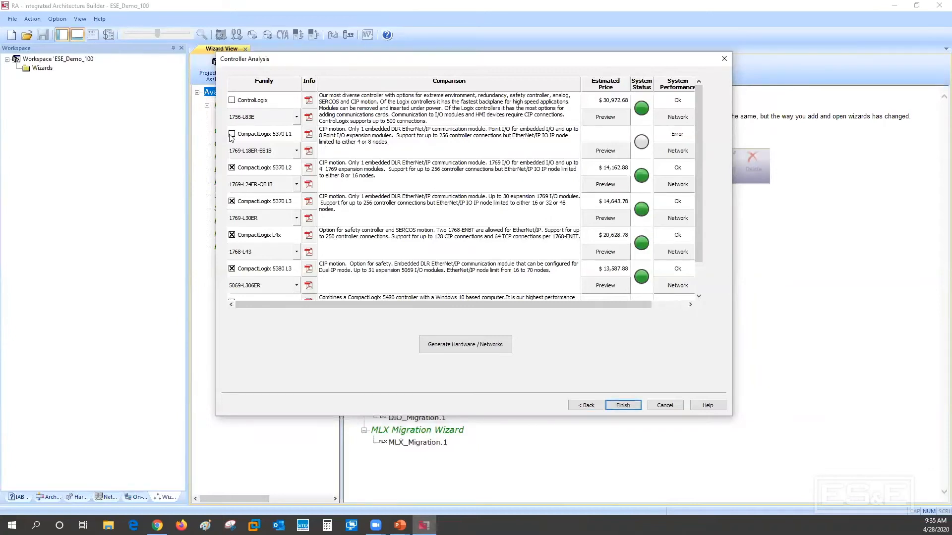
left_click(231, 168)
left_click(231, 235)
left_click(231, 268)
left_click_drag(698, 219, 696, 259)
left_click(232, 269)
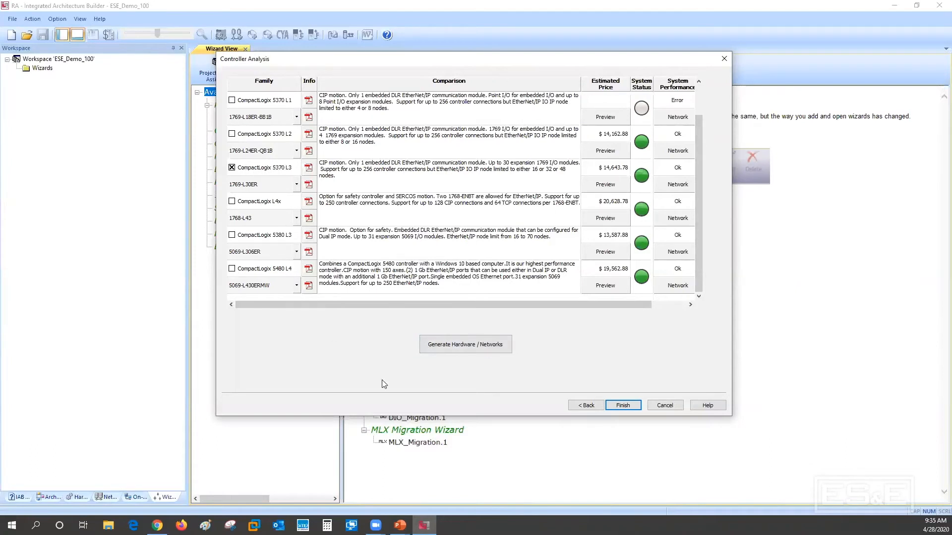
left_click(456, 344)
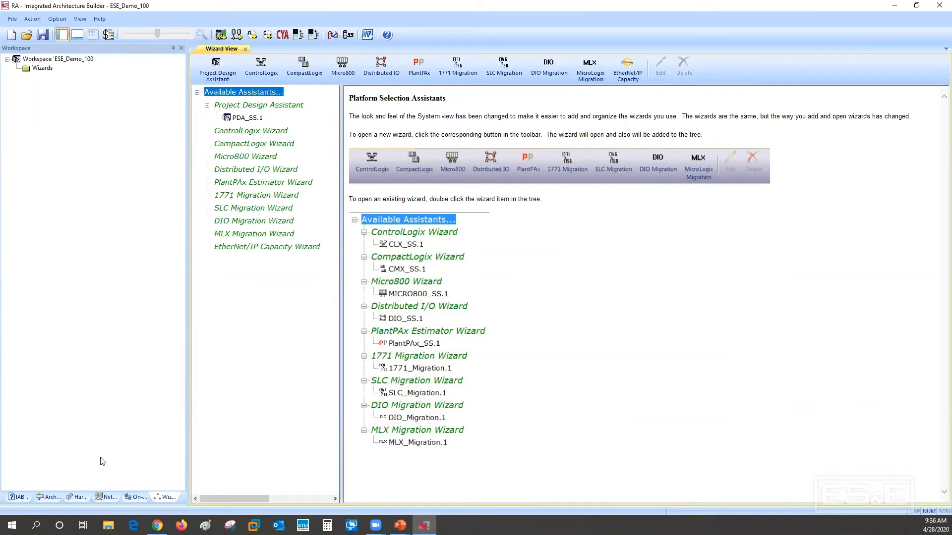
Review the generated CompactLogix hardware, open the EtherNet/IP network, and move the Managed001 switch and three drives apart
left_click(76, 497)
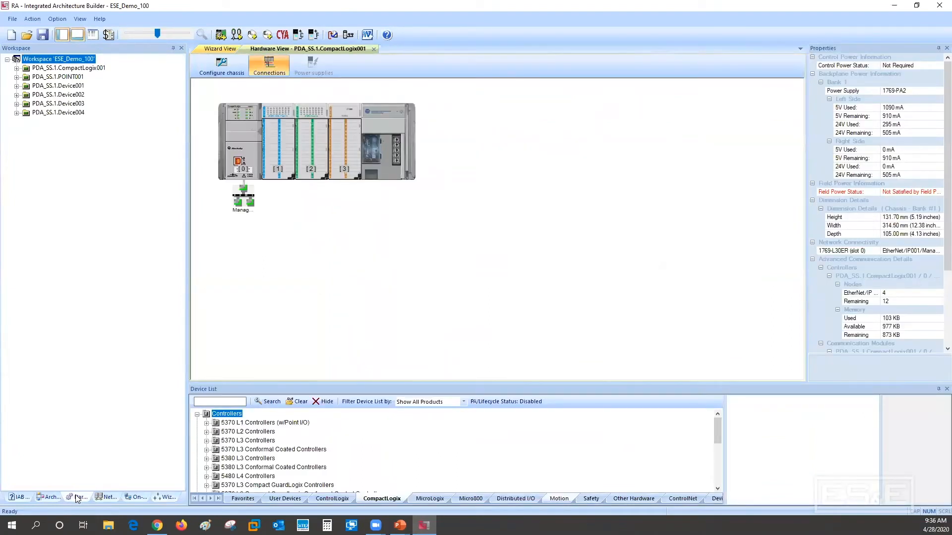
left_click(107, 497)
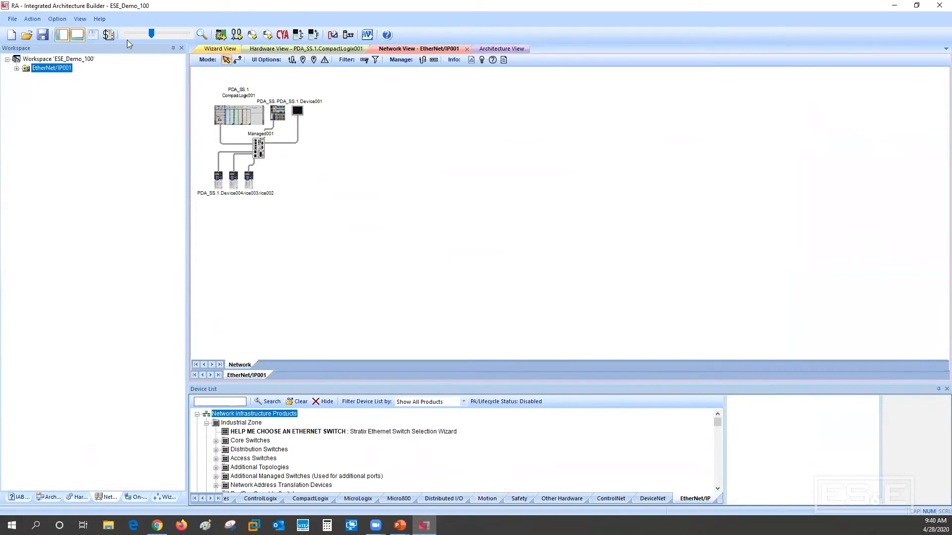
left_click(158, 33)
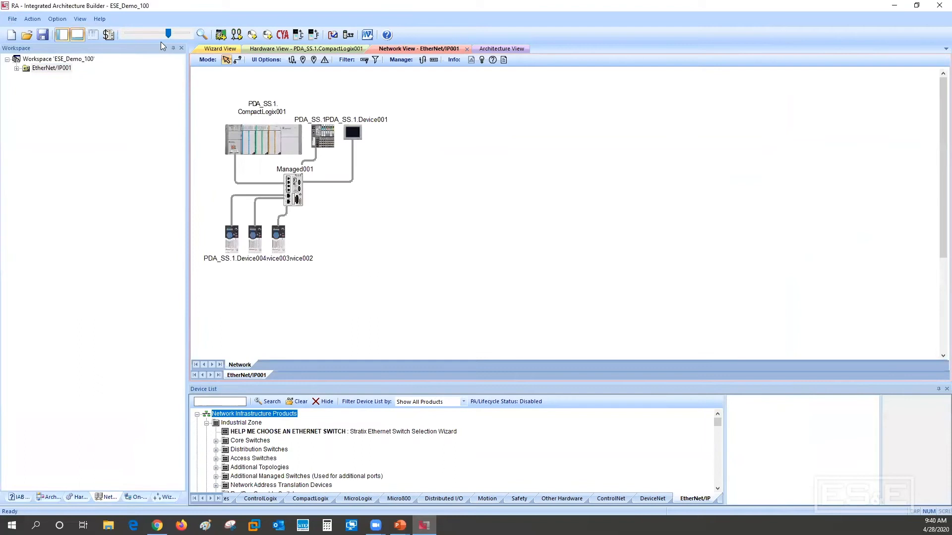
left_click_drag(297, 193, 372, 228)
left_click_drag(274, 241, 446, 286)
left_click_drag(254, 236, 273, 297)
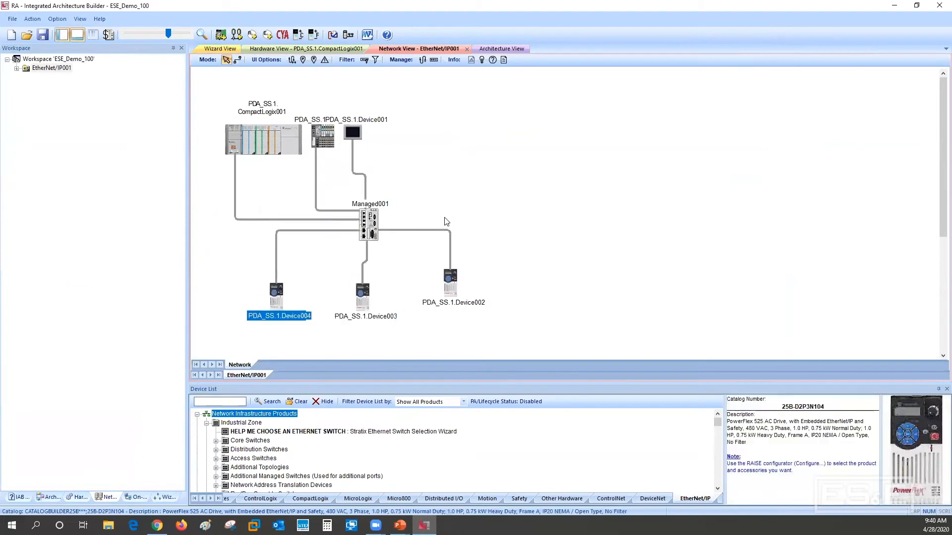
Auto-distribute the devices around Managed001, and space out the overlapping drives, operator terminal and POINT001 chassis
right_click(371, 222)
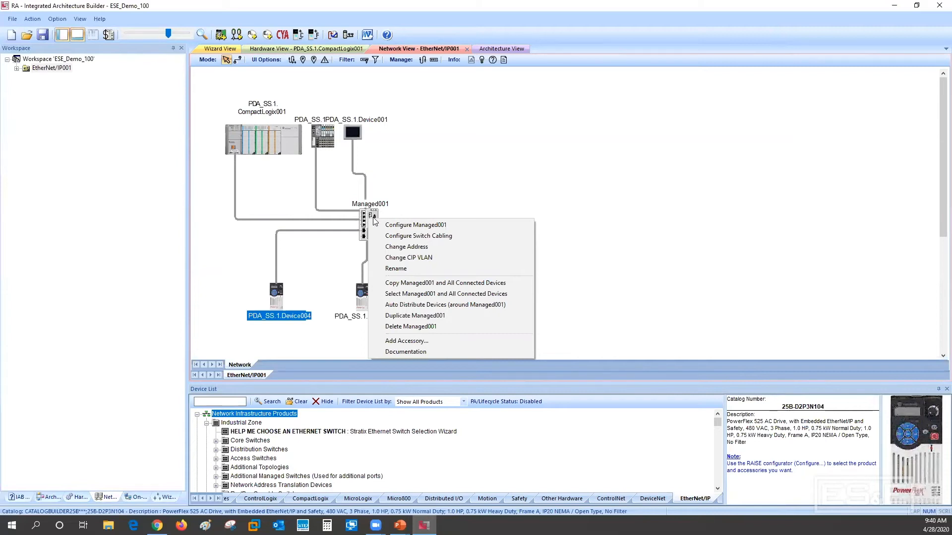
left_click(483, 309)
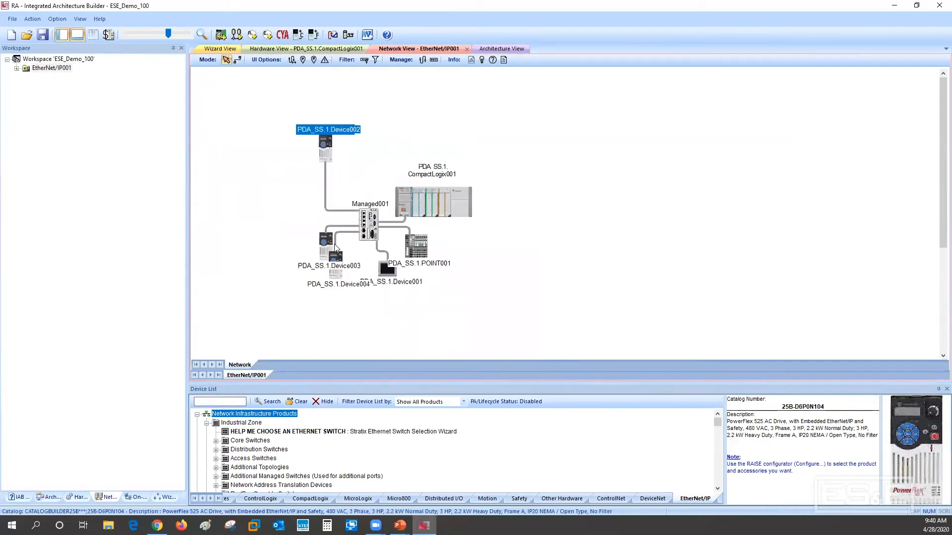
left_click_drag(335, 248, 324, 296)
left_click_drag(387, 273, 391, 323)
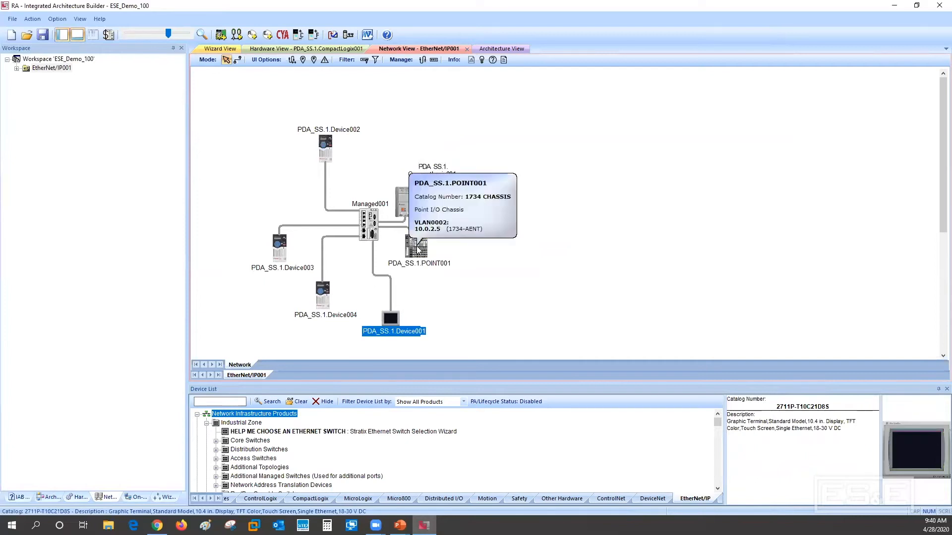
left_click_drag(417, 249, 483, 262)
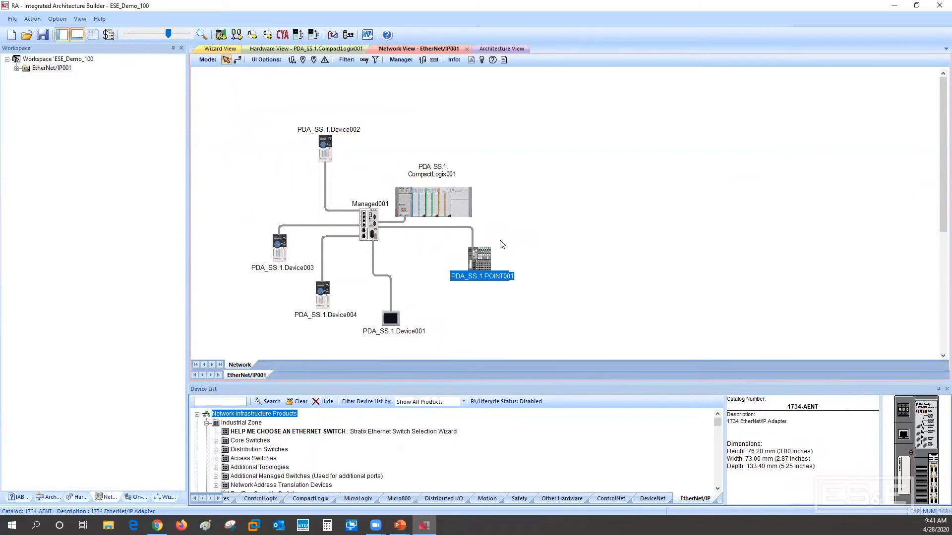
Try to add 2 duplicates of the POINT001 chassis to the network
right_click(477, 263)
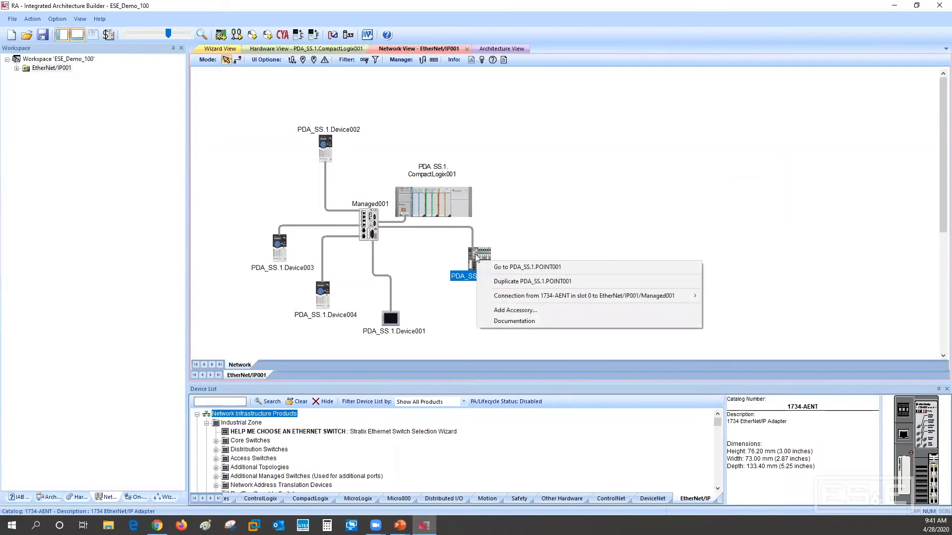
left_click(505, 282)
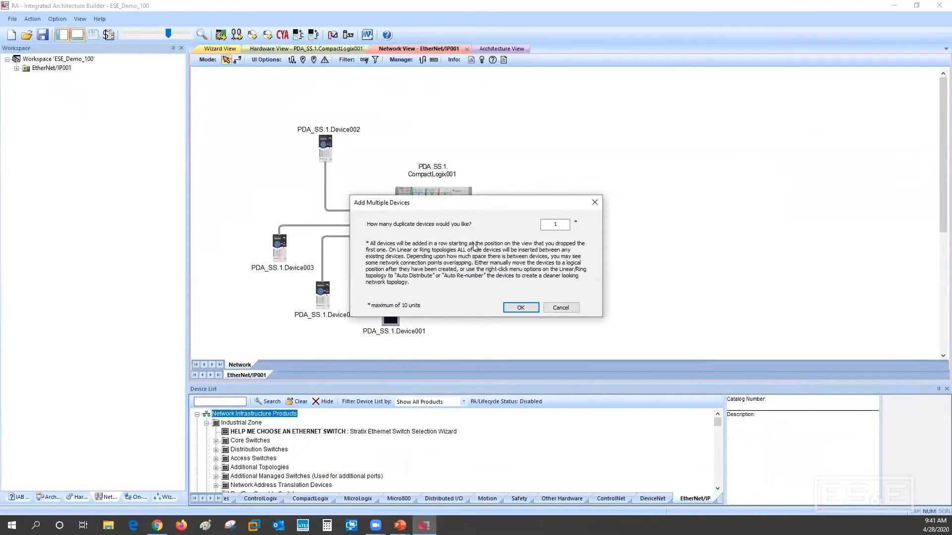
left_click(558, 224)
double_click(558, 224)
type("2")
left_click(529, 306)
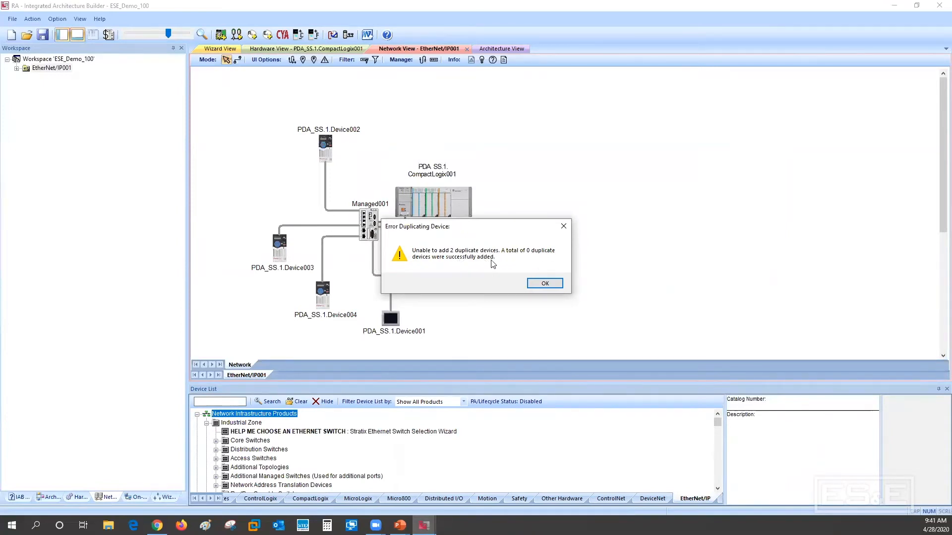
left_click(542, 284)
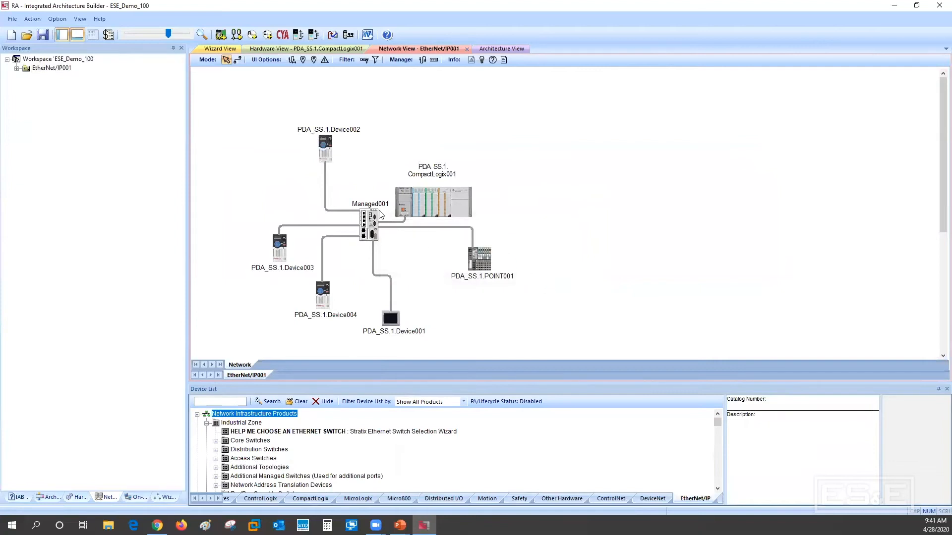
Open the Managed001 switch's port details and replace its hardware with the 20-port Stratix 5700 model 1783-BMS20CGN
left_click(371, 226)
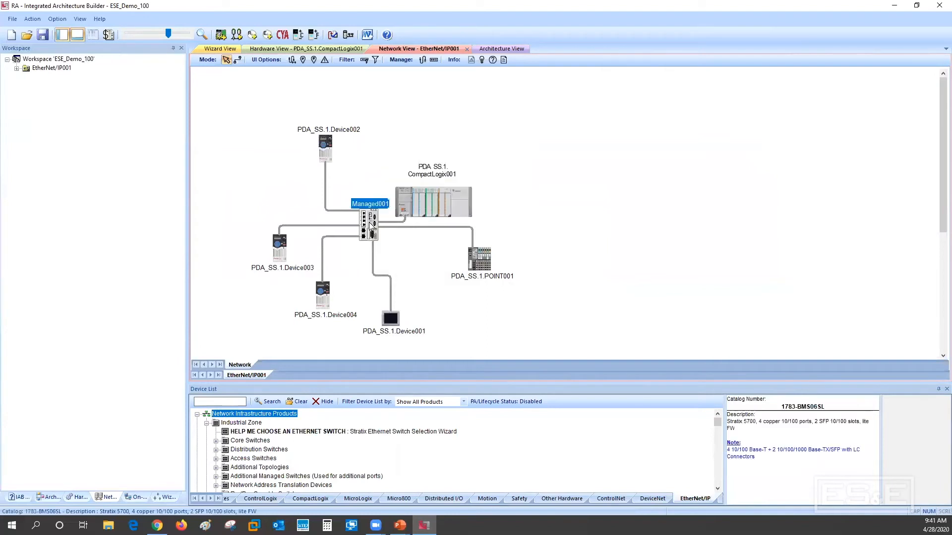
double_click(371, 226)
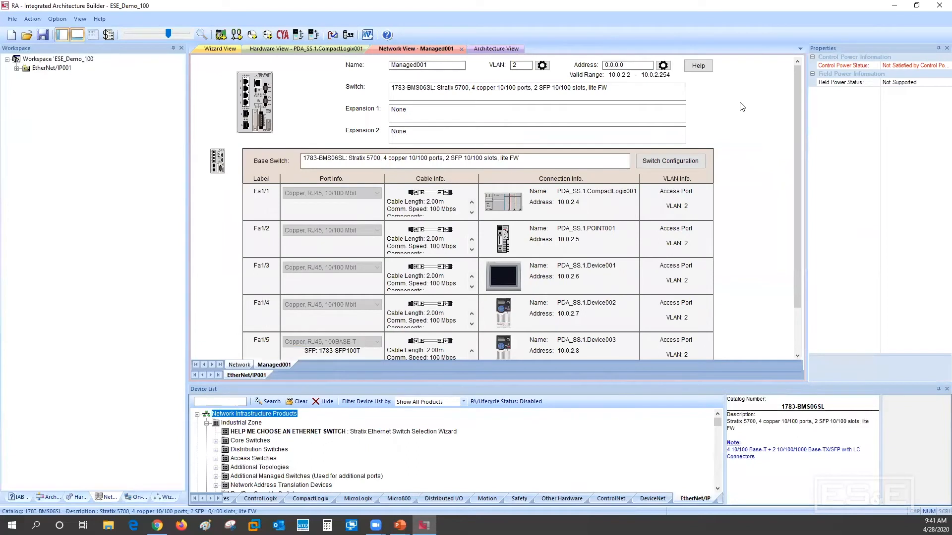
left_click_drag(796, 95, 805, 123)
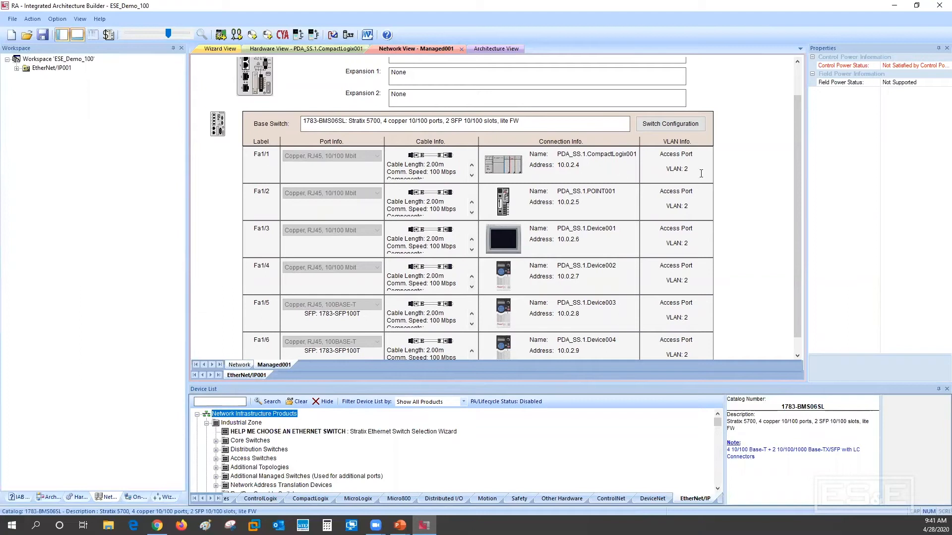
left_click_drag(796, 154, 803, 186)
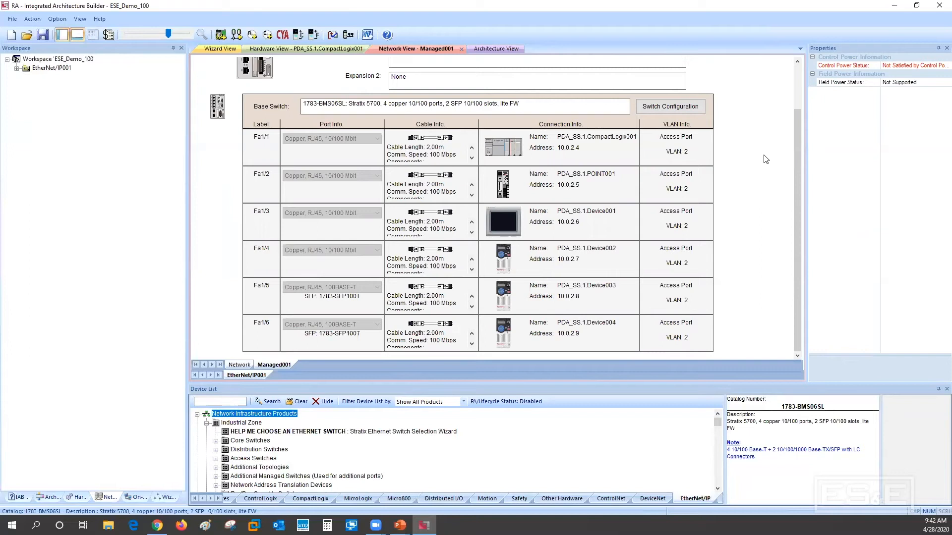
left_click(657, 107)
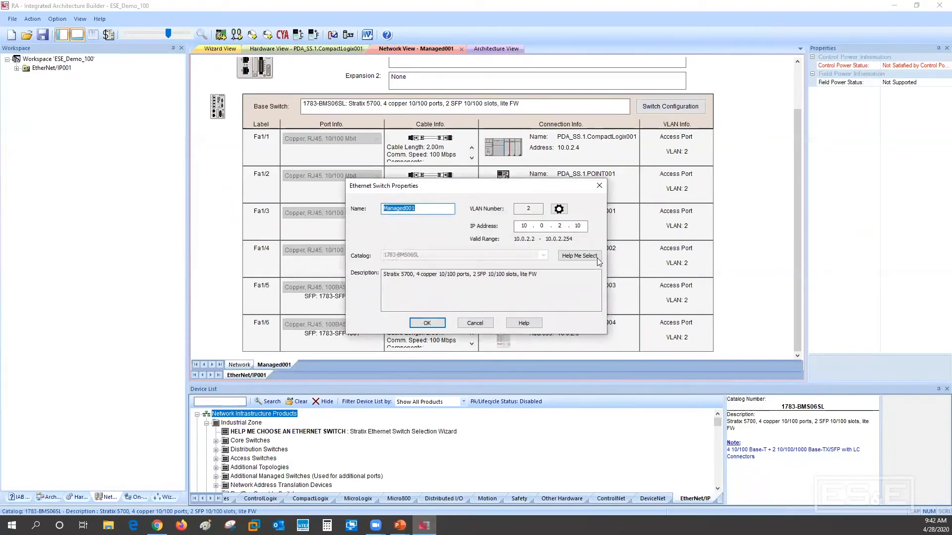
left_click(597, 258)
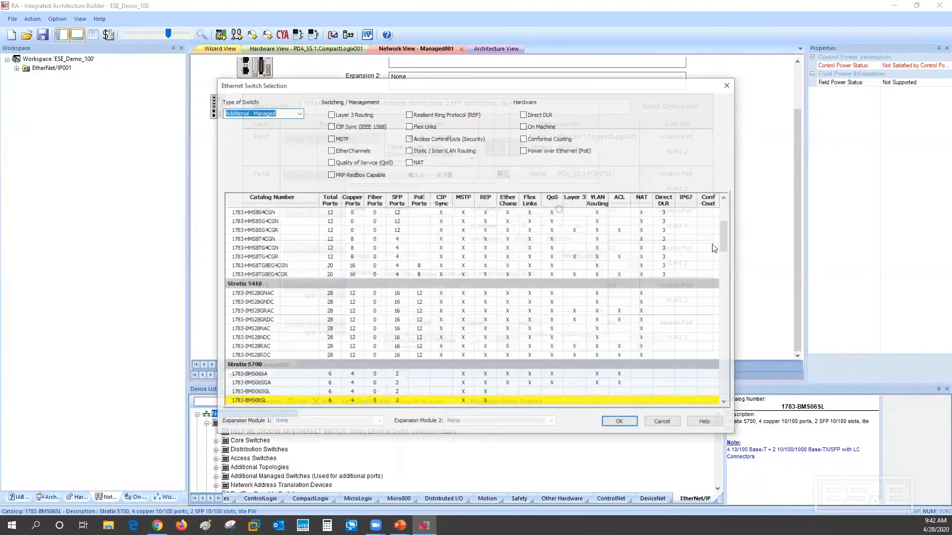
left_click_drag(727, 242, 731, 268)
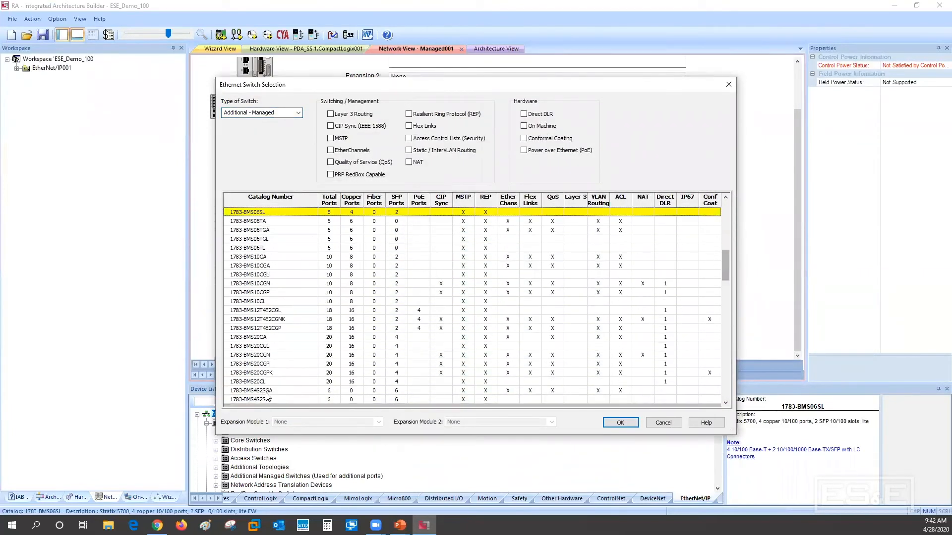
left_click(257, 355)
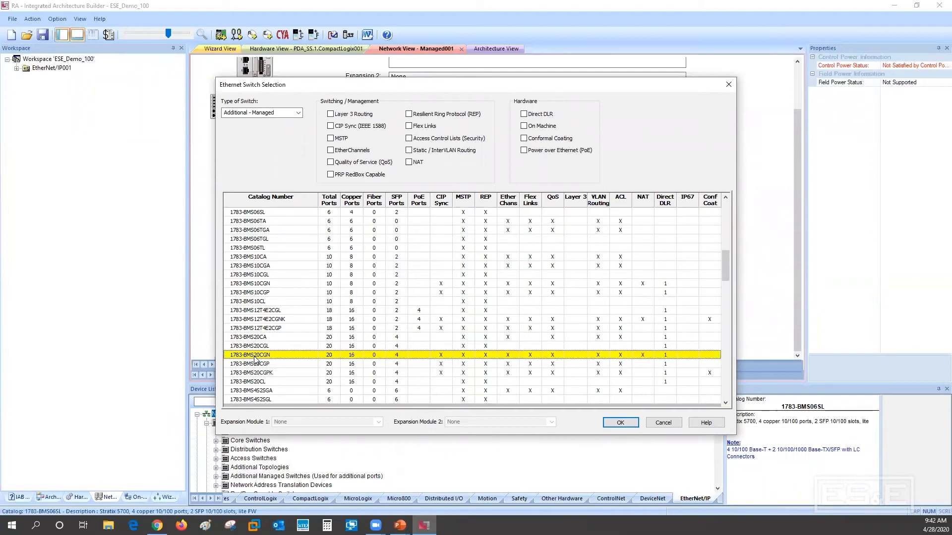
left_click(619, 424)
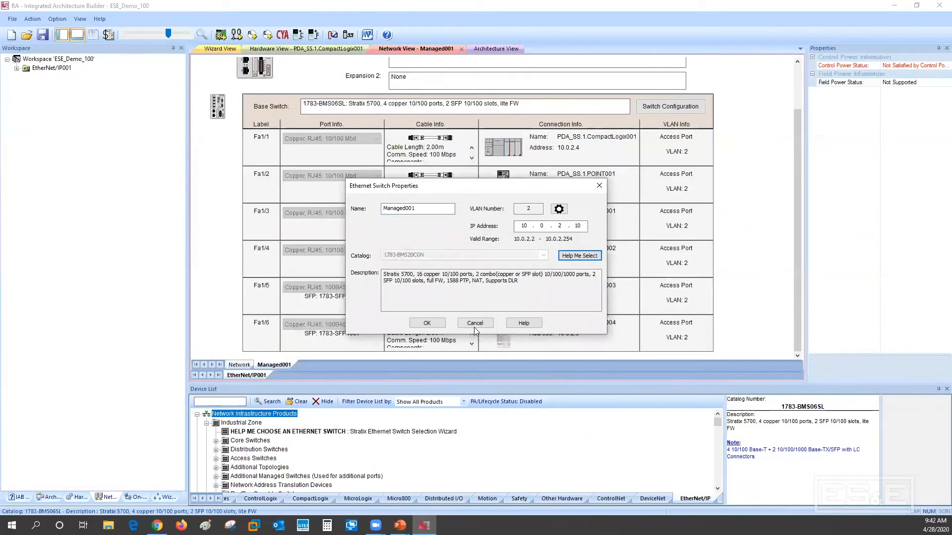
left_click(426, 322)
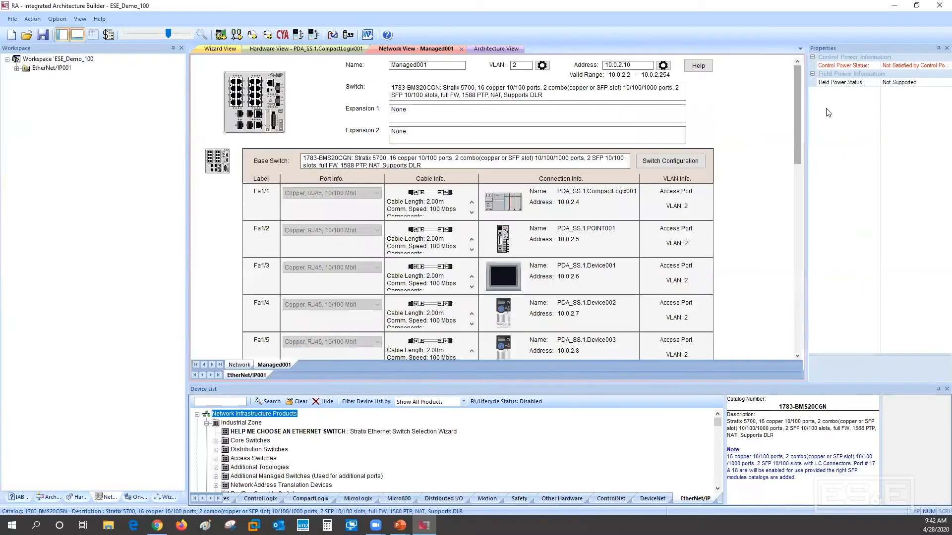
mouse_move(794, 111)
left_mouse_down()
mouse_move(812, 200)
mouse_move(811, 315)
mouse_move(798, 236)
mouse_move(802, 103)
left_mouse_up()
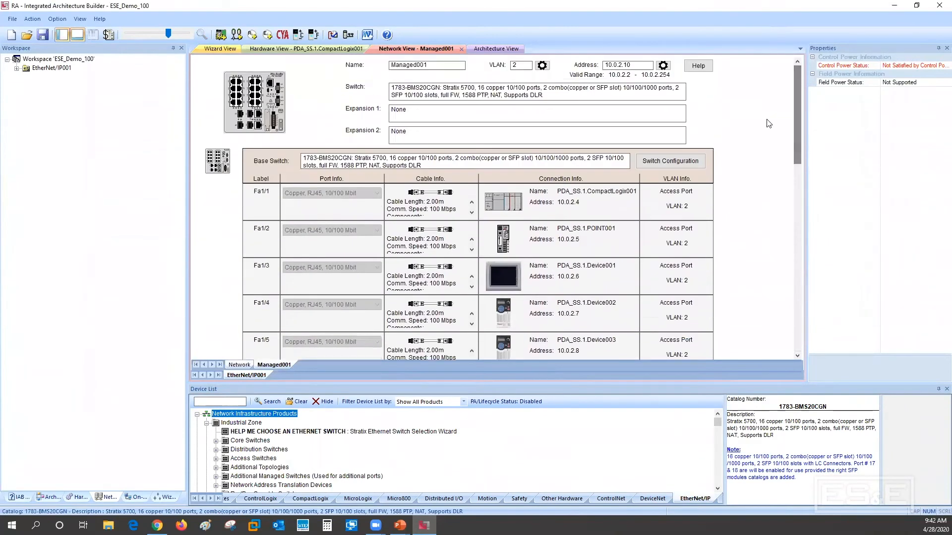
Return to the network layout and add 2 duplicates of the POINT001 chassis
left_click(240, 364)
right_click(476, 264)
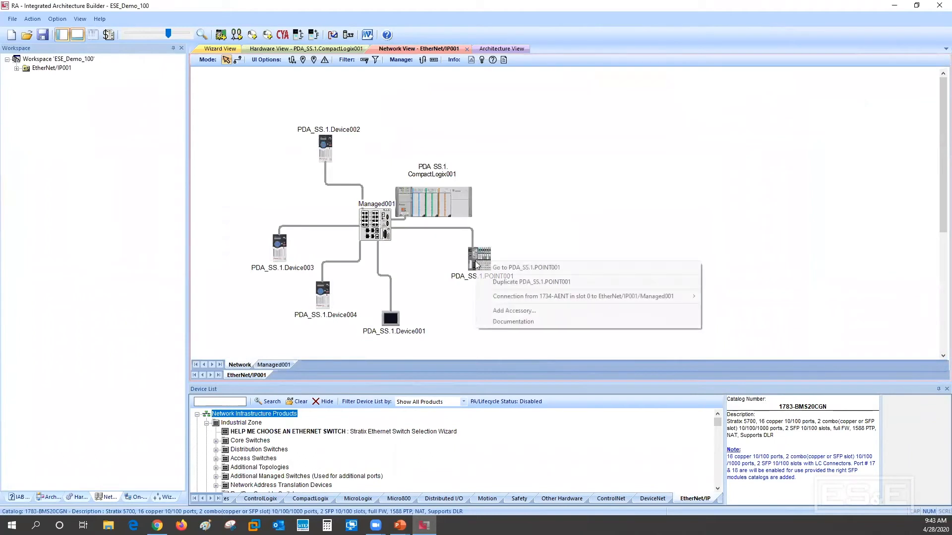
left_click(516, 282)
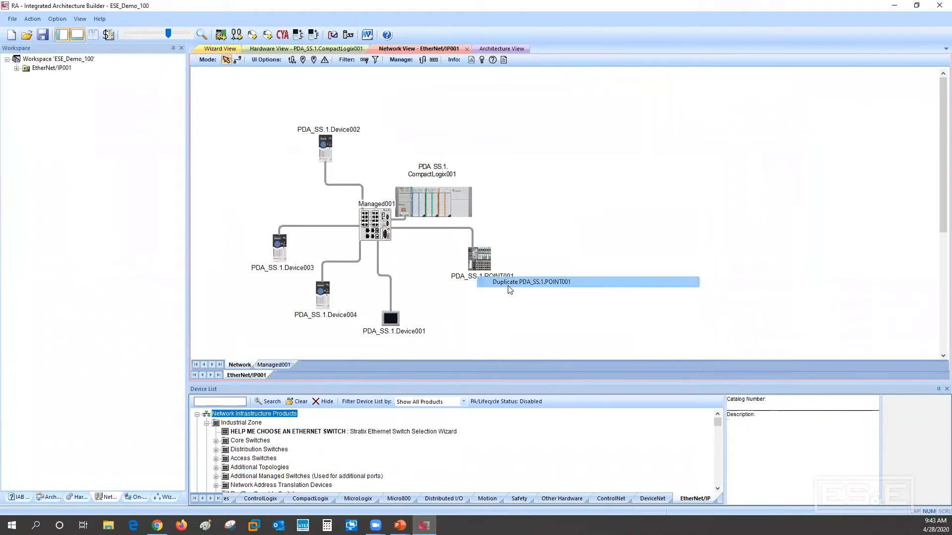
left_click_drag(558, 226, 550, 226)
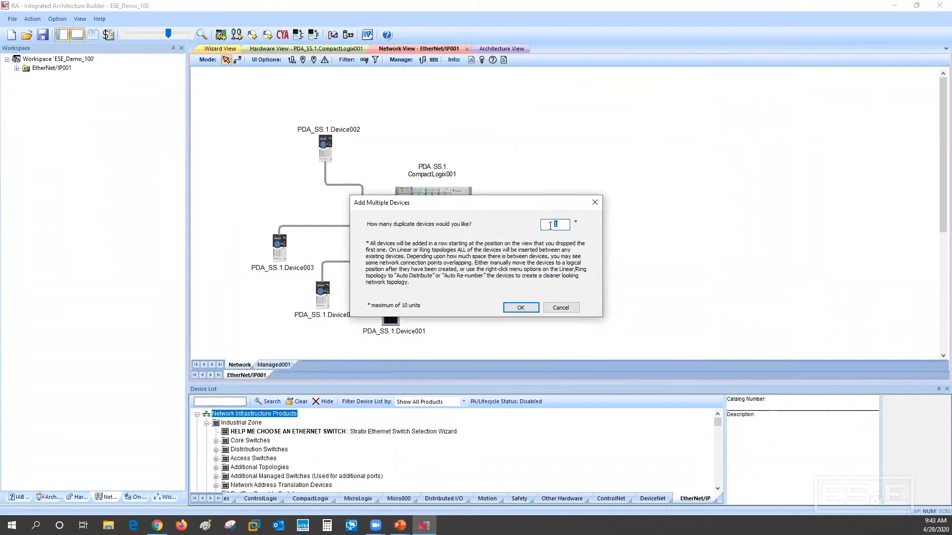
type("2")
left_click(519, 308)
Reposition the POINT001 chassis and its two copies in a row below the Managed001 switch
left_click_drag(483, 268, 468, 300)
left_click_drag(545, 270, 528, 289)
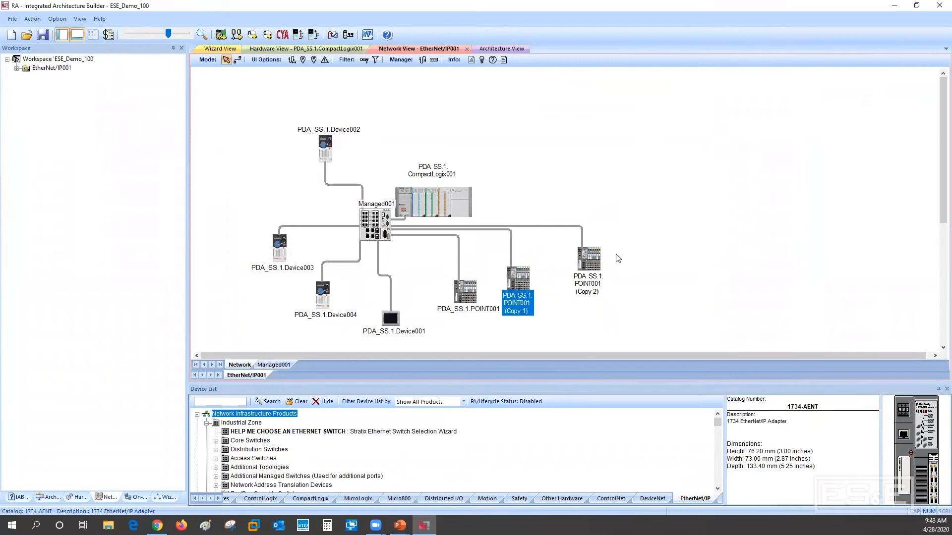
left_click_drag(592, 263, 580, 285)
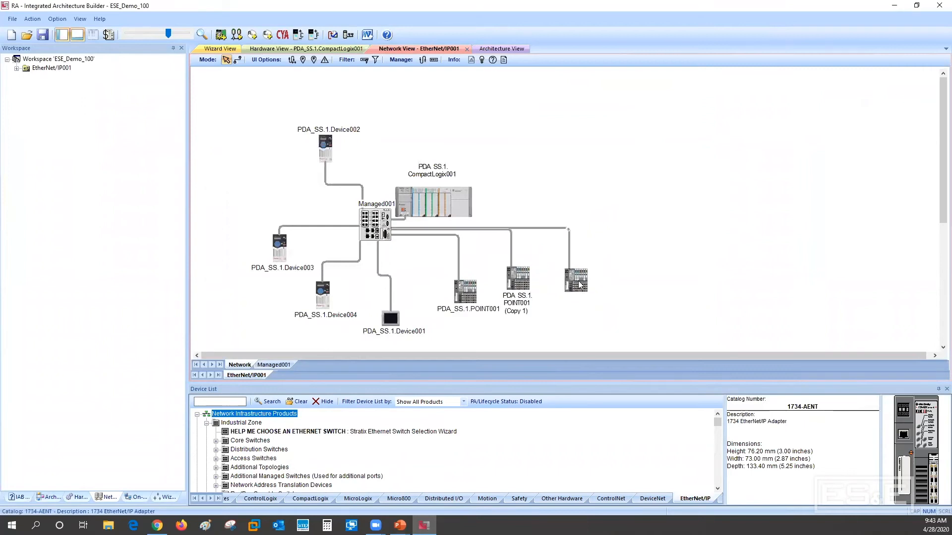
Open the hardware of POINT001 (Copy 1) and insert an empty slot after the 1734-IT2I module in slot 3
left_click(516, 280)
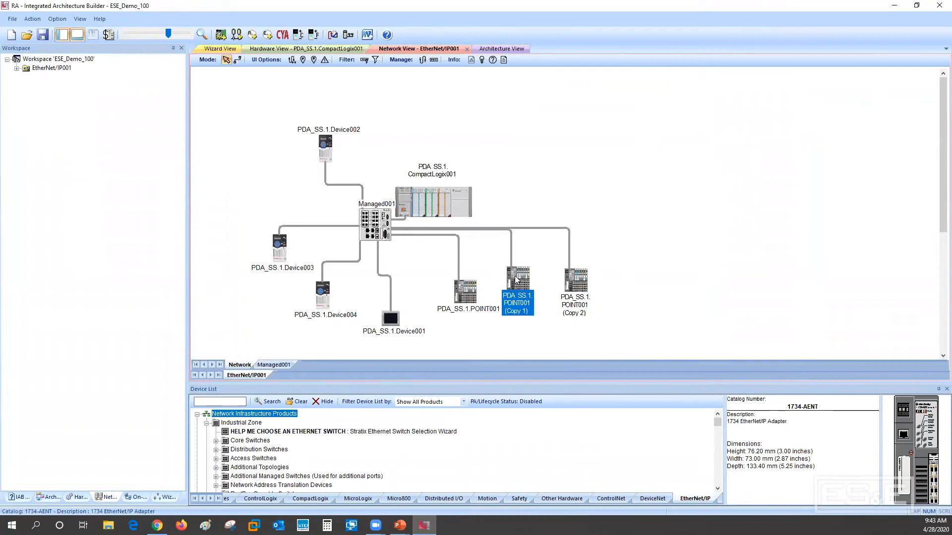
double_click(516, 280)
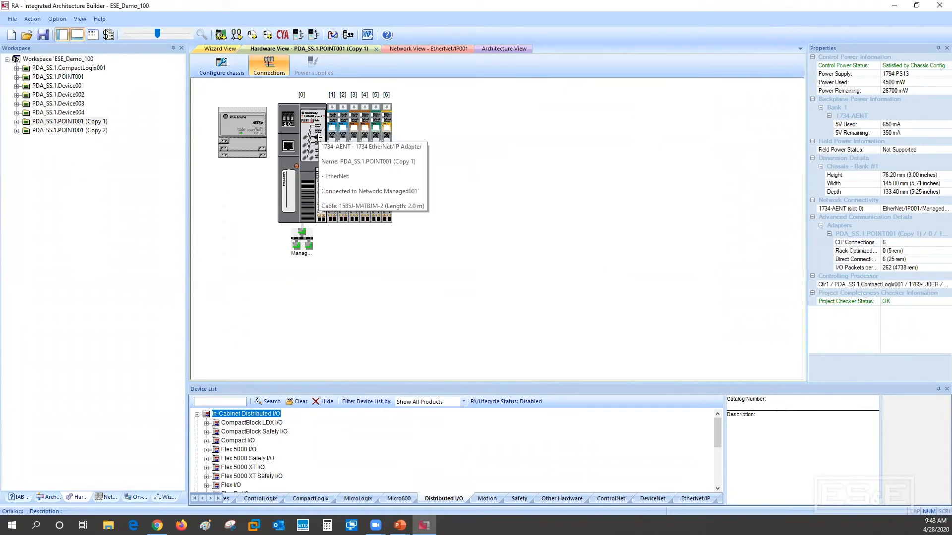
left_click(359, 138)
right_click(361, 139)
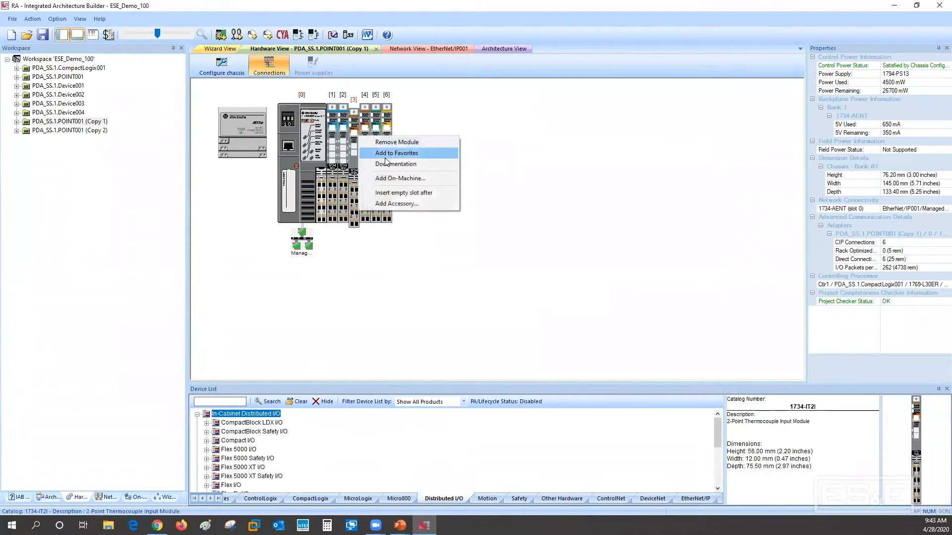
left_click(399, 193)
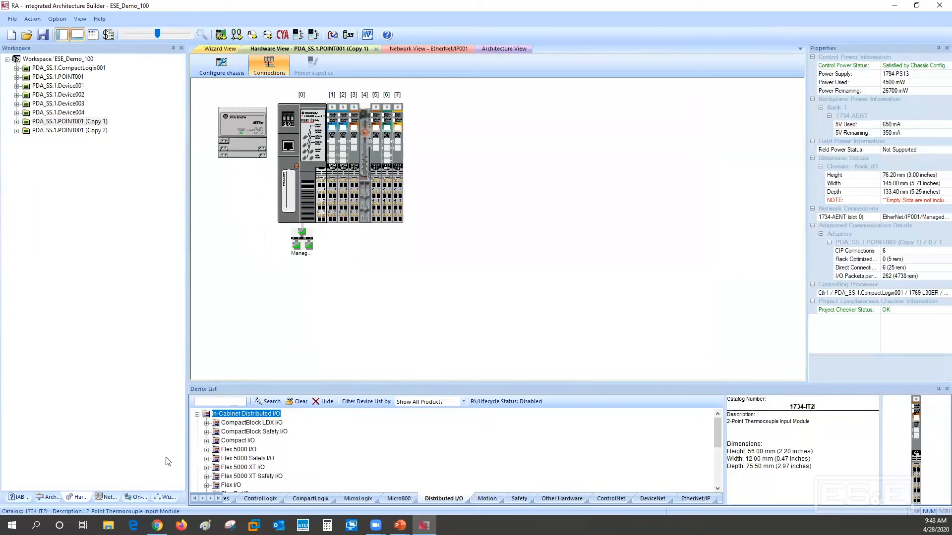
Search the device list for 1734 and place the 1734-232ASC serial interface module in the empty slot 4
type("1734")
key("Return")
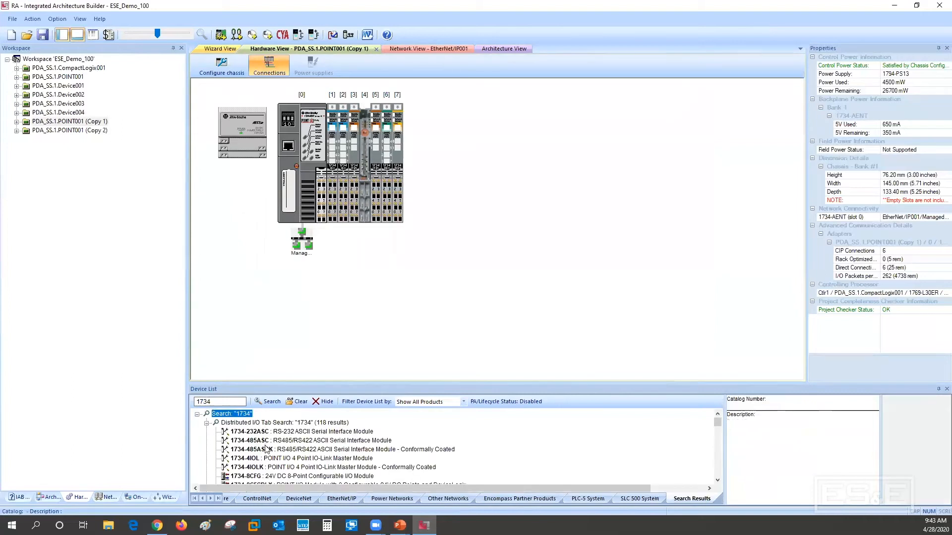
left_click_drag(261, 432, 363, 149)
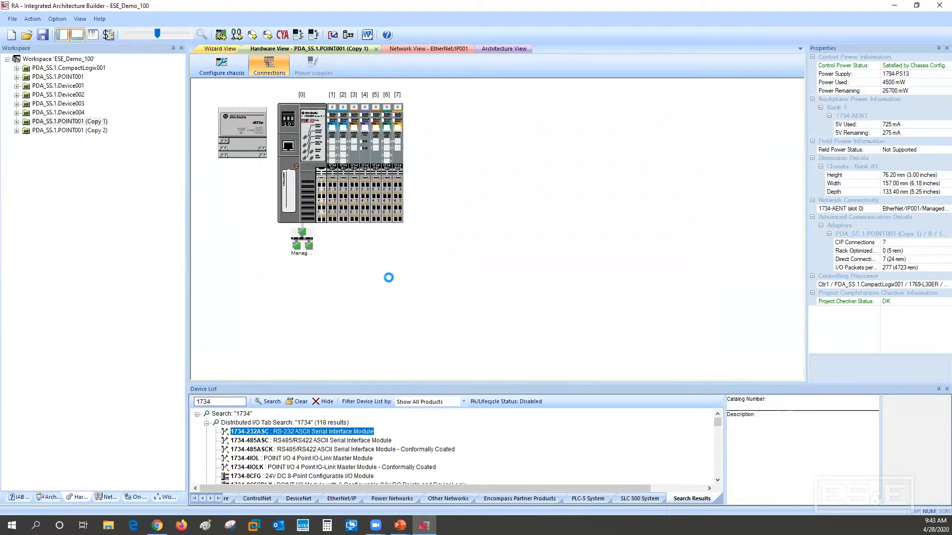
Rename the CompactLogix001 device in the workspace tree as Main Chassis
left_click(57, 69)
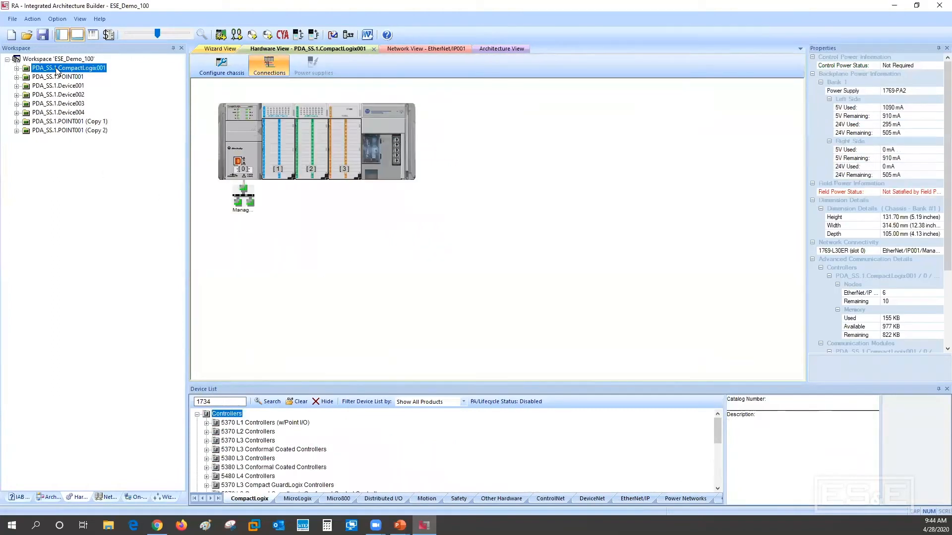
right_click(57, 71)
left_click(81, 75)
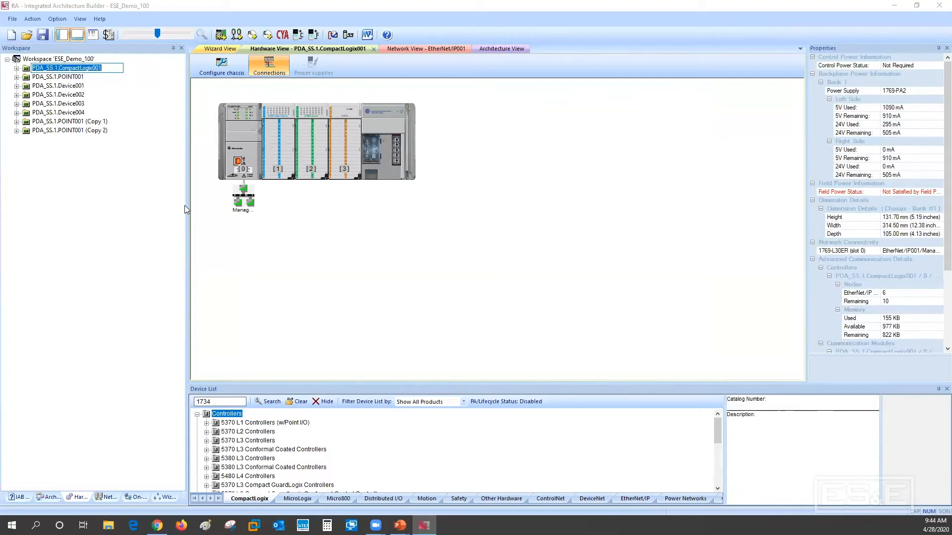
type("Main ")
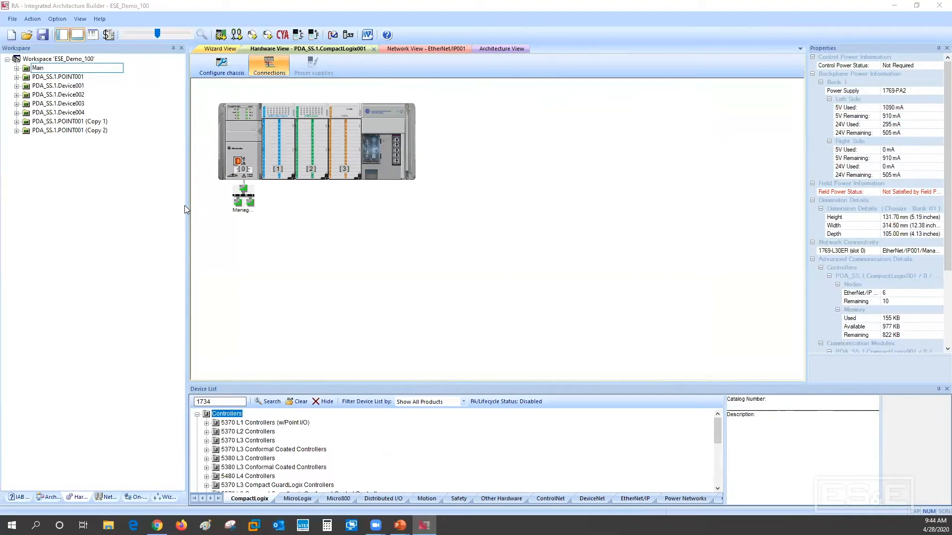
type("Chassis")
key("Return")
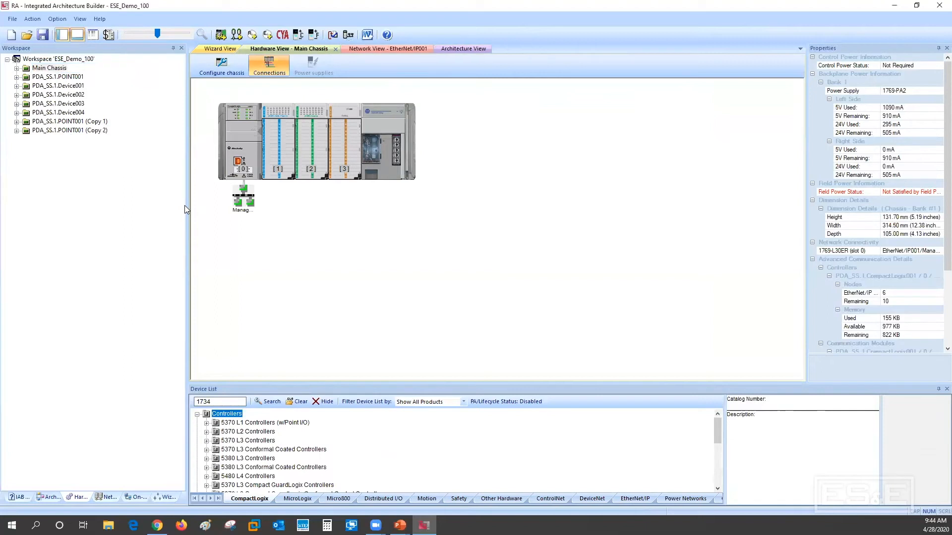
Rename the original POINT001 device in the workspace tree as Remote 1
left_click(60, 77)
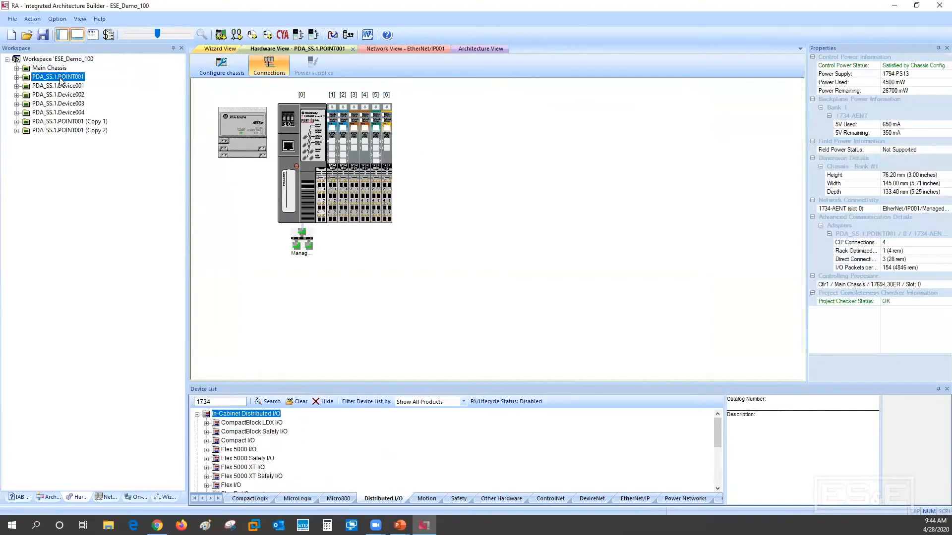
right_click(60, 79)
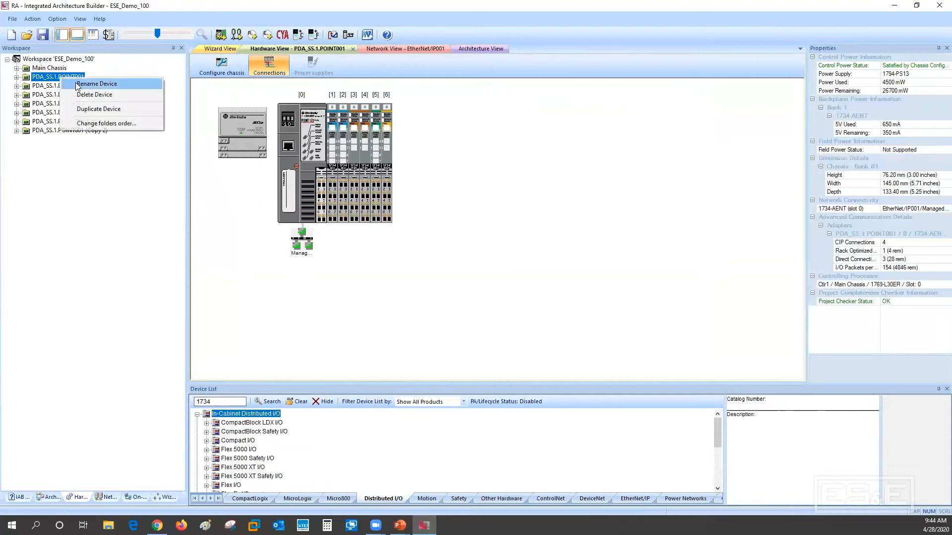
left_click(74, 83)
type("Remote 1")
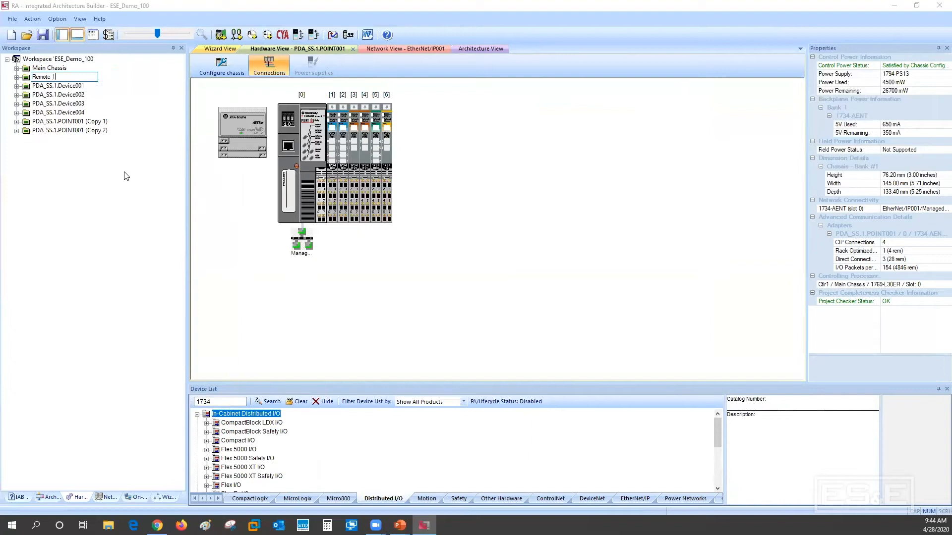
left_click(158, 127)
On the EtherNet/IP network, move Main Chassis farther up, Remote 1 beside it, and the two POINT001 copies closer to the switch
left_click(107, 497)
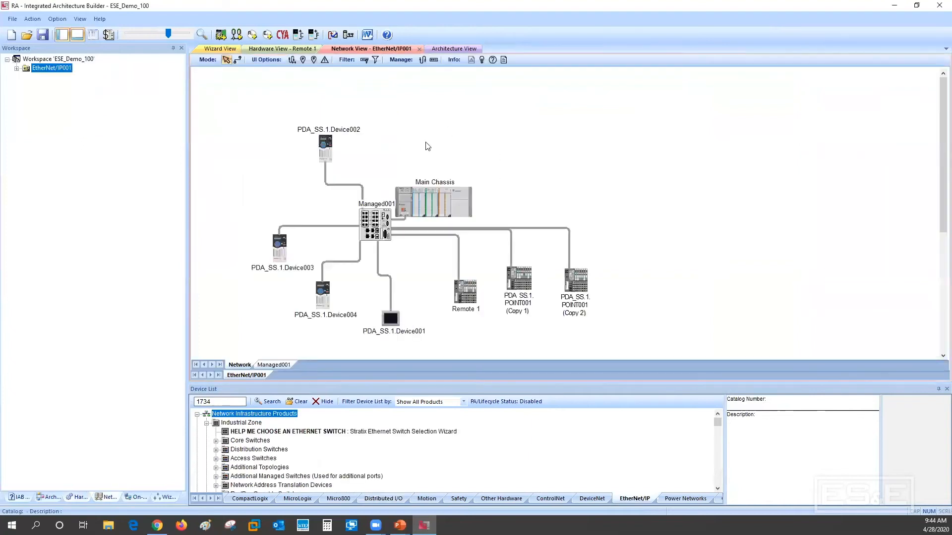
left_click_drag(435, 193, 459, 146)
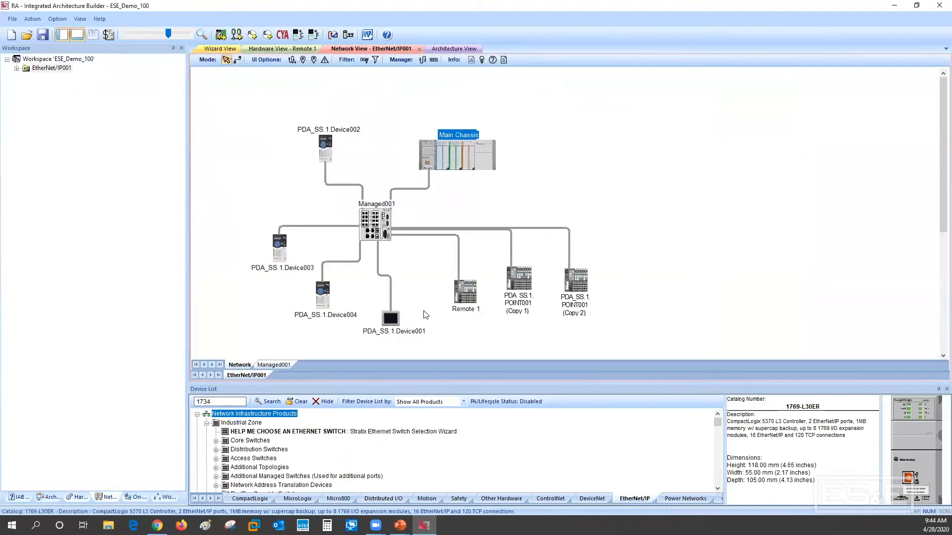
left_click_drag(466, 290, 519, 159)
left_click_drag(521, 288, 466, 298)
left_click_drag(576, 286, 529, 291)
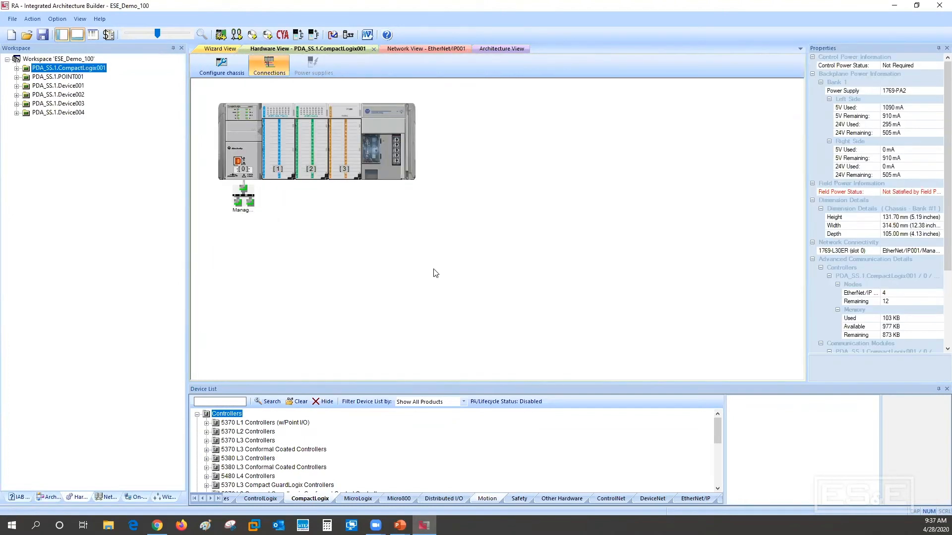
Open the Project BOM, saving the changes to ESE_Demo_100.iab
left_click(12, 19)
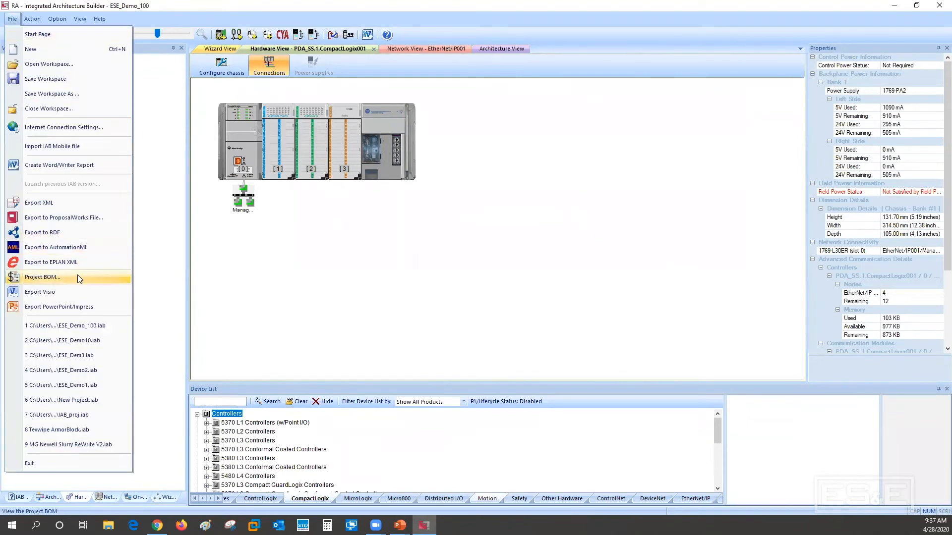
left_click(47, 279)
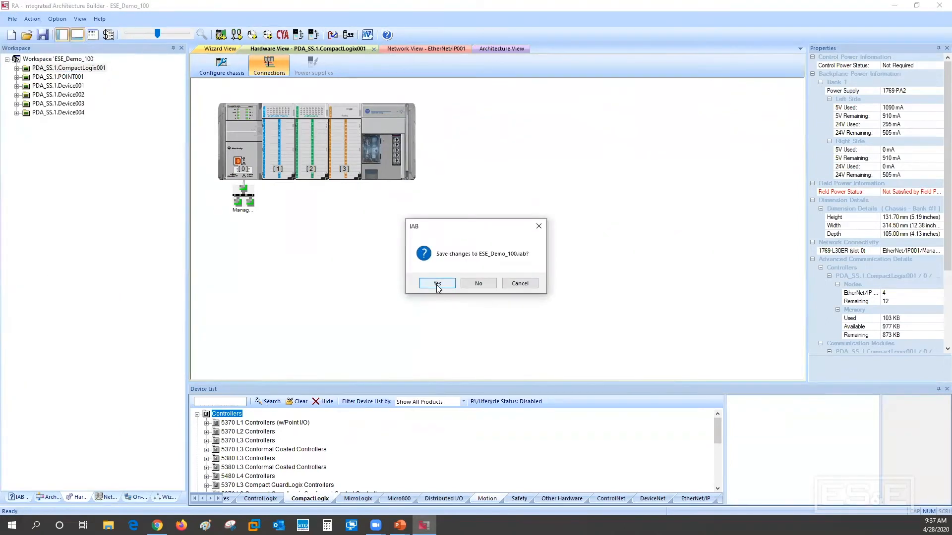
left_click(437, 286)
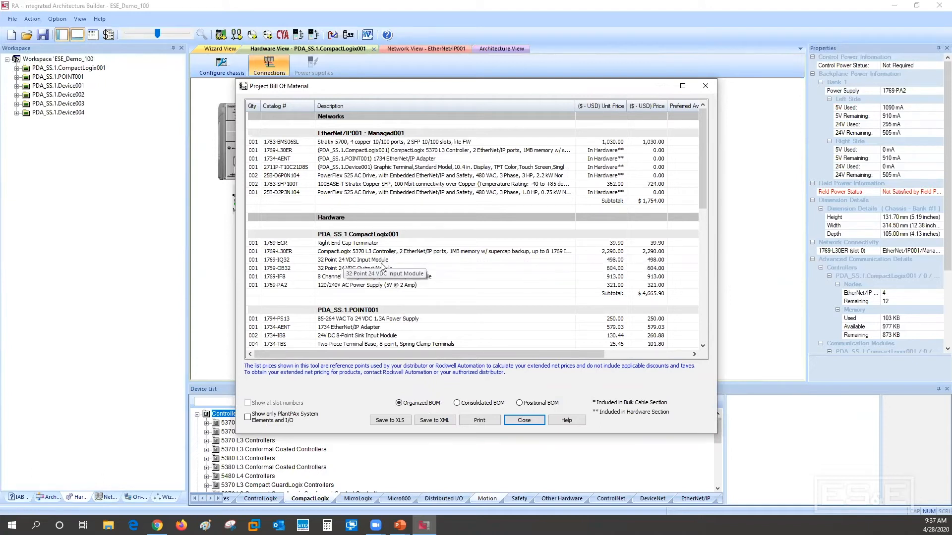
Look through the organized bill of material and switch it to the Consolidated BOM layout
left_click_drag(702, 185, 709, 264)
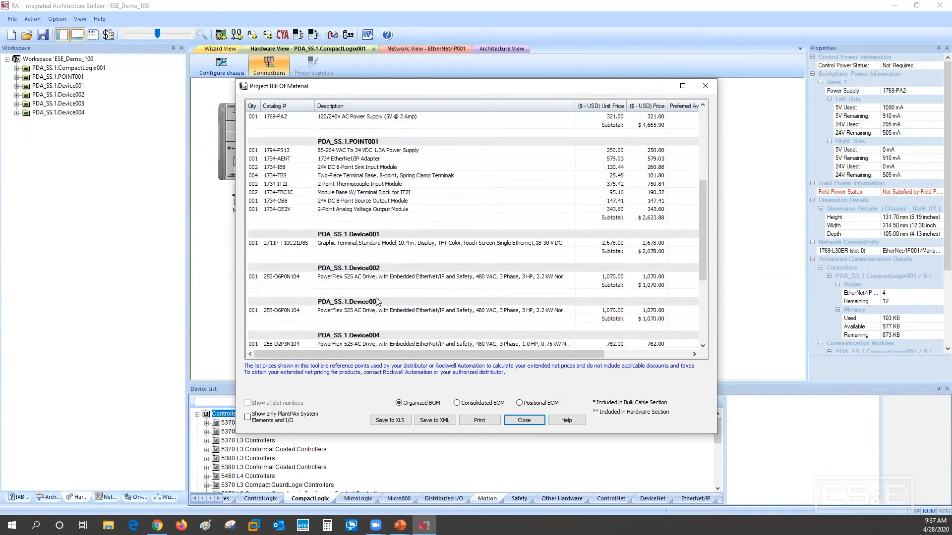
left_click_drag(703, 256, 712, 186)
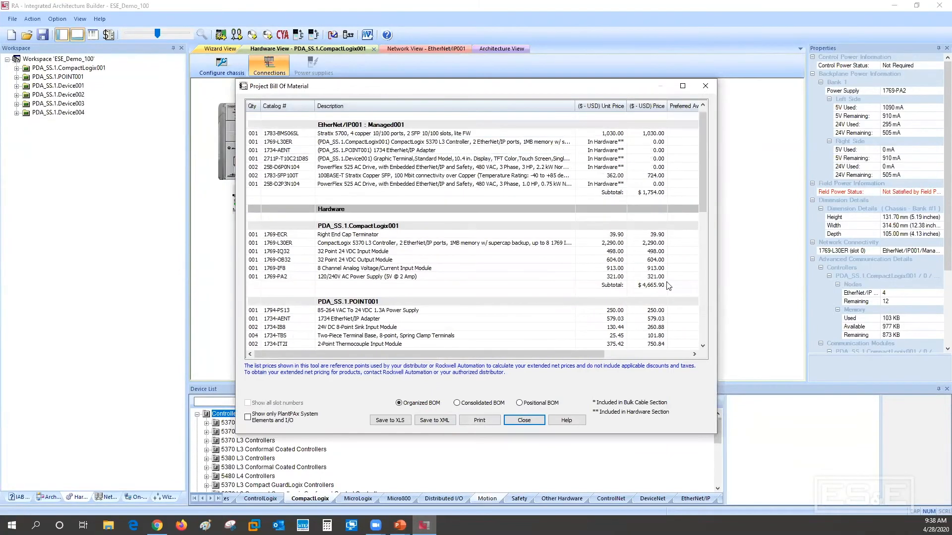
left_click(477, 404)
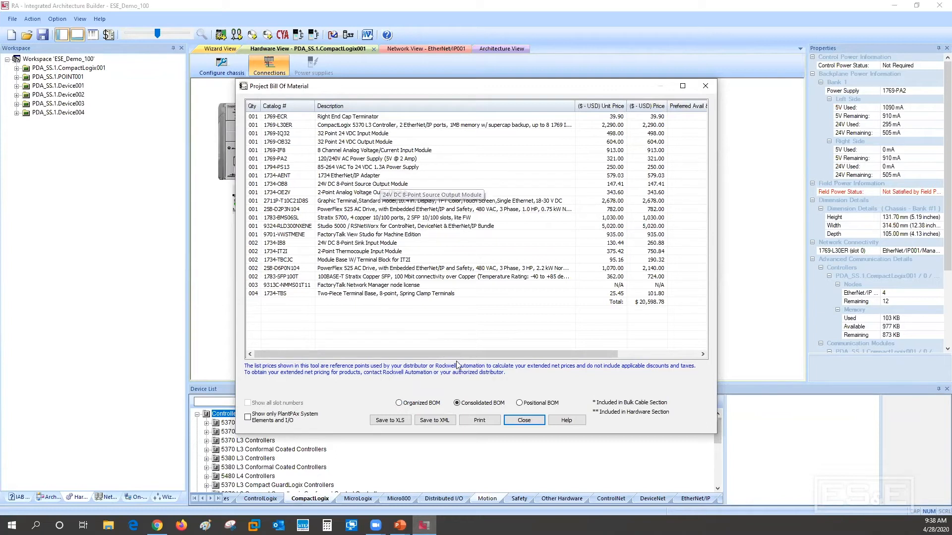
Export the consolidated BOM as ESE_Demo_100_Con.xlsx, view it in Excel, and close the bill of material
left_click(385, 421)
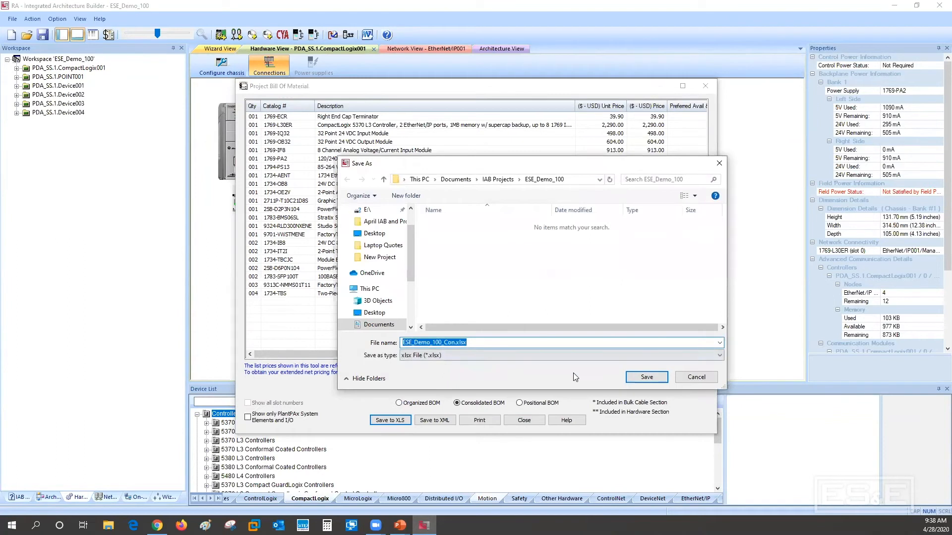
left_click(644, 377)
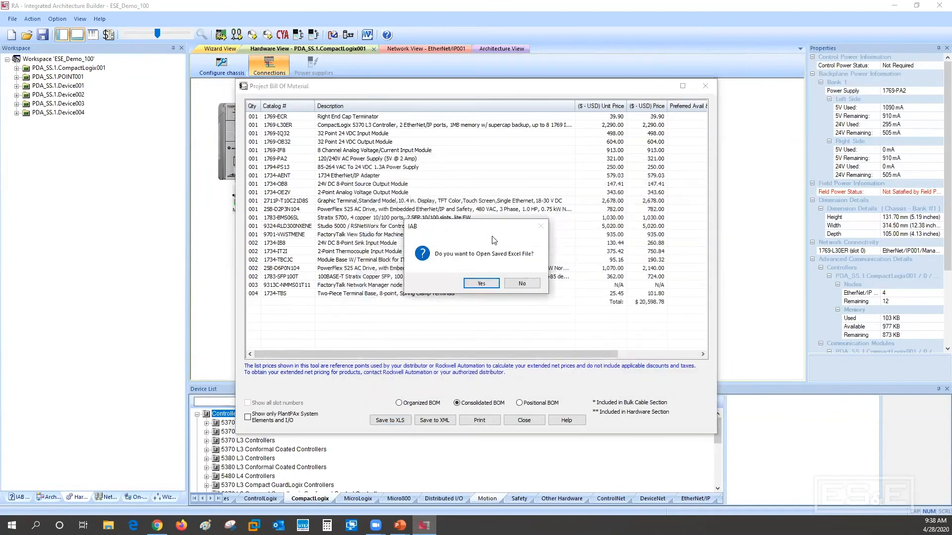
left_click(479, 284)
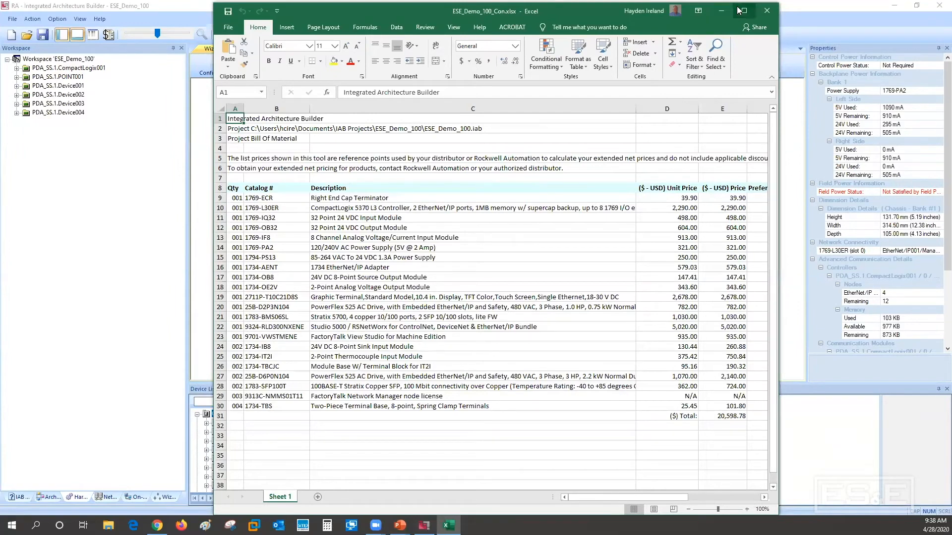
left_click(760, 10)
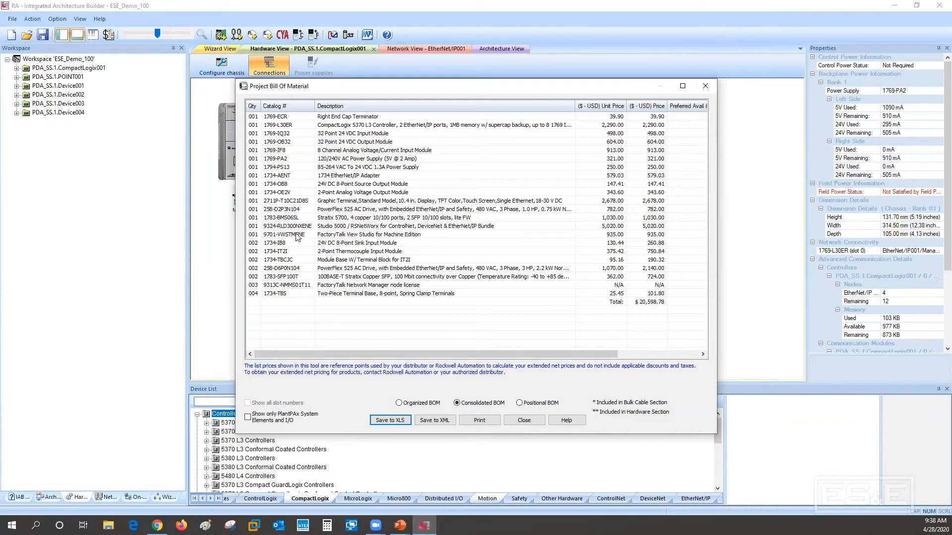
left_click(524, 420)
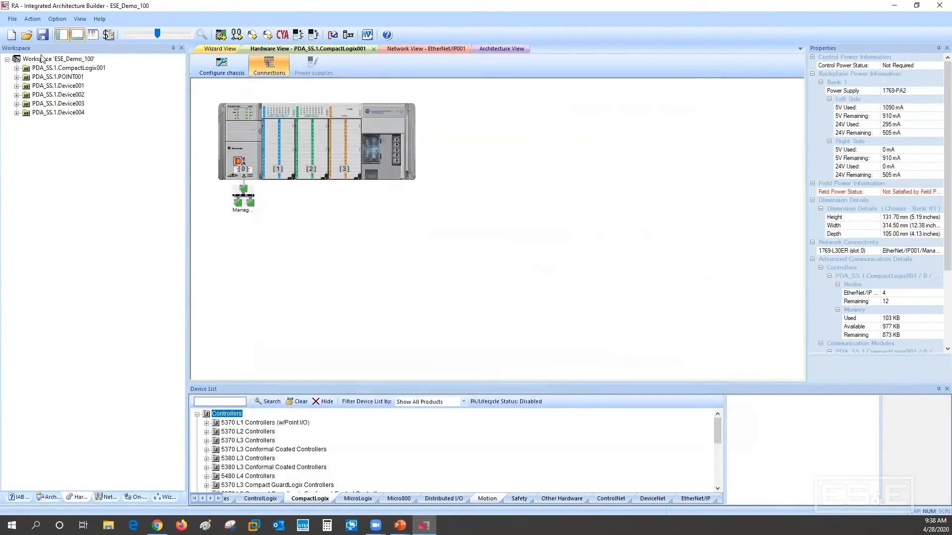
Remove all Rockwell software items from the active BOM with the Rockwell Software Selection Wizard
left_click(35, 21)
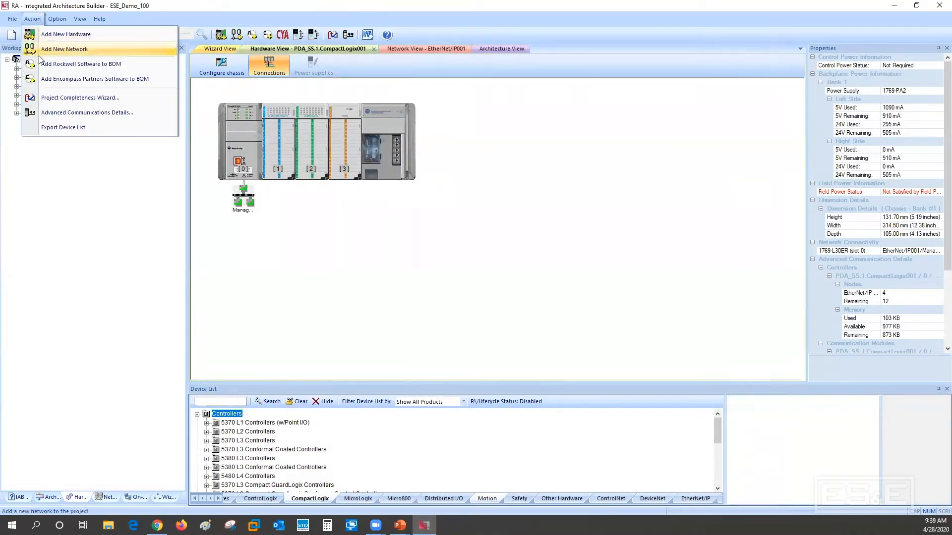
left_click(75, 64)
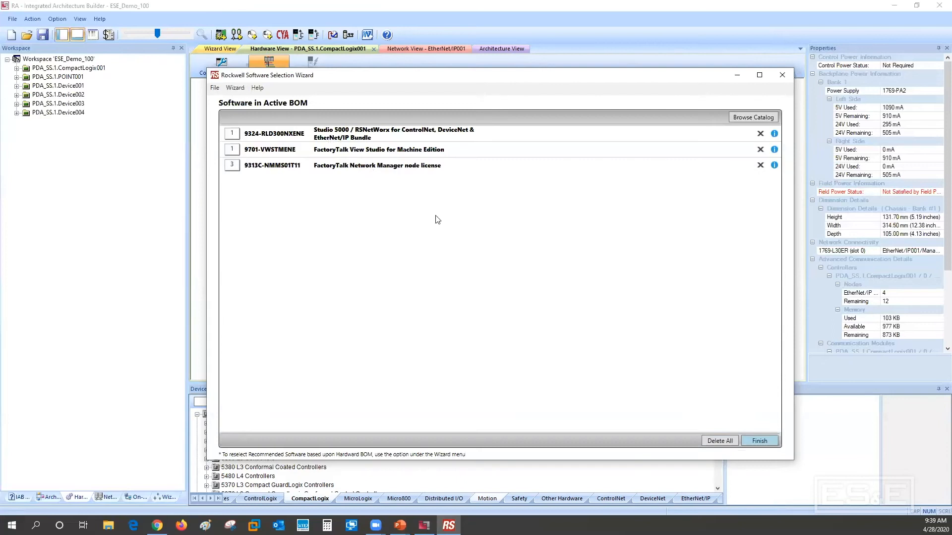
left_click(722, 441)
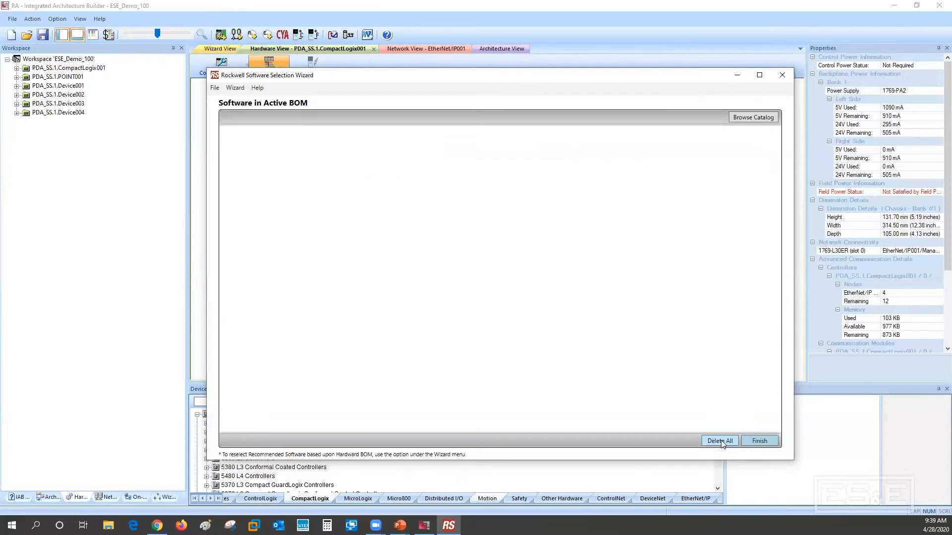
left_click(759, 441)
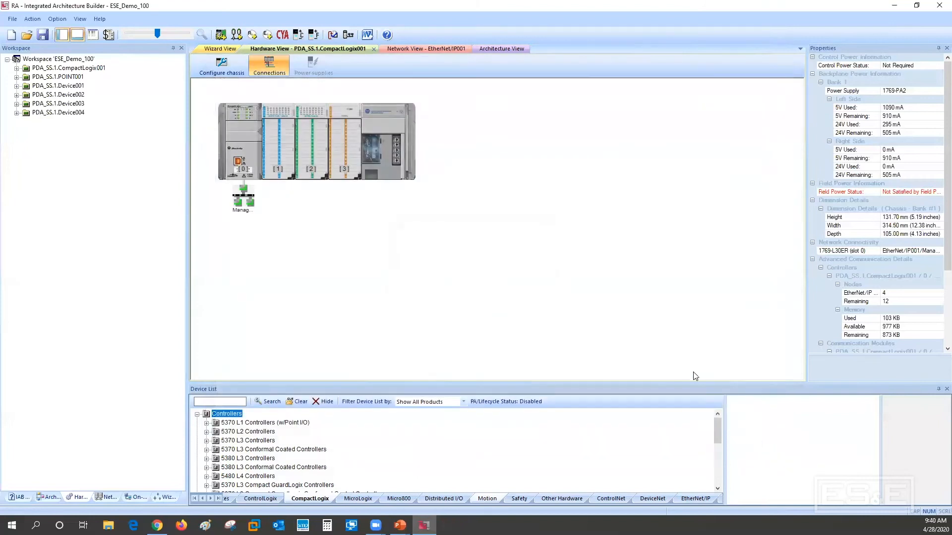
Reopen the Project BOM and show it as a Consolidated BOM
left_click(12, 19)
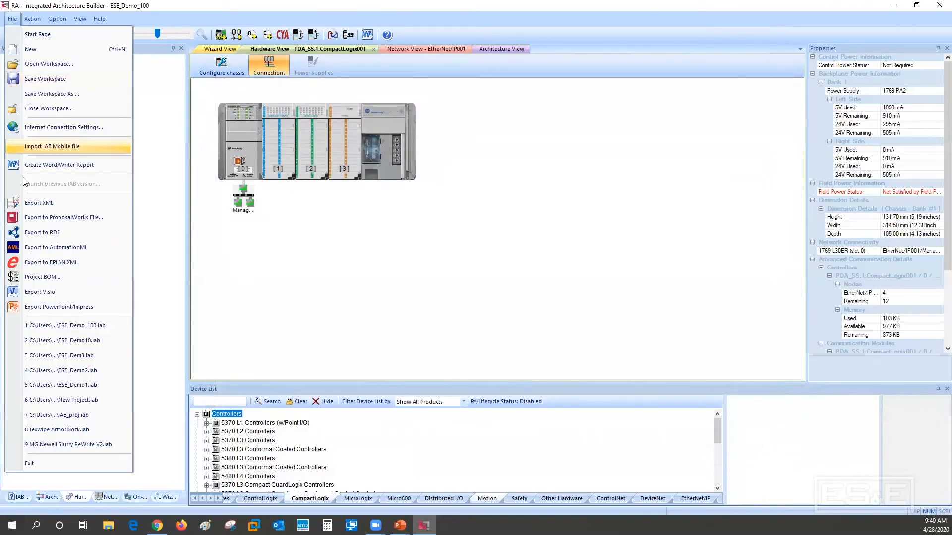
left_click(35, 277)
left_click(478, 283)
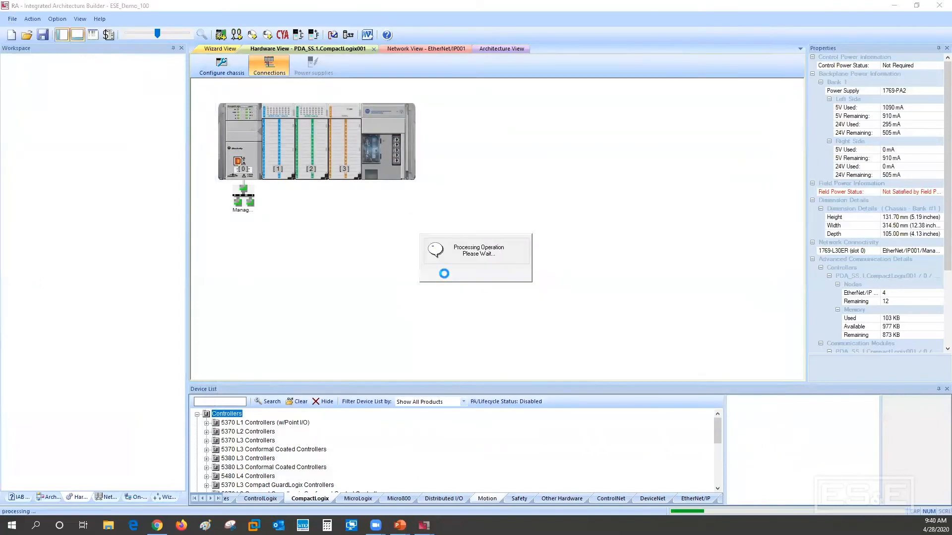
left_click(480, 403)
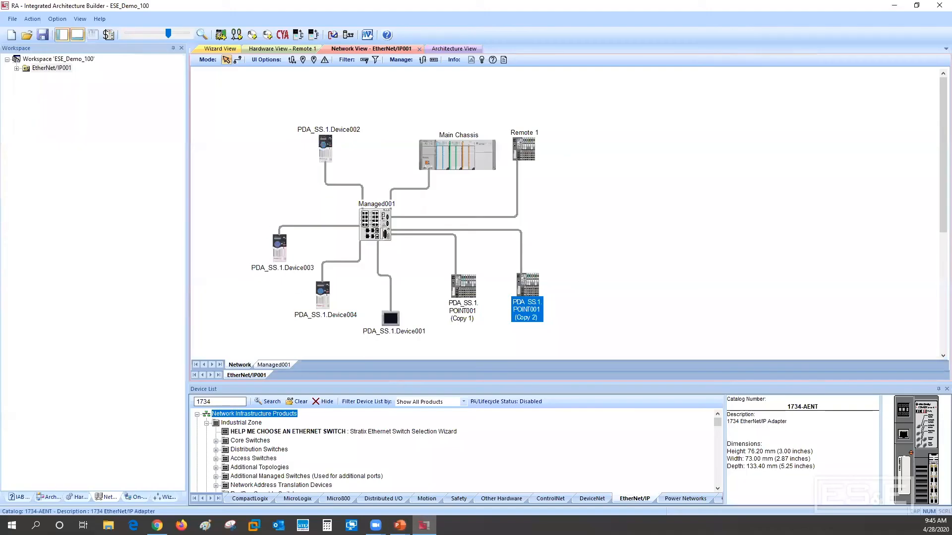
On the EtherNet/IP network, move both POINT001 copies closer to the Managed001 switch and Remote 1 slightly lower
left_click(466, 291)
left_click_drag(466, 292, 435, 296)
left_click_drag(532, 286, 488, 268)
left_click_drag(529, 146, 535, 186)
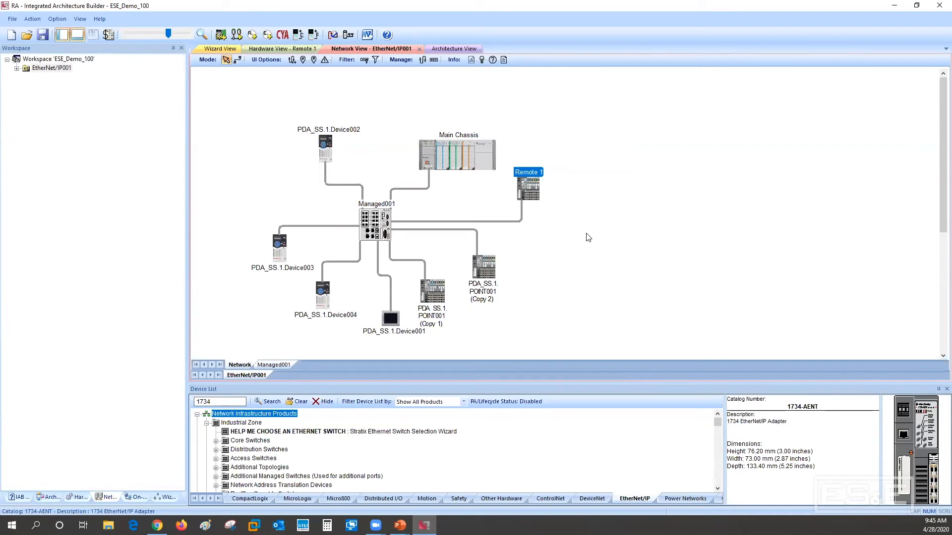
Save the project changes, export all views to the presentation ESE_Demo_100.pptx, and open it in PowerPoint
left_click(11, 19)
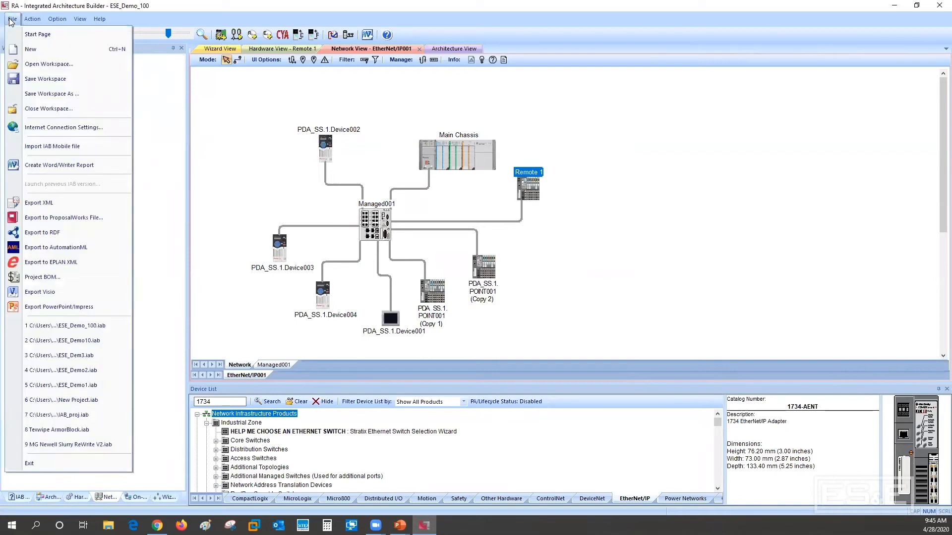
left_click(40, 306)
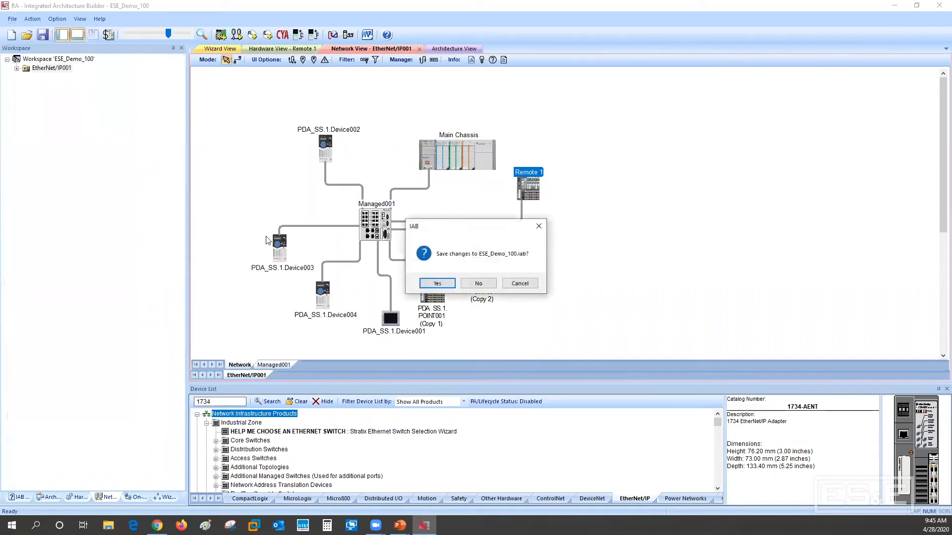
left_click(438, 283)
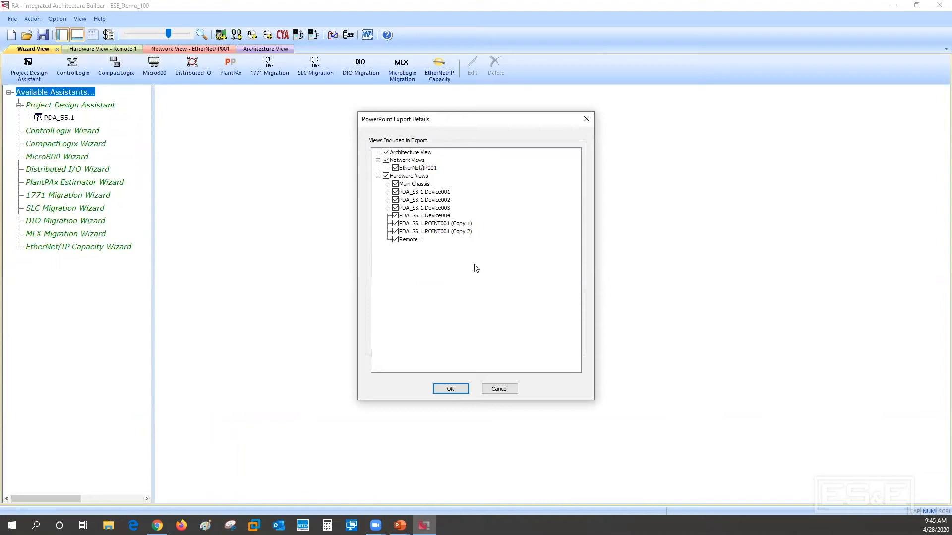
left_click(441, 389)
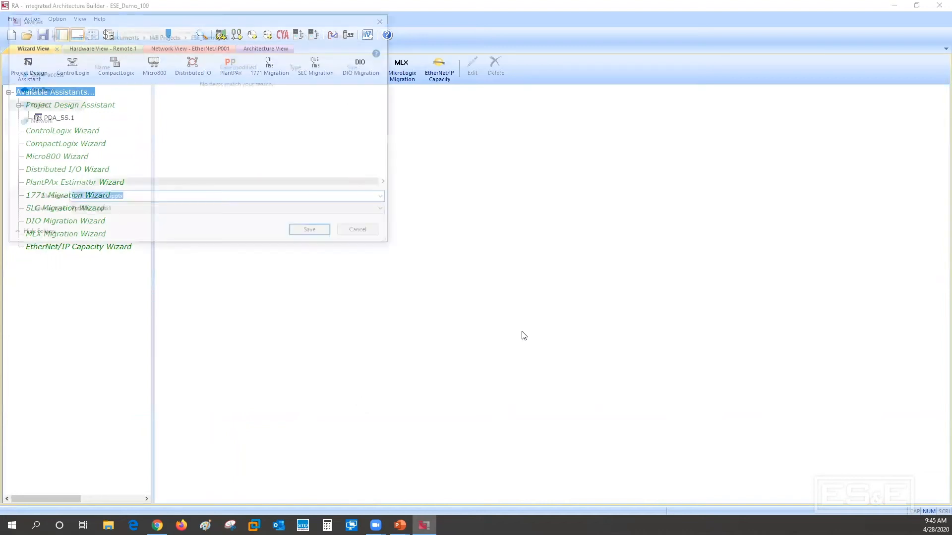
left_click(313, 233)
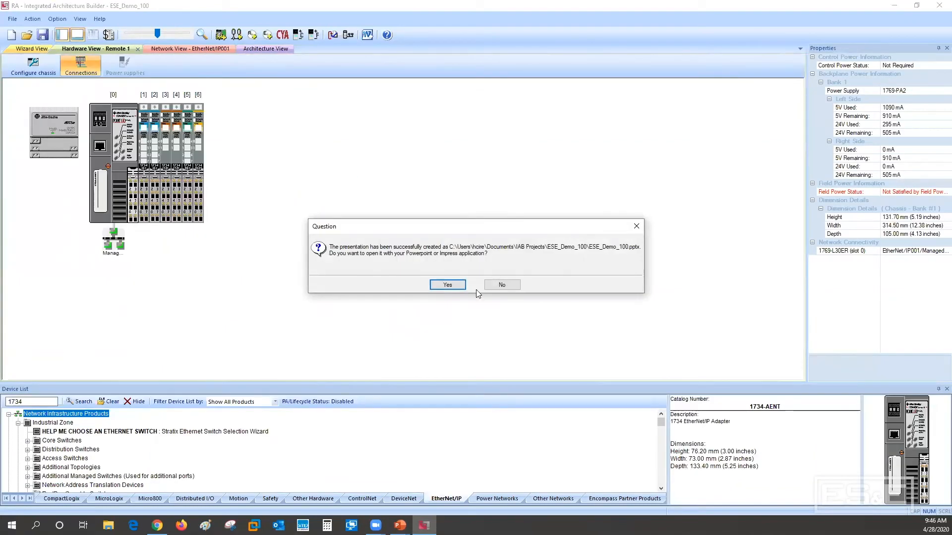
left_click(445, 286)
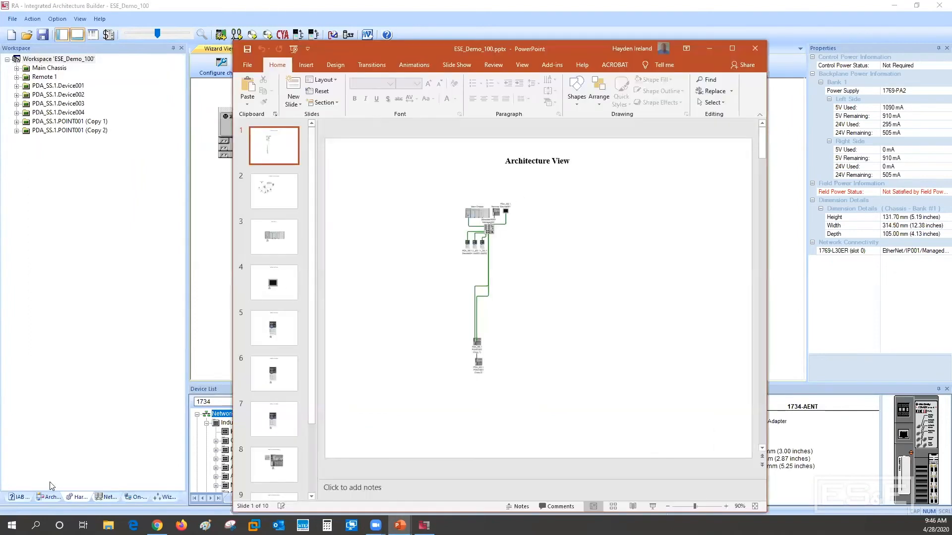
Check the project's architecture view and EtherNet/IP network view, and switch back to the exported presentation in PowerPoint
left_click(51, 499)
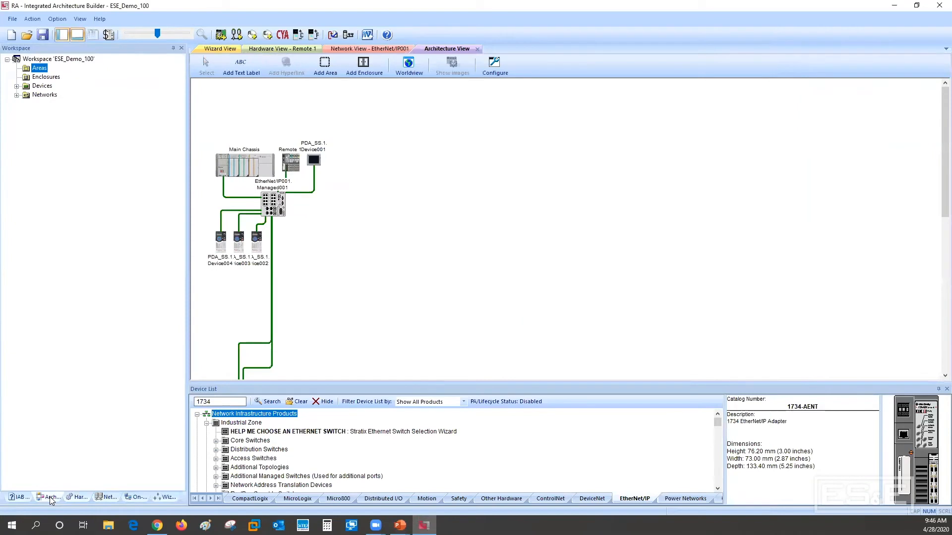
left_click(113, 495)
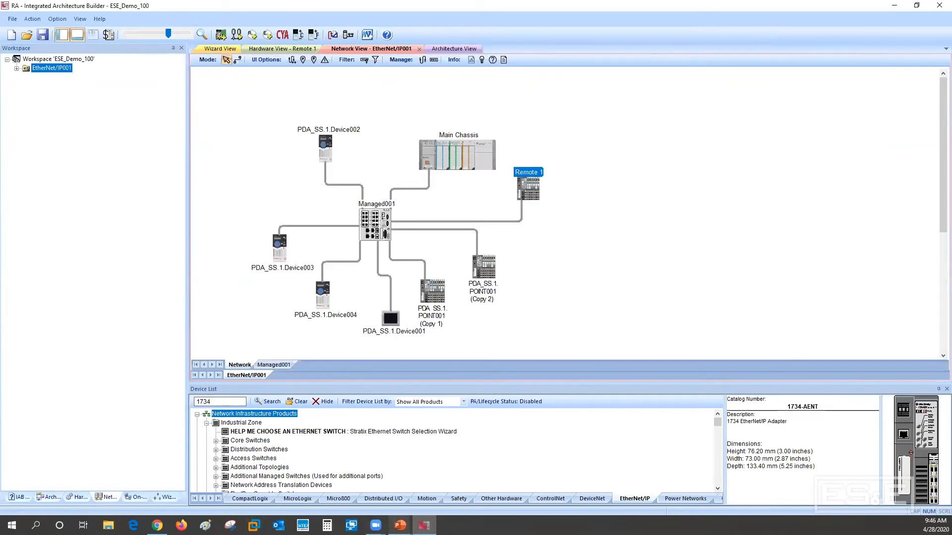
left_click(406, 521)
left_click(540, 485)
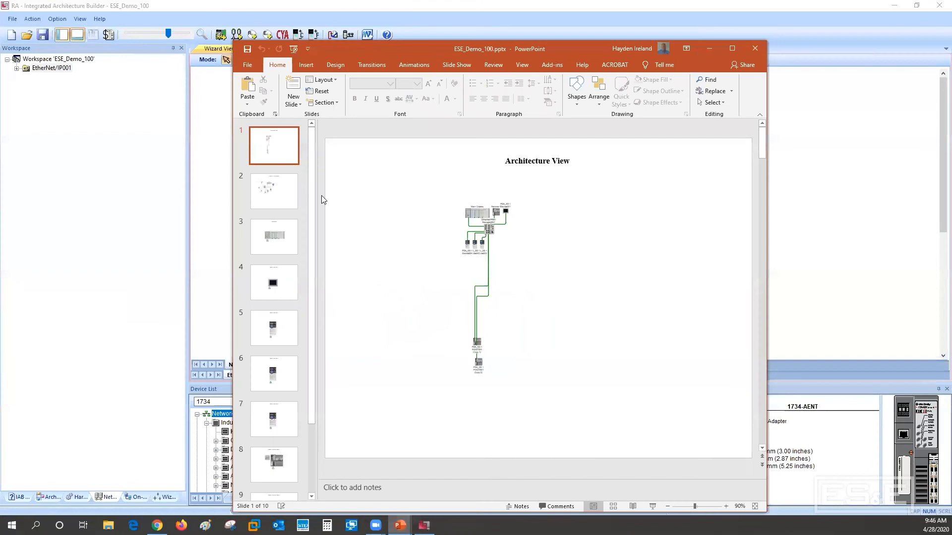
Review the exported network, Main Chassis and device slides up to POINT001 (Copy 1), and close the presentation
left_click(289, 195)
left_click(478, 266)
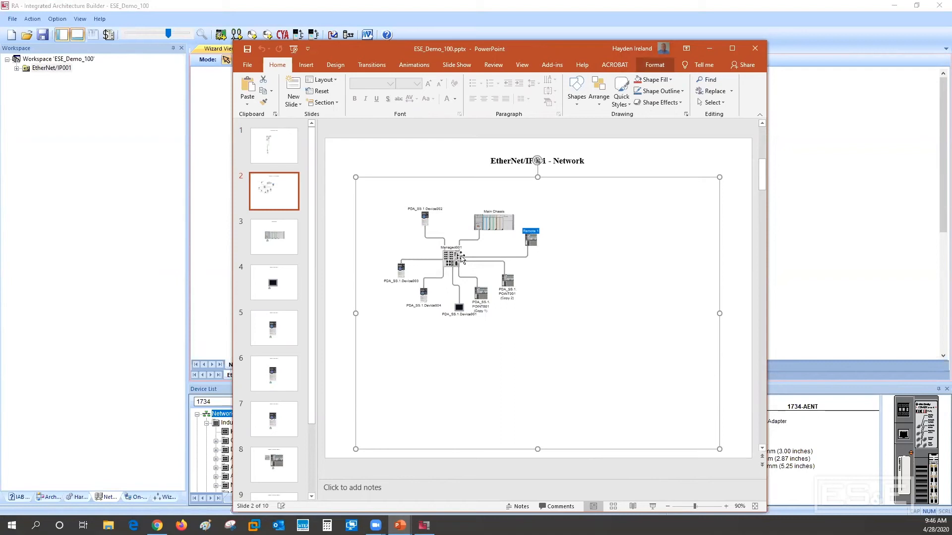
left_click(275, 239)
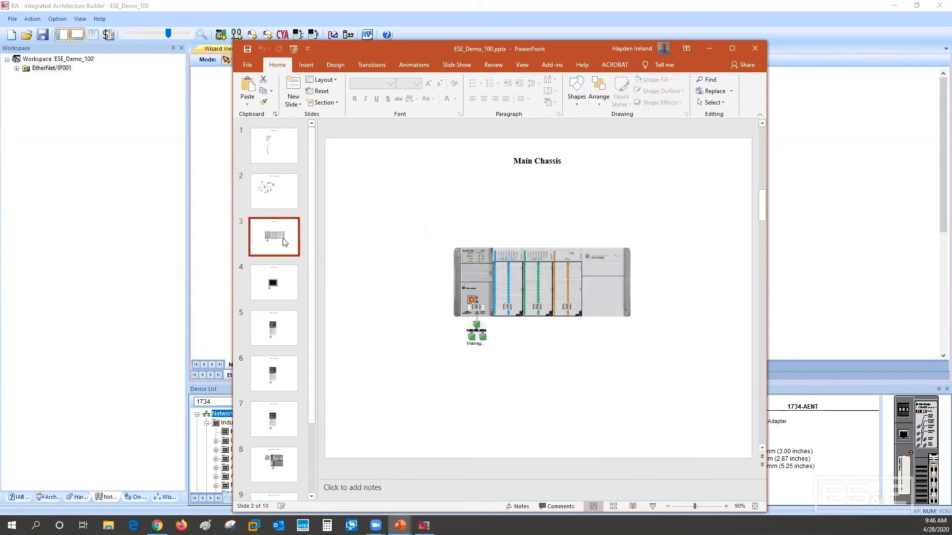
left_click(275, 287)
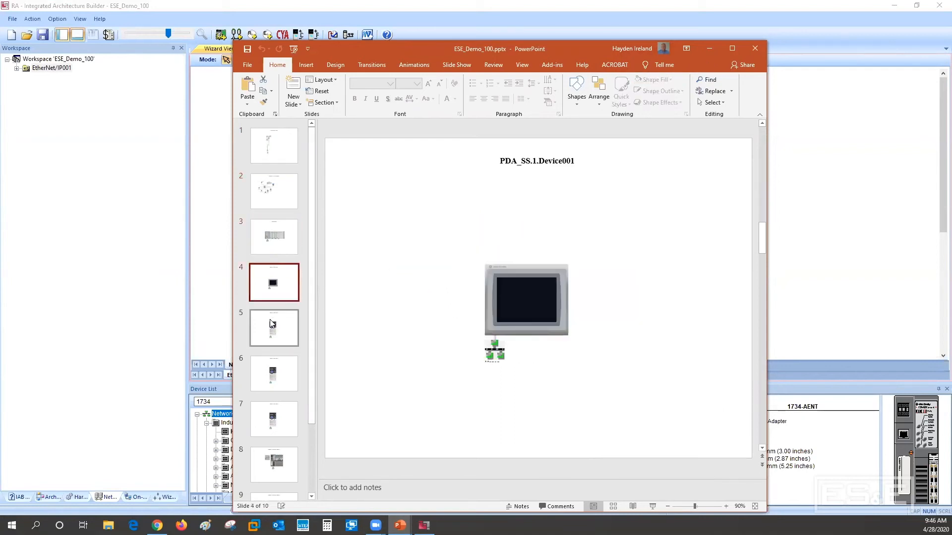
left_click(272, 336)
left_click(274, 375)
left_click(276, 428)
left_click(277, 459)
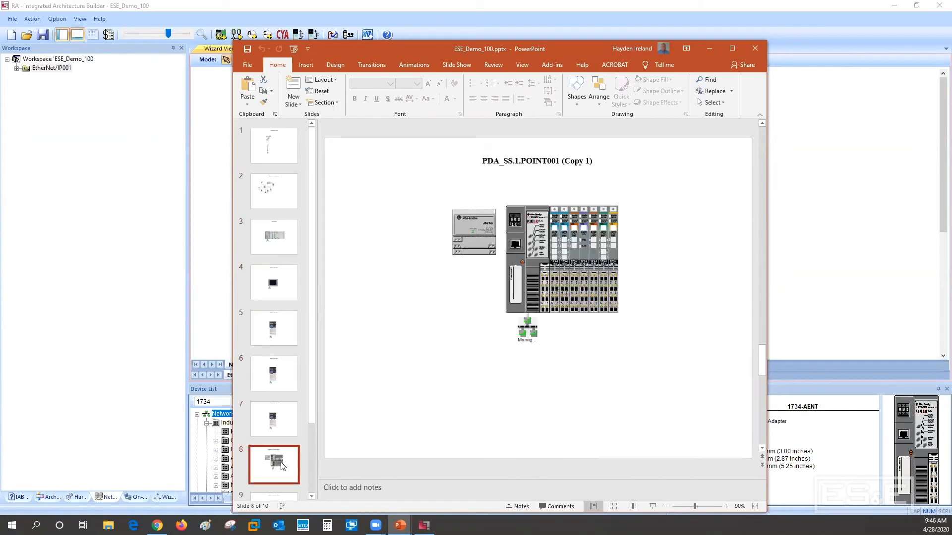
left_click(758, 50)
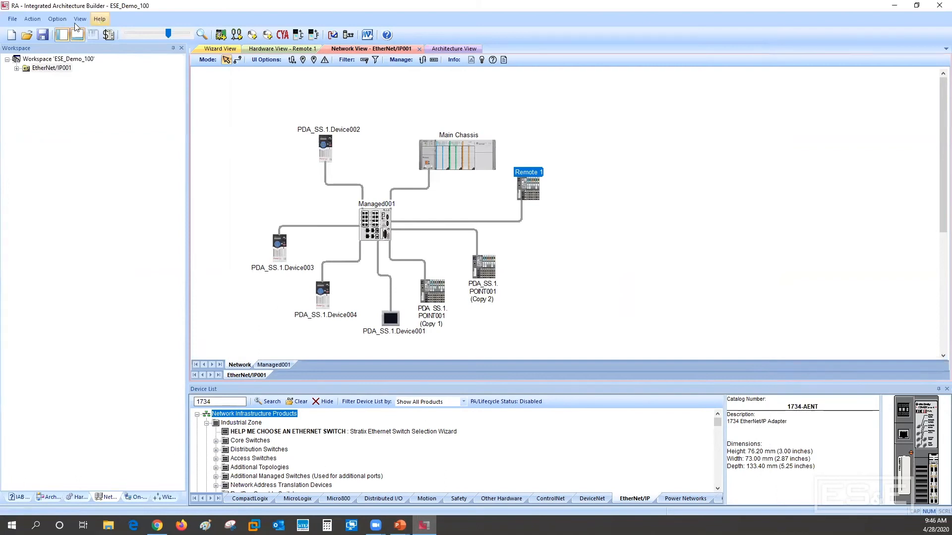
left_click(11, 21)
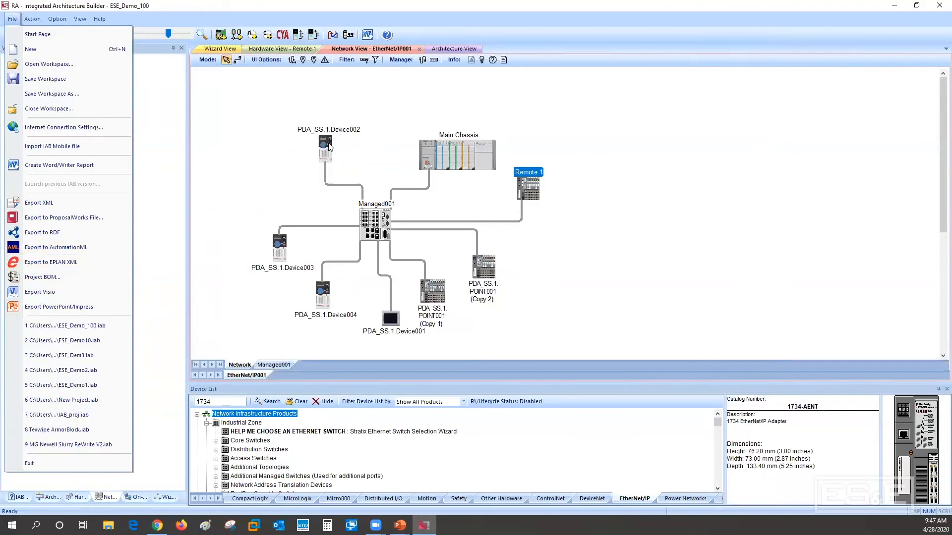
Open the Managed001 switch configuration and examine its port connections, device addresses and VLAN assignments
left_click(374, 222)
right_click(374, 222)
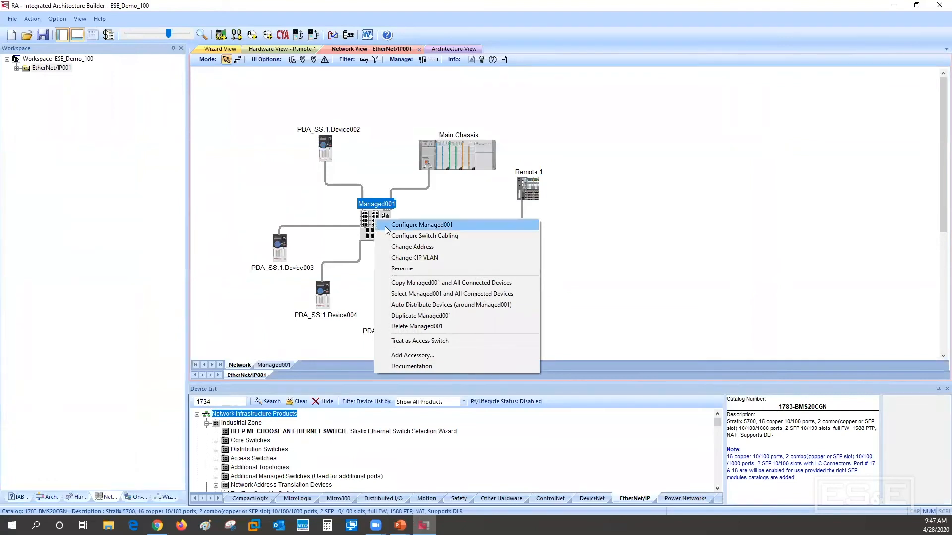
left_click(397, 227)
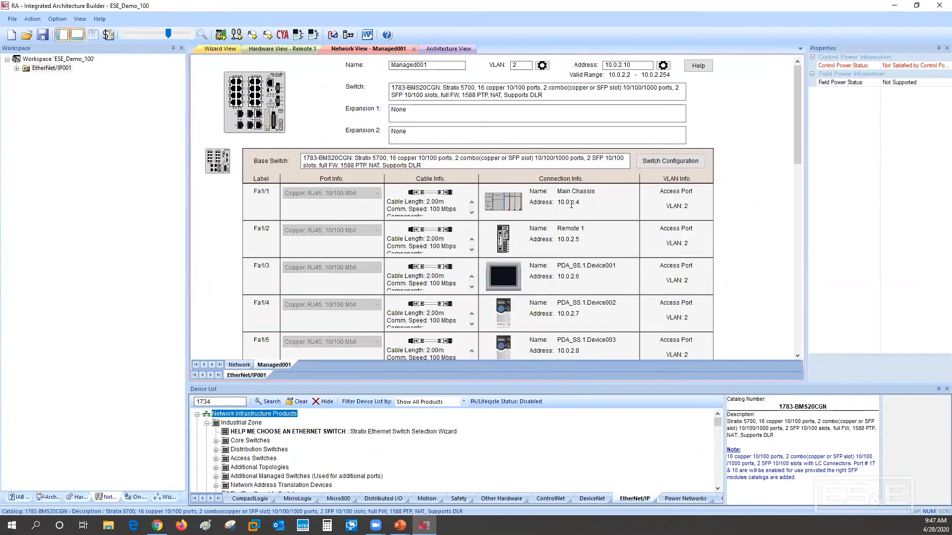
scroll(571, 204, "down", 3)
scroll(565, 202, "up", 3)
Return to the EtherNet/IP network layout and move Main Chassis slightly closer to PDA_SS.1.Device002
left_click(241, 366)
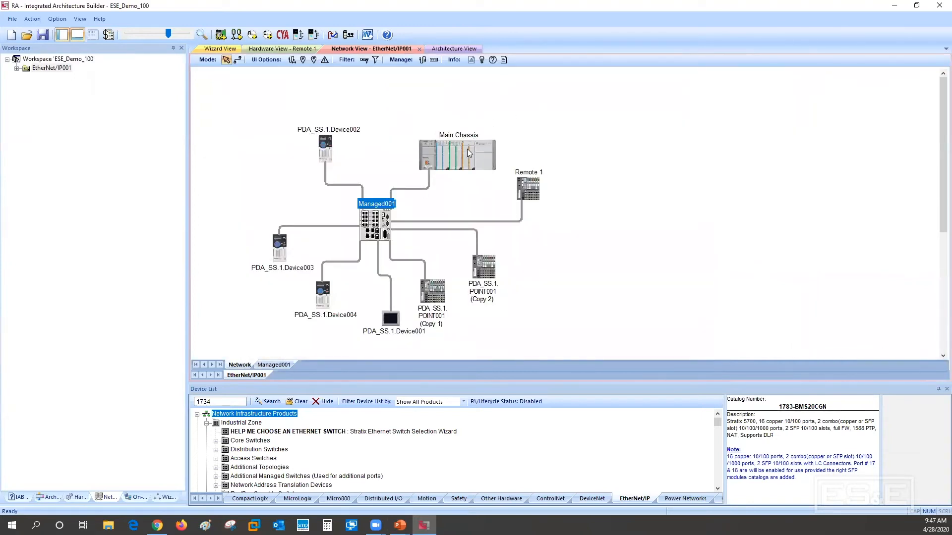
left_click_drag(467, 149, 443, 141)
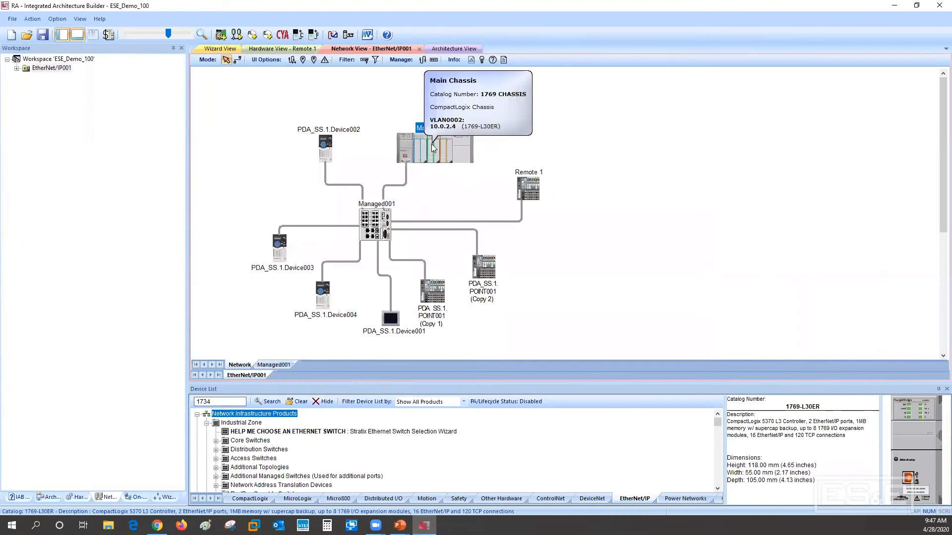
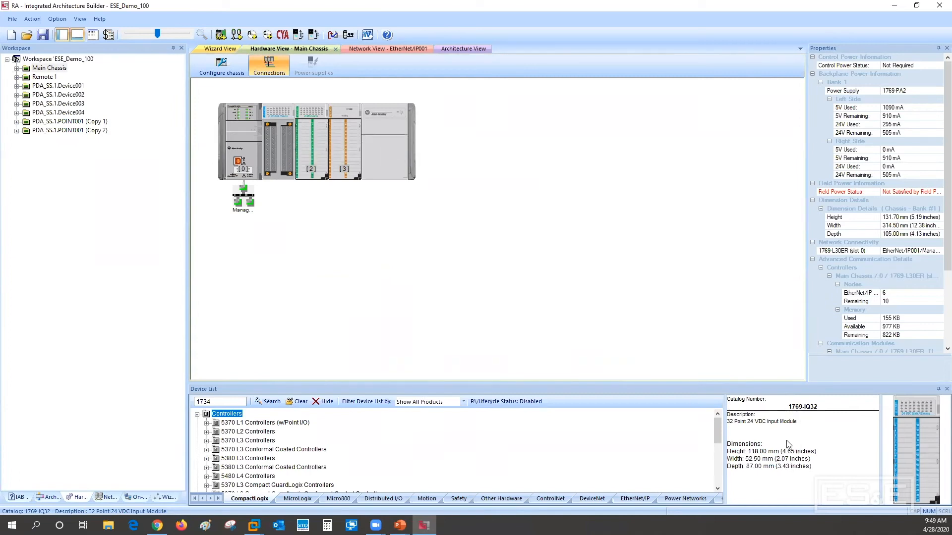
Add 3 module slots on the far side of the Main Chassis power supply and move the 1769-IF8 module into slot 6
left_click(307, 156)
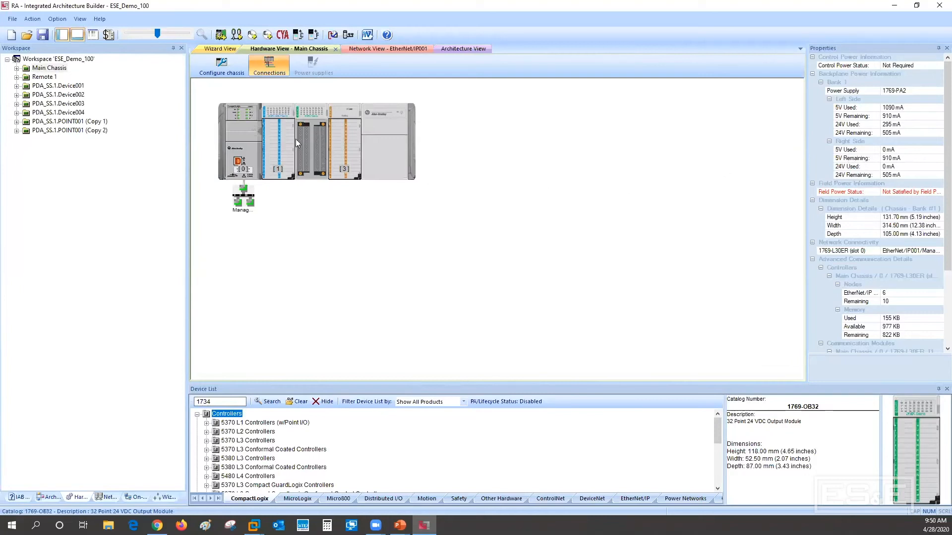
right_click(378, 136)
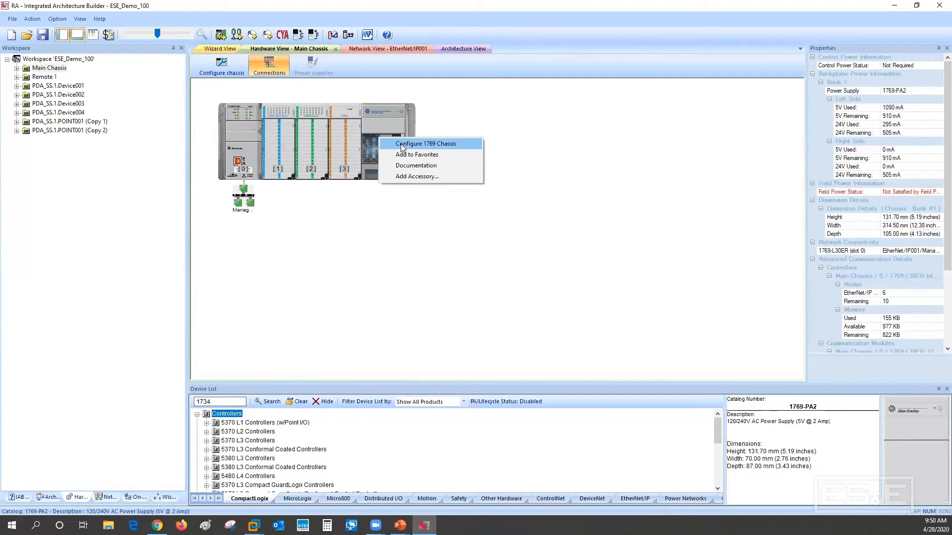
left_click(401, 147)
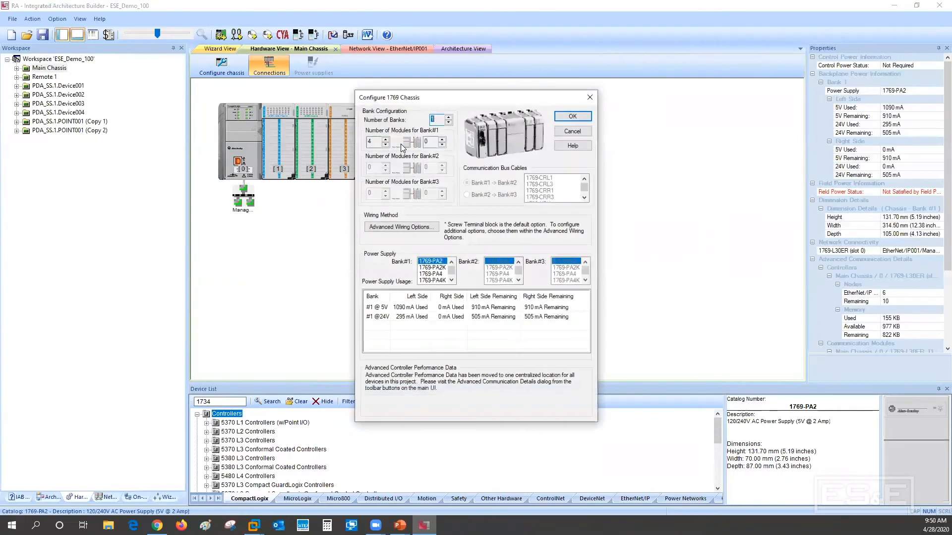
left_click_drag(457, 100, 628, 92)
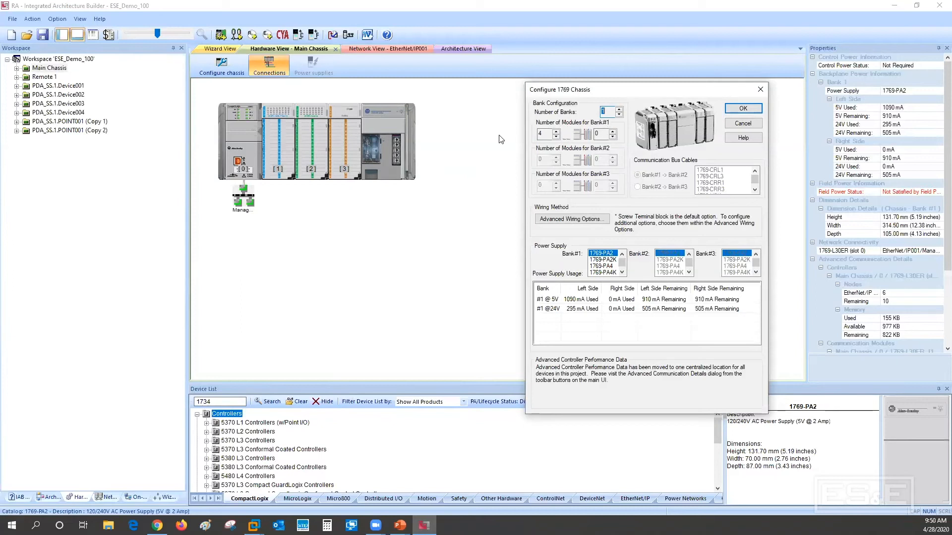
left_click(614, 131)
left_click(623, 263)
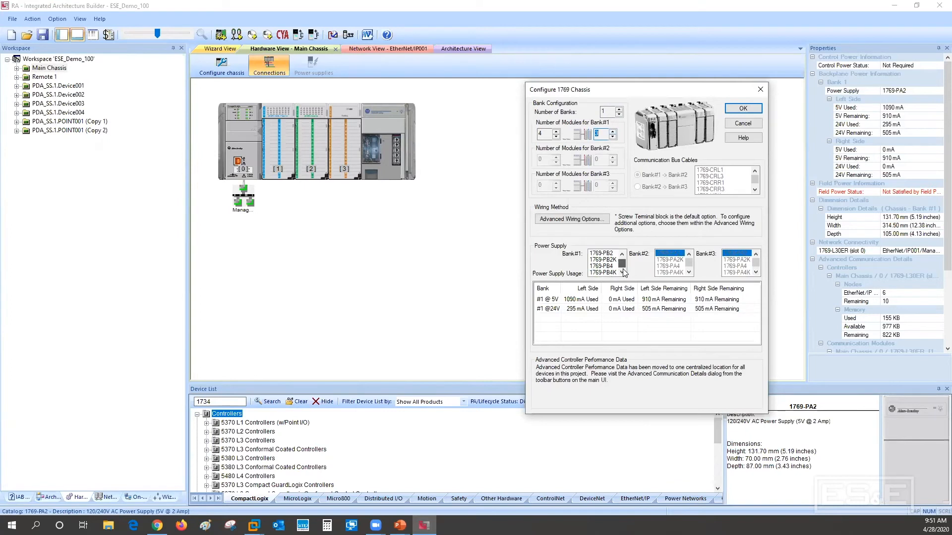
left_click(624, 259)
left_click(739, 109)
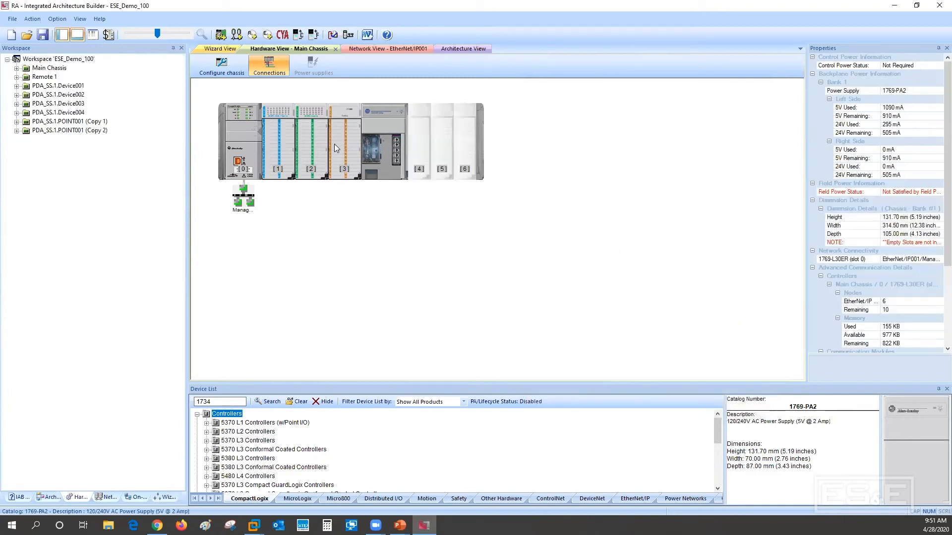
left_click_drag(337, 143, 467, 144)
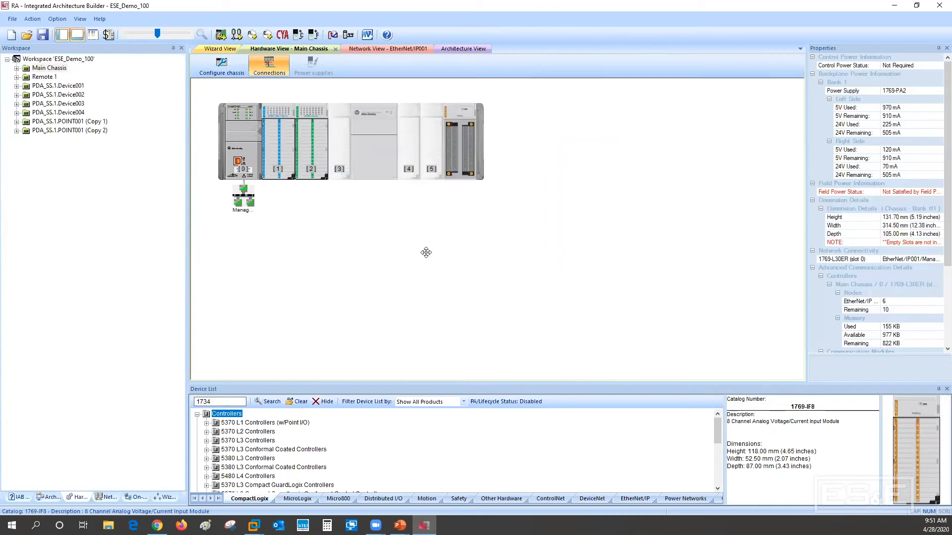
Remove the 1769-IQ32 input module and the 1769-OB32 output module from slots 1 and 2 of Main Chassis
left_click(283, 153)
right_click(283, 153)
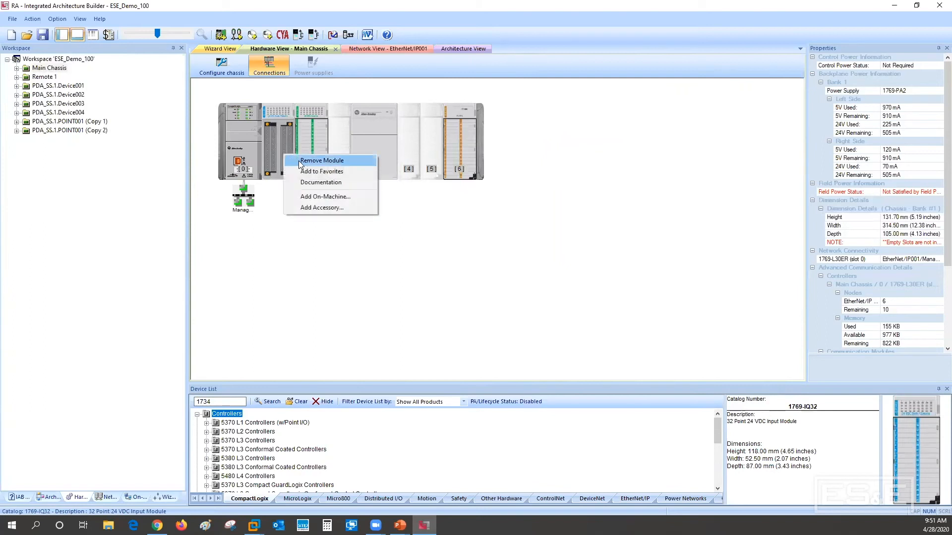
left_click(299, 160)
left_click(448, 285)
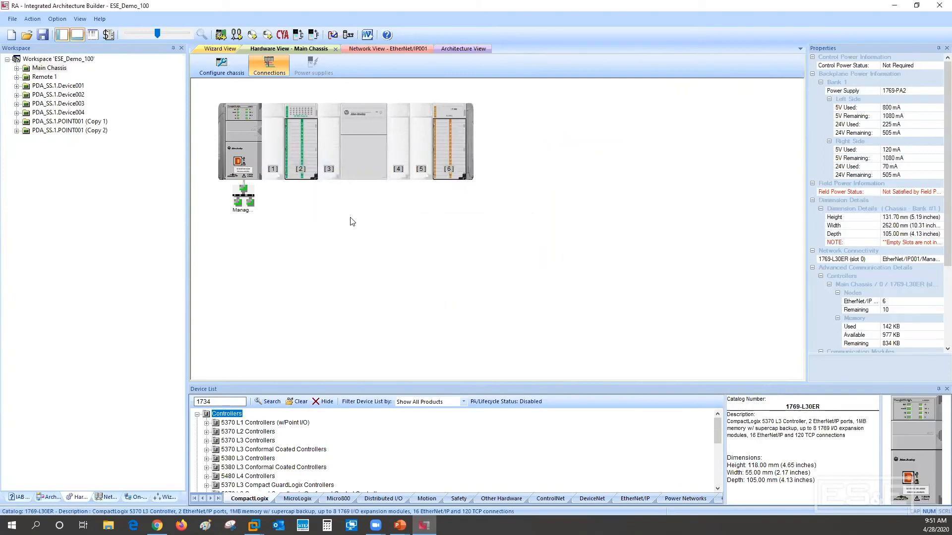
left_click(305, 146)
right_click(305, 147)
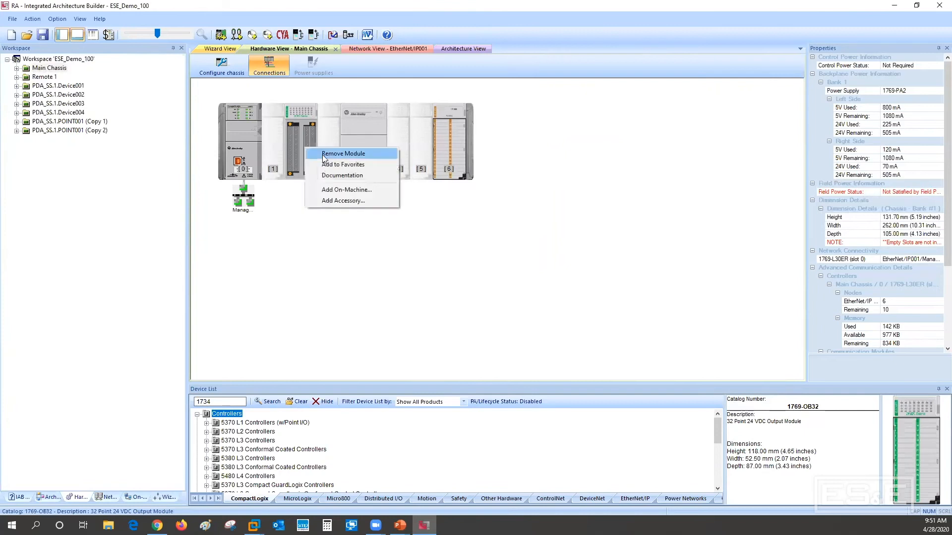
left_click(324, 154)
left_click(436, 285)
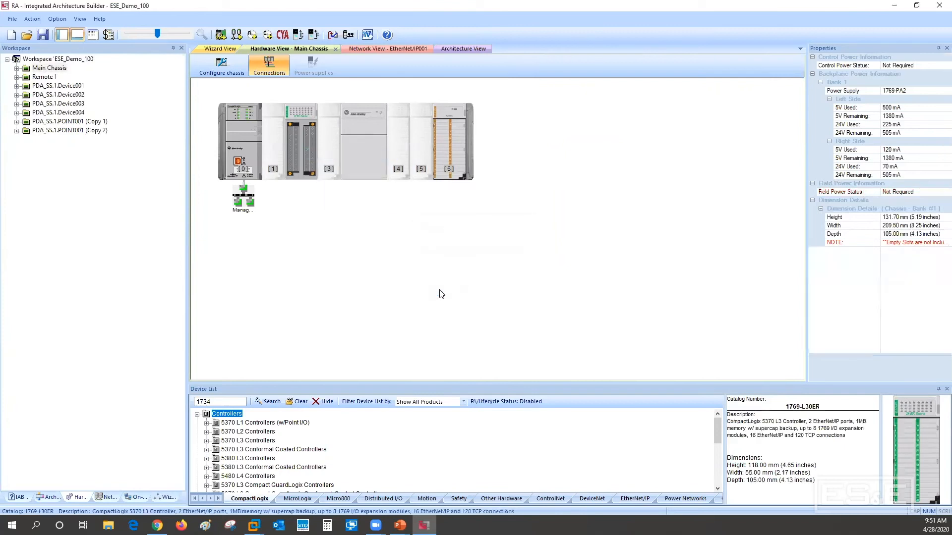
Search the device list for 1769-iq16 and fill slots 1, 2 and 3 with 1769-IQ16 input modules
double_click(226, 401)
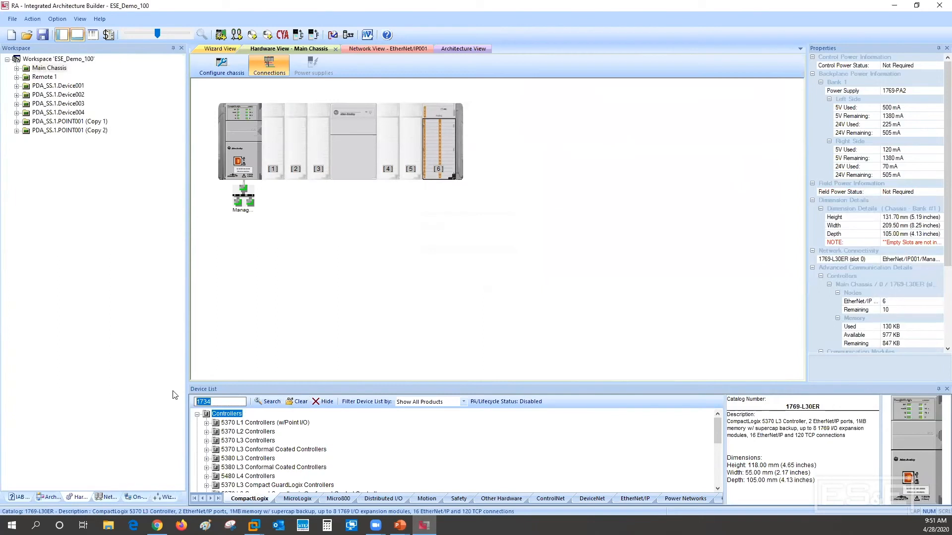
type("1769-iq16")
key("Return")
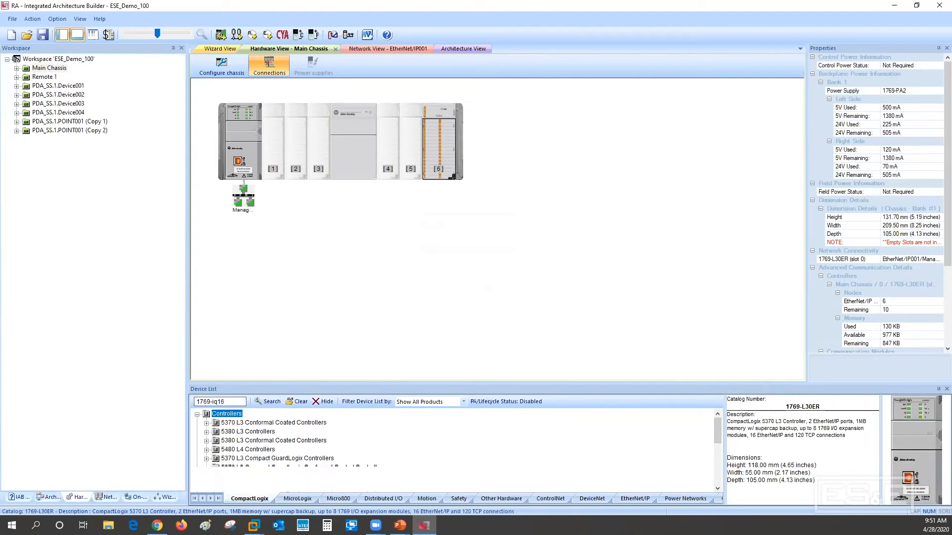
left_click_drag(250, 432, 268, 135)
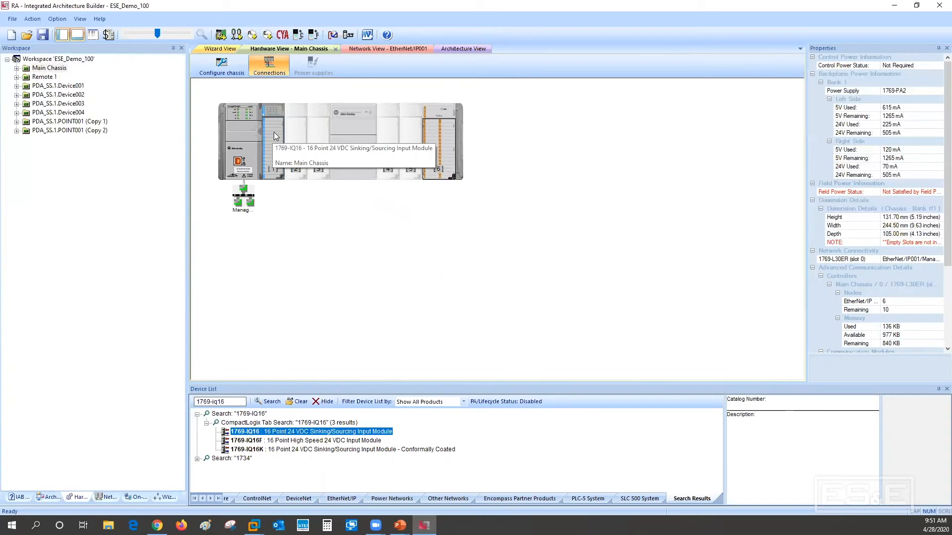
left_click(274, 132)
left_click_drag(274, 133, 318, 123)
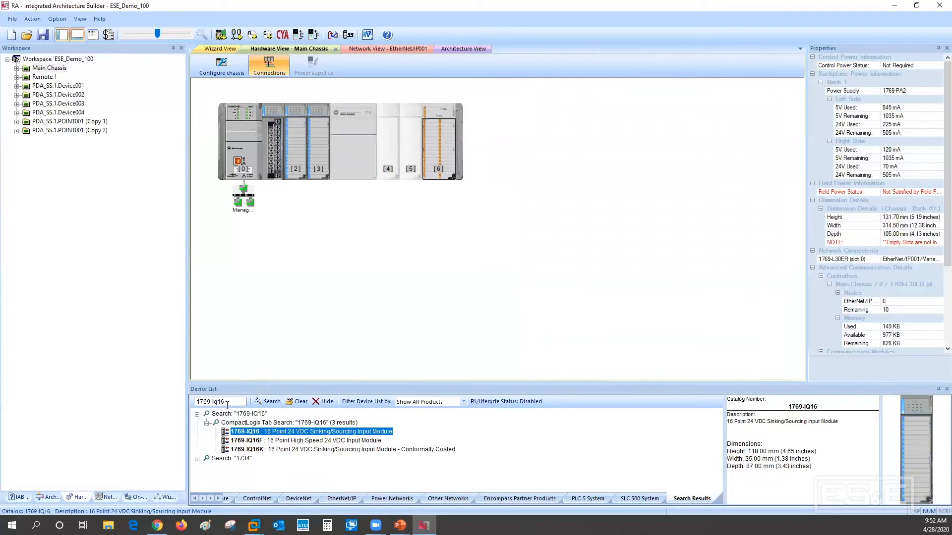
Search the device list for 1769-ob16 and fill slots 4 and 5 with 1769-OB16 output modules
left_click_drag(219, 403, 212, 402)
type("ob16")
key("Return")
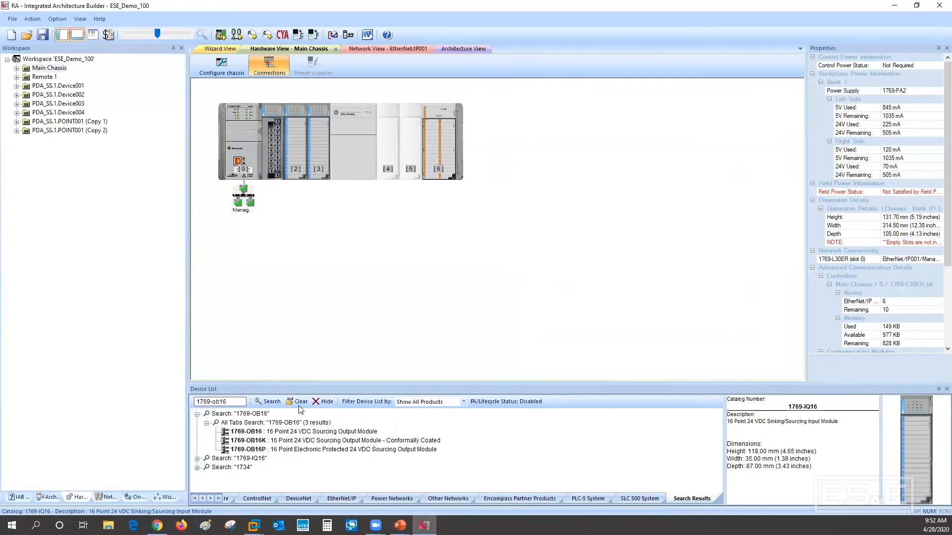
left_click_drag(250, 432, 389, 136)
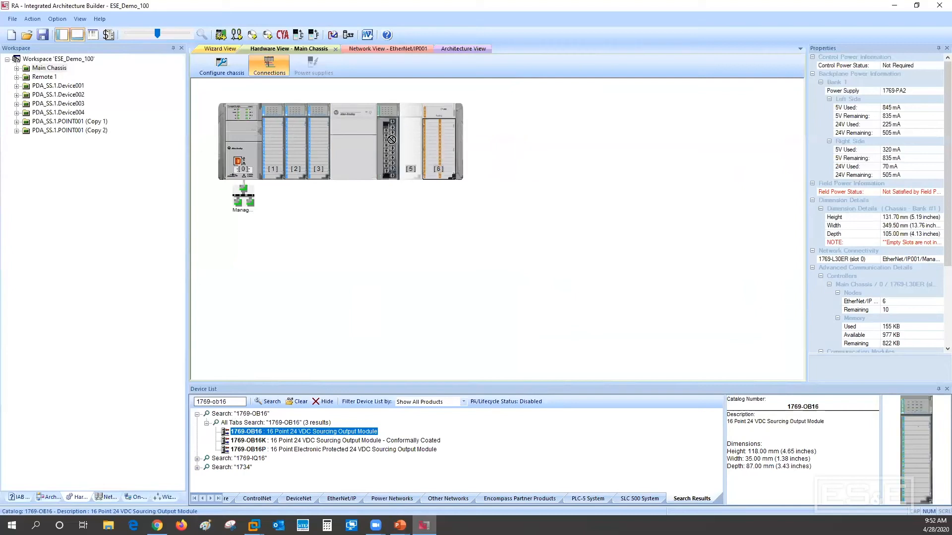
left_click_drag(391, 139, 411, 129)
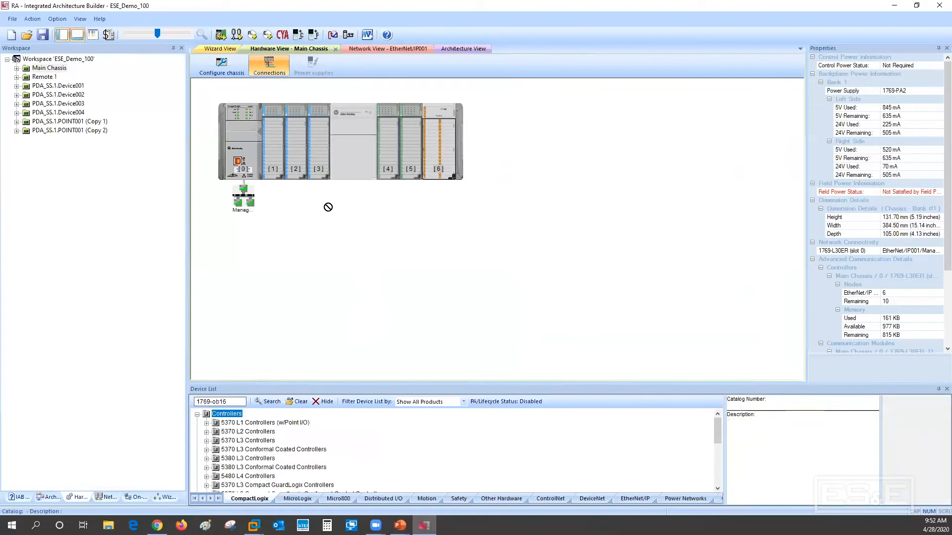
Start an On-Machine layout for the 1769-IQ16 module in slot 1 with the Wiring Systems Module wiring type
left_click_drag(300, 207, 272, 130)
right_click(273, 131)
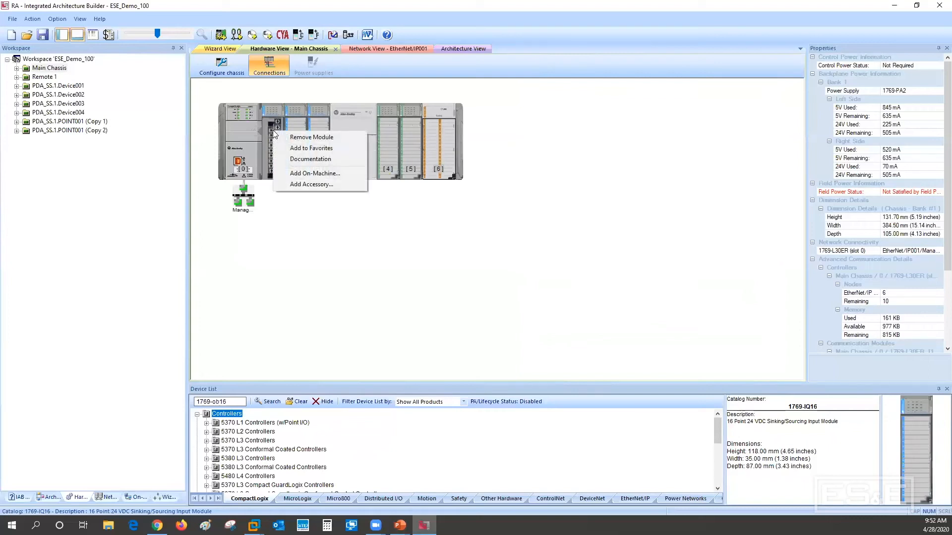
left_click(324, 173)
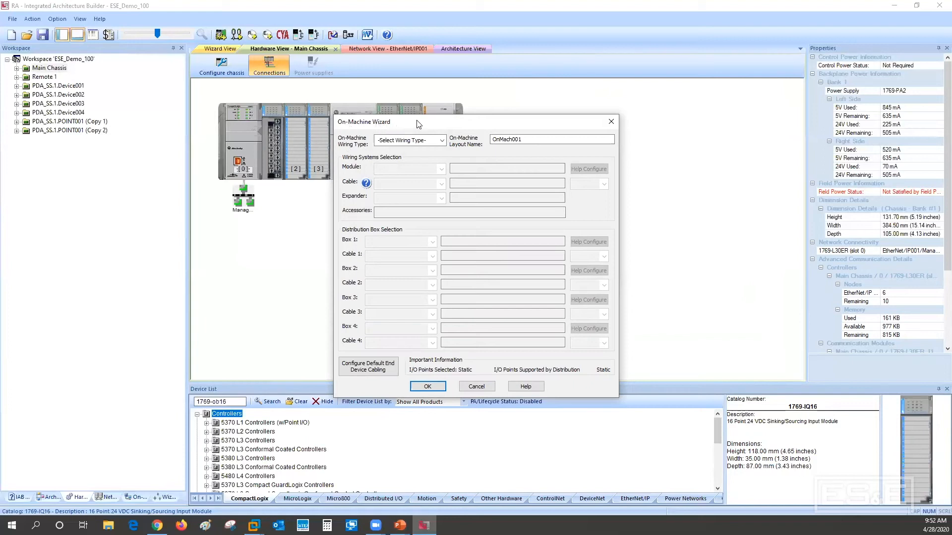
left_click(441, 140)
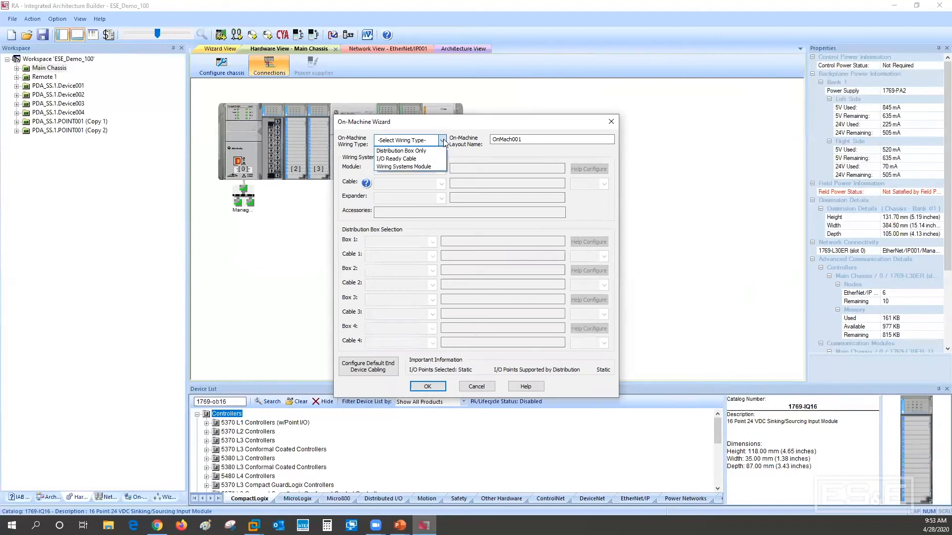
left_click(415, 166)
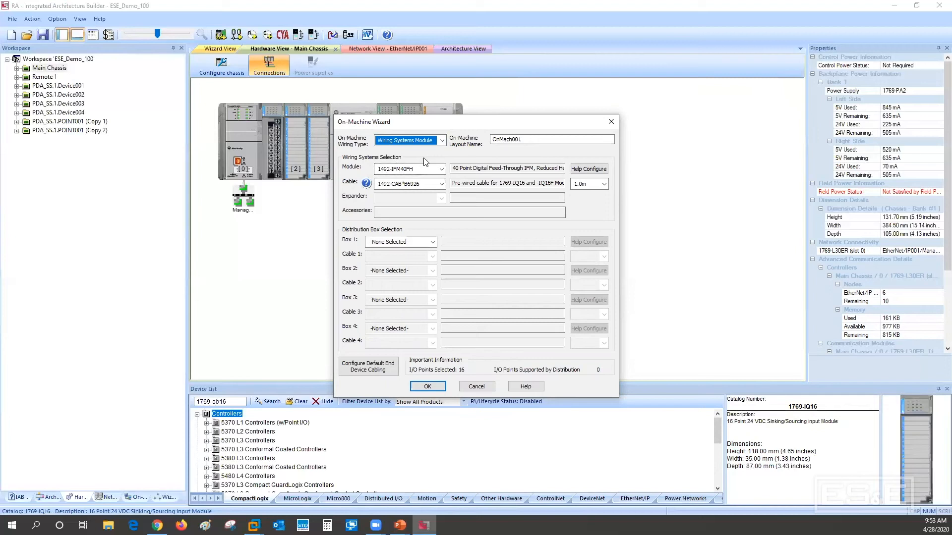
Filter the advanced wiring systems options to the Fixed terminal block type and check the available styles and features
left_click(590, 169)
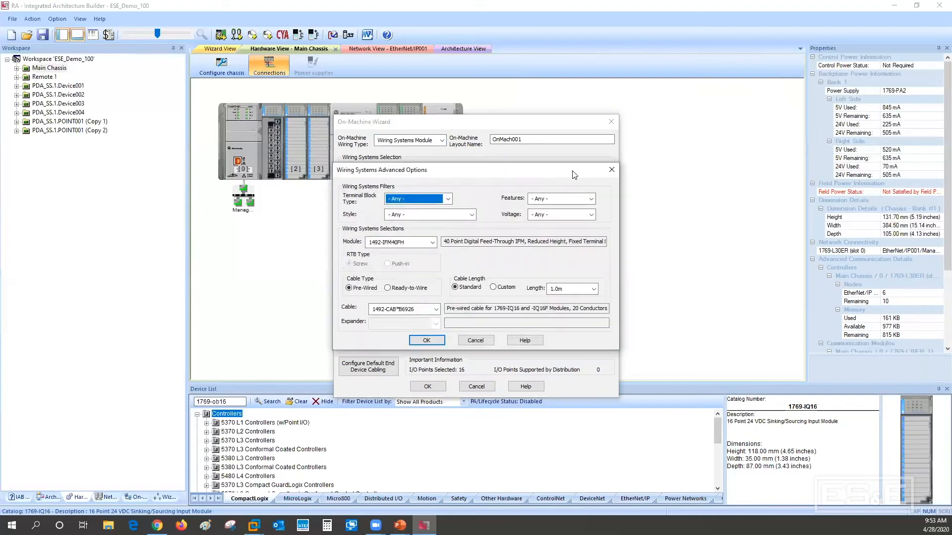
left_click(445, 199)
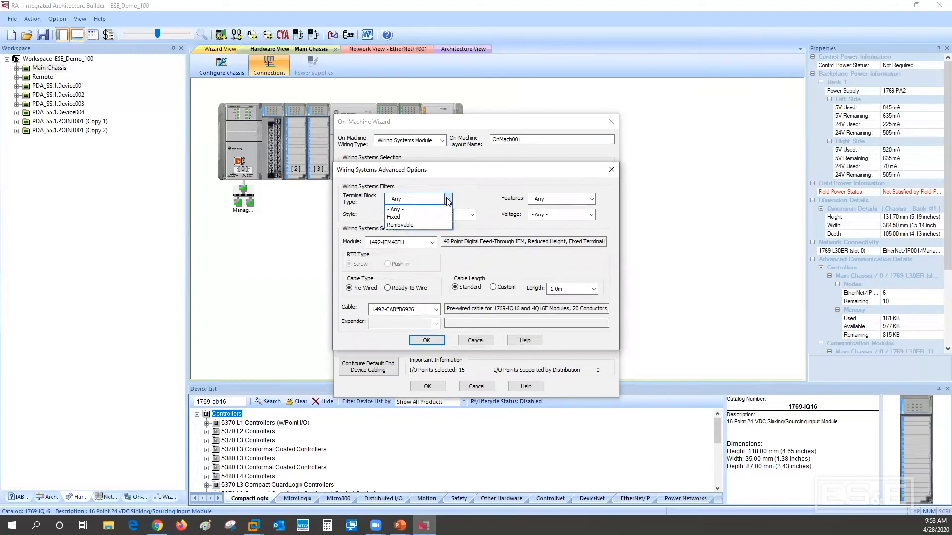
left_click(428, 218)
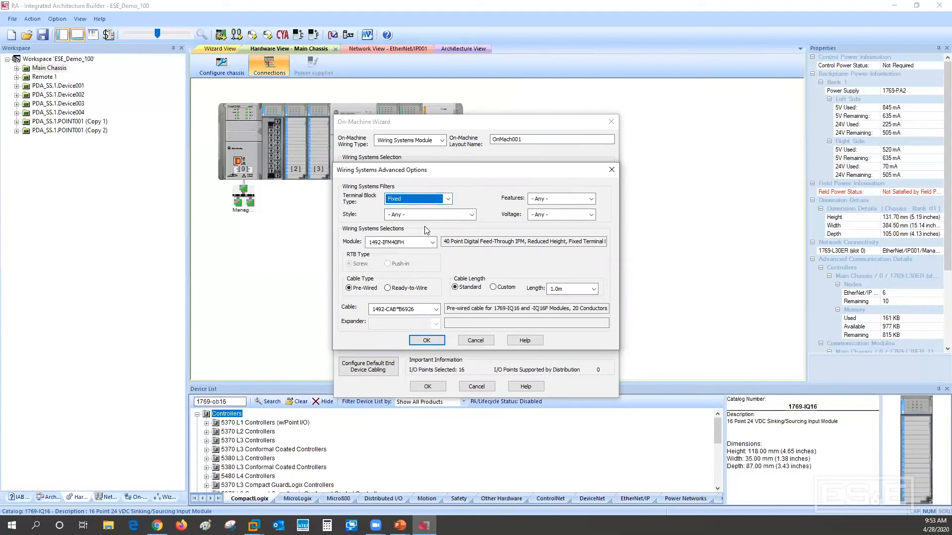
left_click(472, 214)
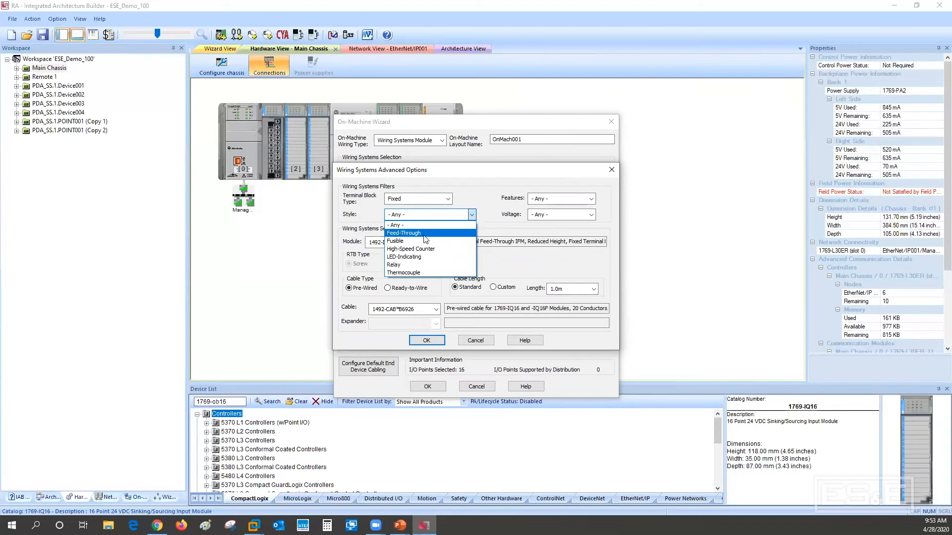
left_click(468, 201)
left_click(591, 198)
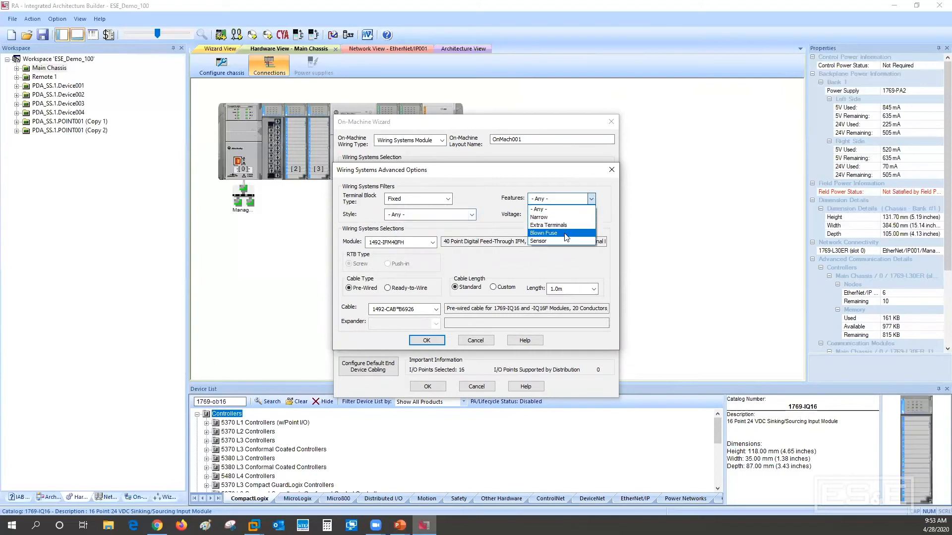
left_click(509, 225)
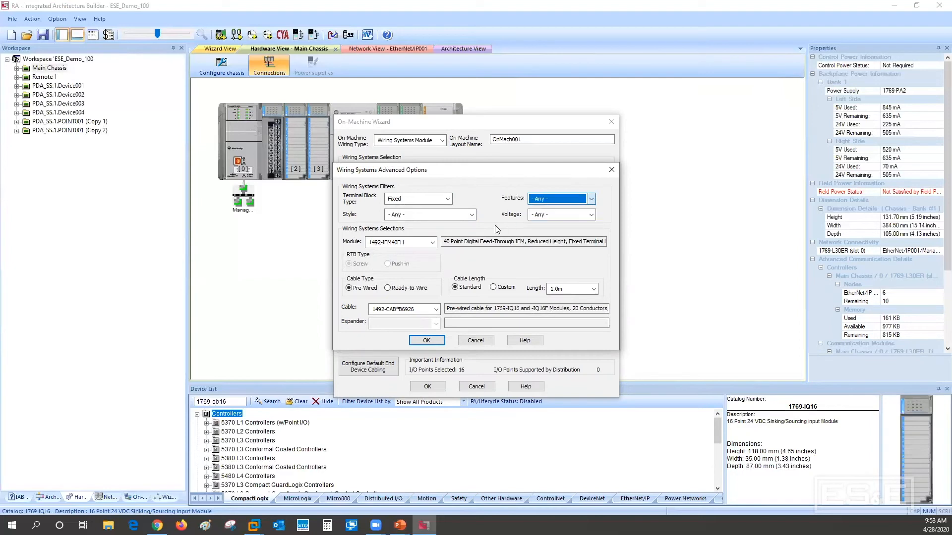
Choose the 1492-IFM20F wiring module with a 2.5m pre-wired cable and complete the OnMach001 layout
left_click(404, 242)
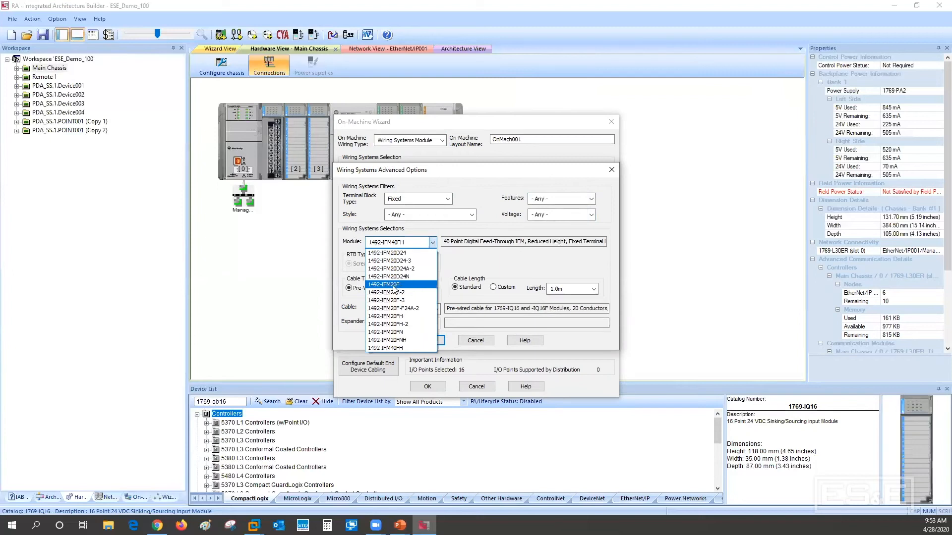
left_click(394, 285)
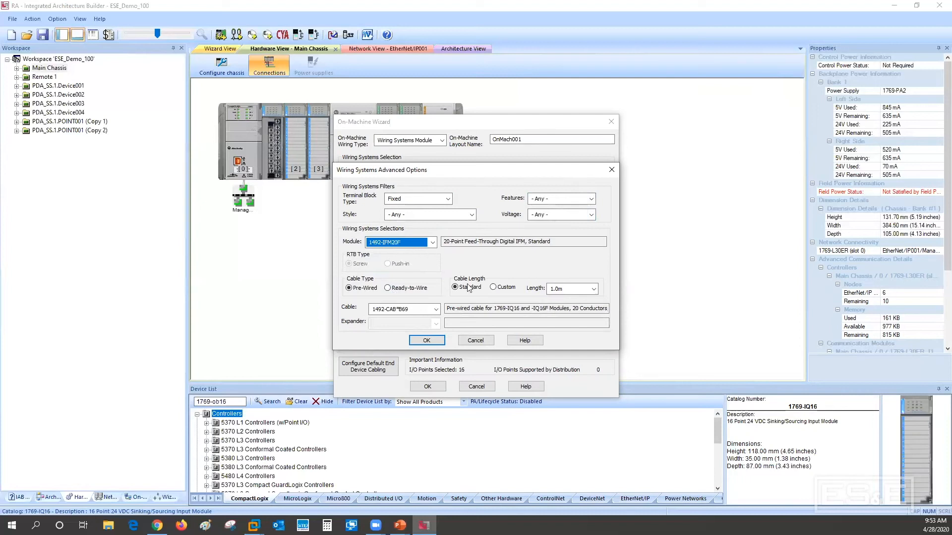
left_click(594, 290)
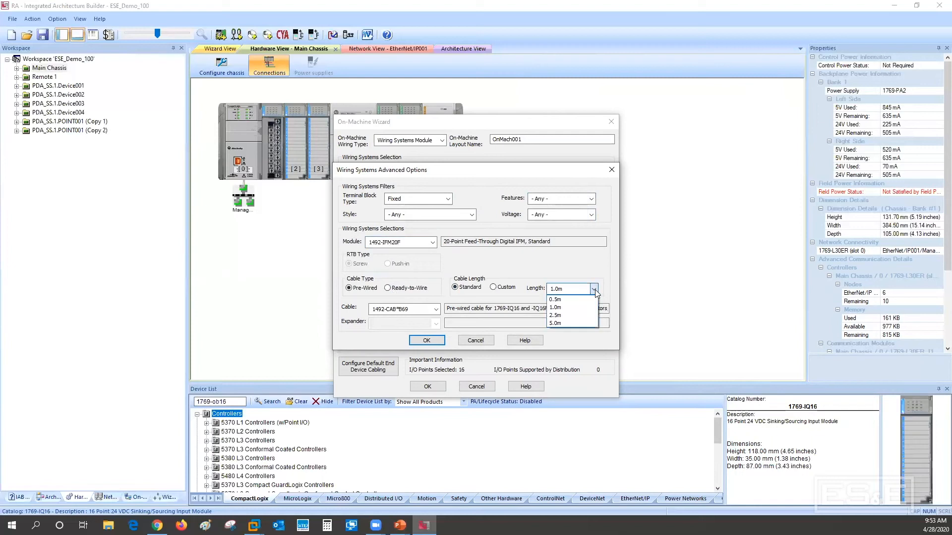
left_click(572, 316)
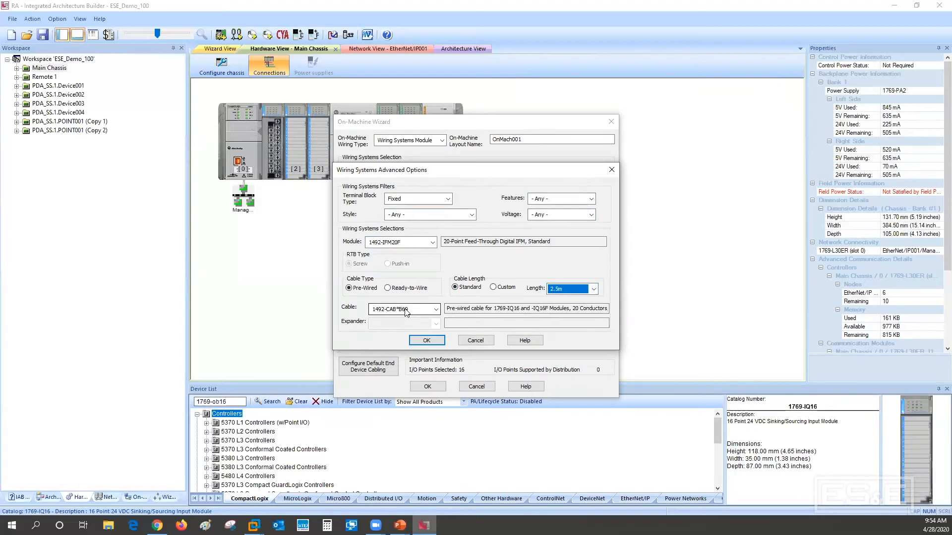
left_click(426, 340)
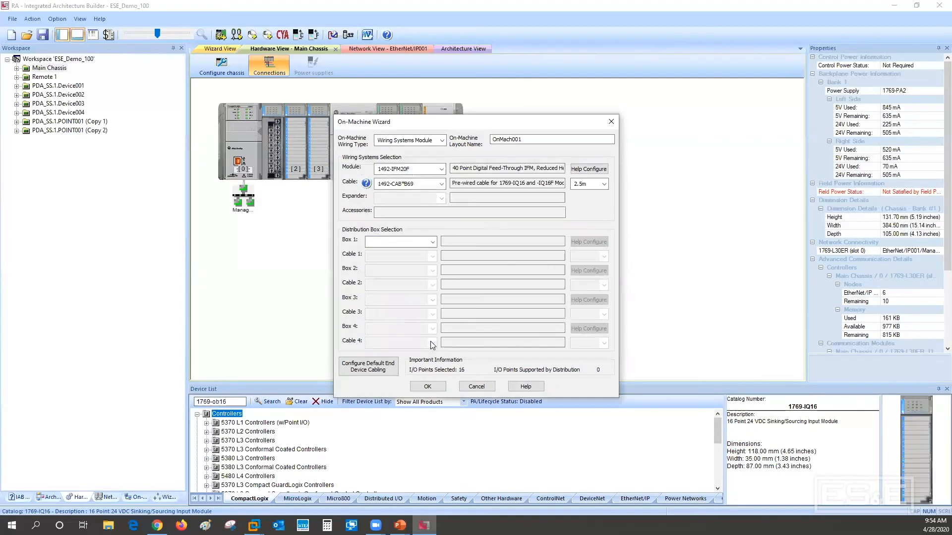
left_click(427, 387)
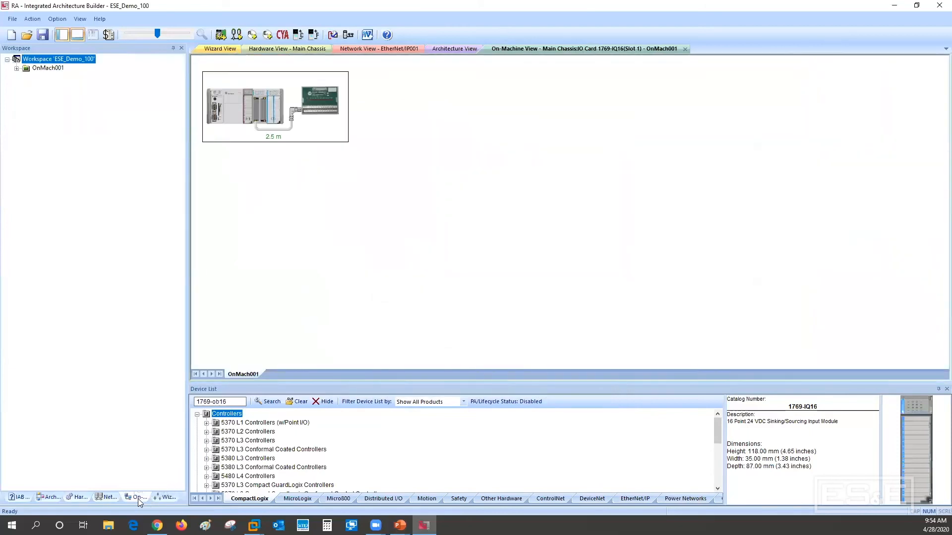
Review the OnMach001 wiring configuration without changes and expand its workspace hierarchy down to the cable
left_click(297, 99)
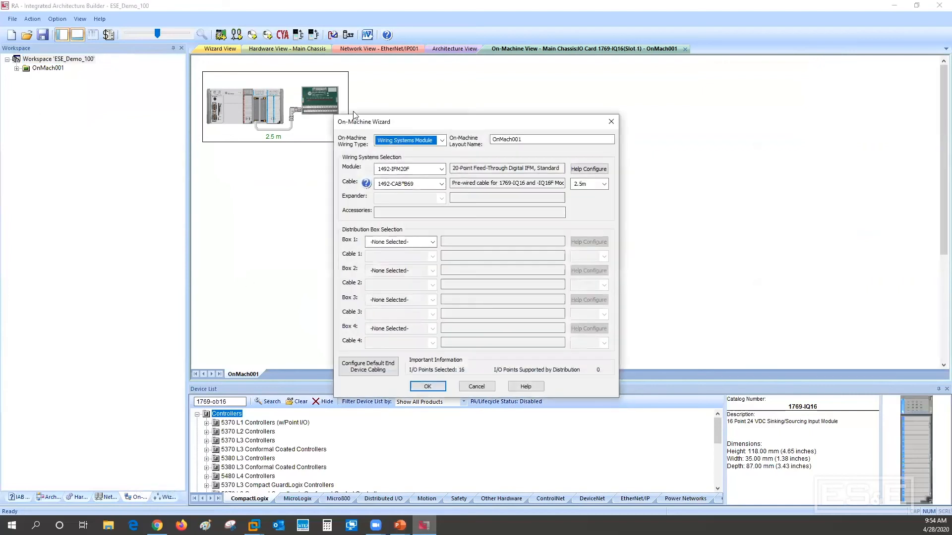
left_click(477, 386)
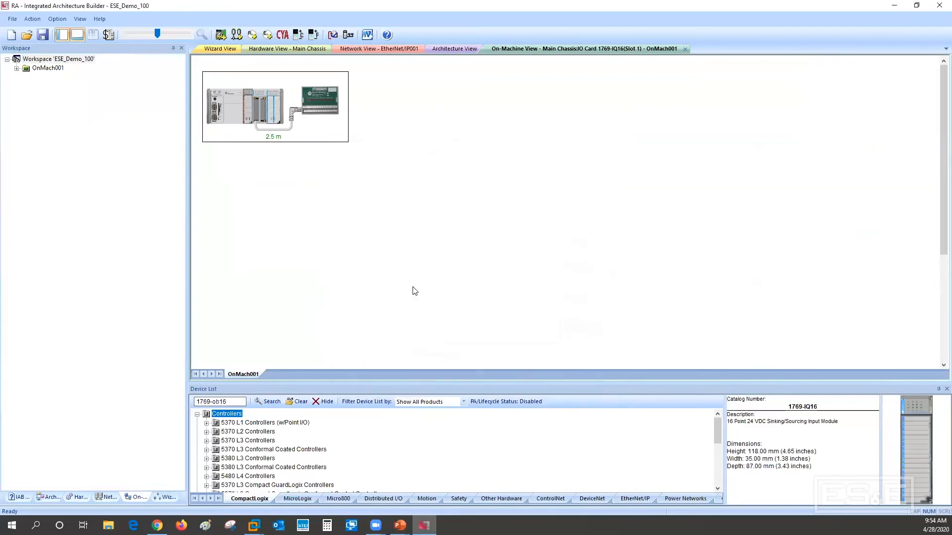
left_click(16, 68)
left_click(26, 77)
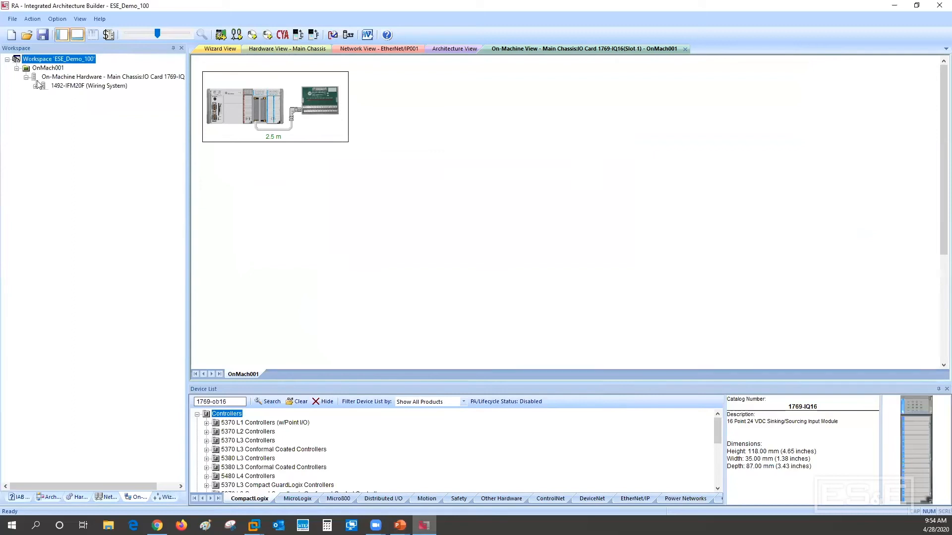
left_click(35, 86)
left_click(100, 87)
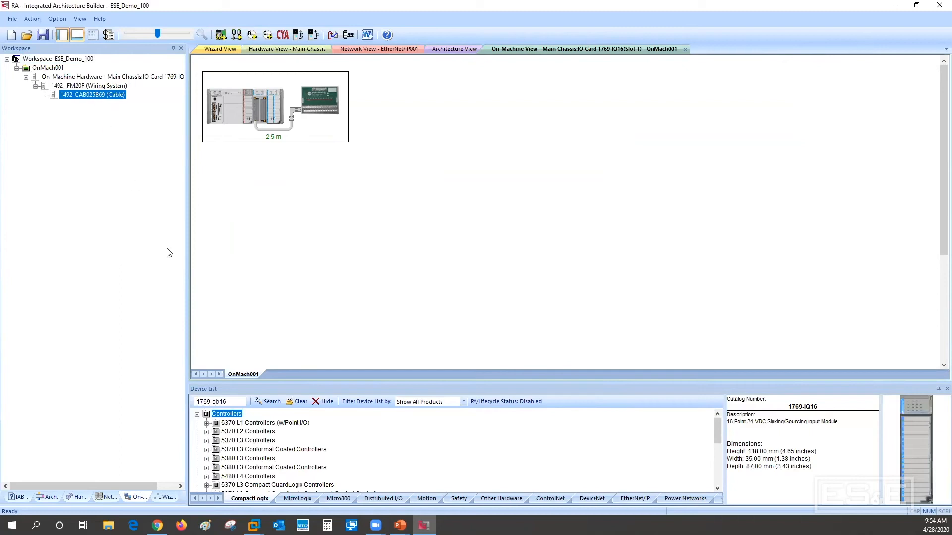
Copy the slot 1 On-Machine solution in the Main Chassis to the 1769-IQ16 modules in slots 2 and 3
left_click(79, 497)
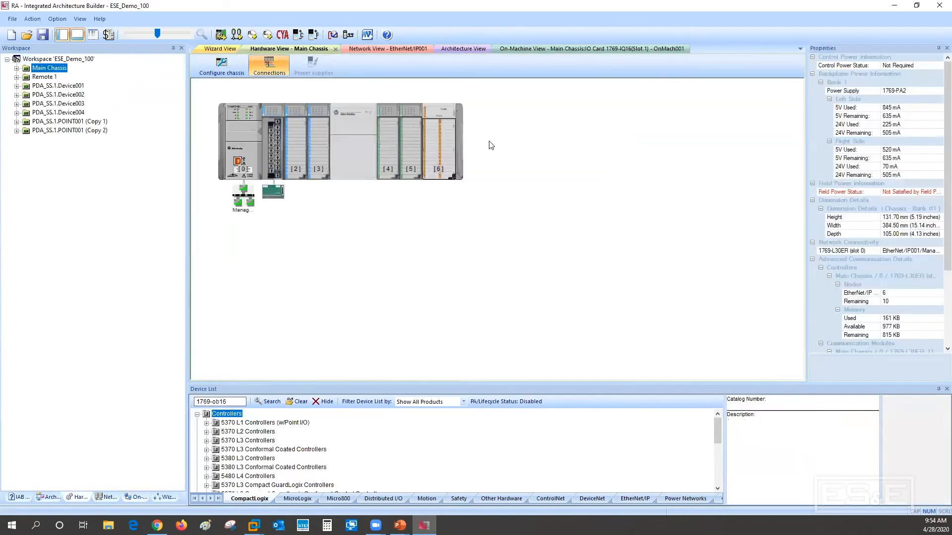
right_click(271, 194)
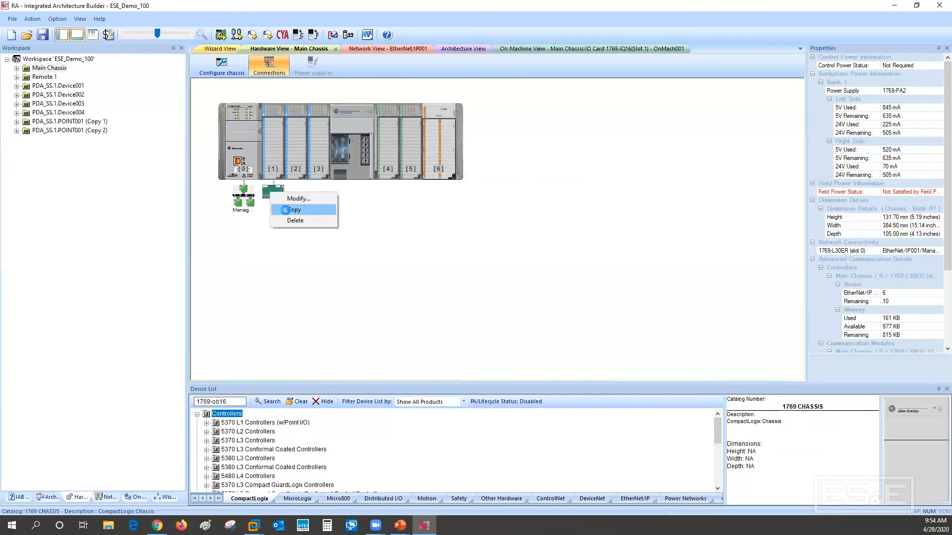
left_click(286, 210)
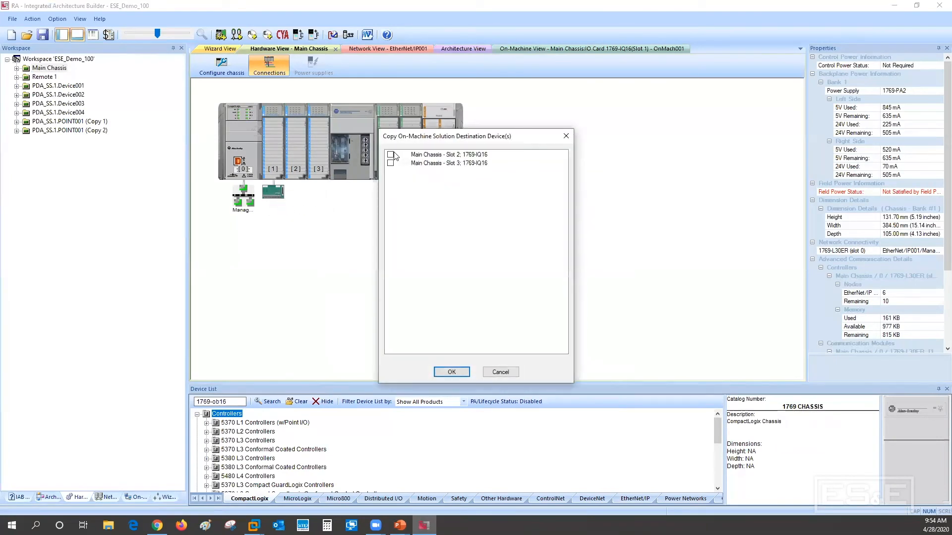
left_click(391, 154)
left_click(391, 163)
left_click(450, 372)
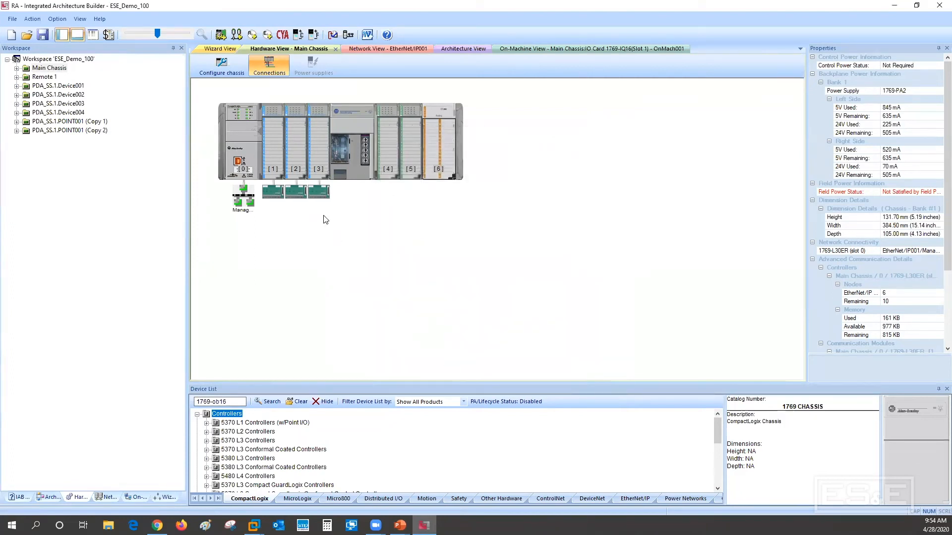
Start an On-Machine layout for the 1769-OB16 module in slot 4 with the Wiring Systems Module wiring type
right_click(386, 170)
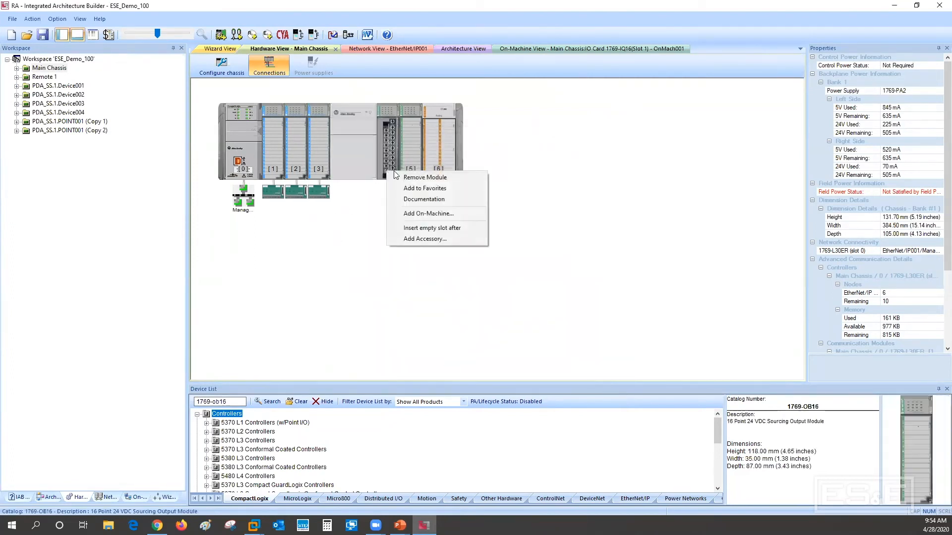
left_click(407, 213)
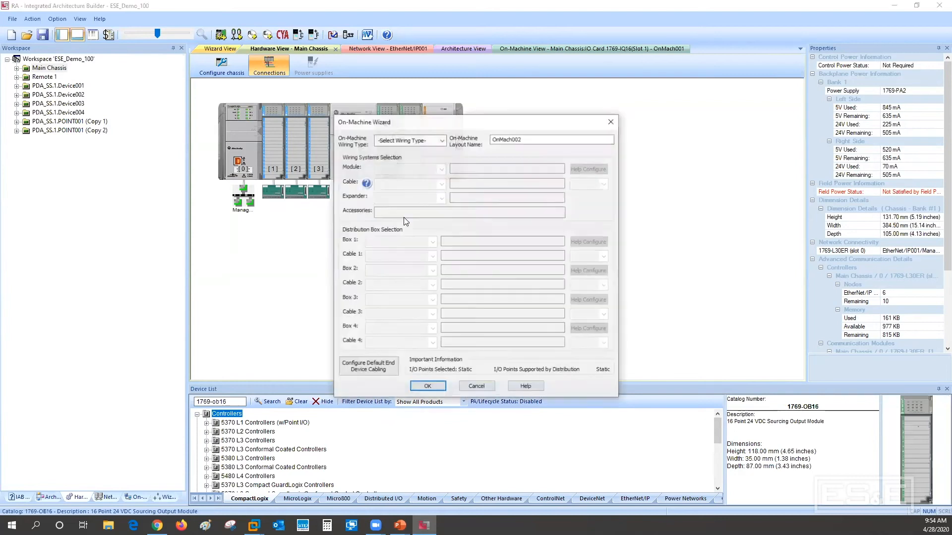
left_click(442, 141)
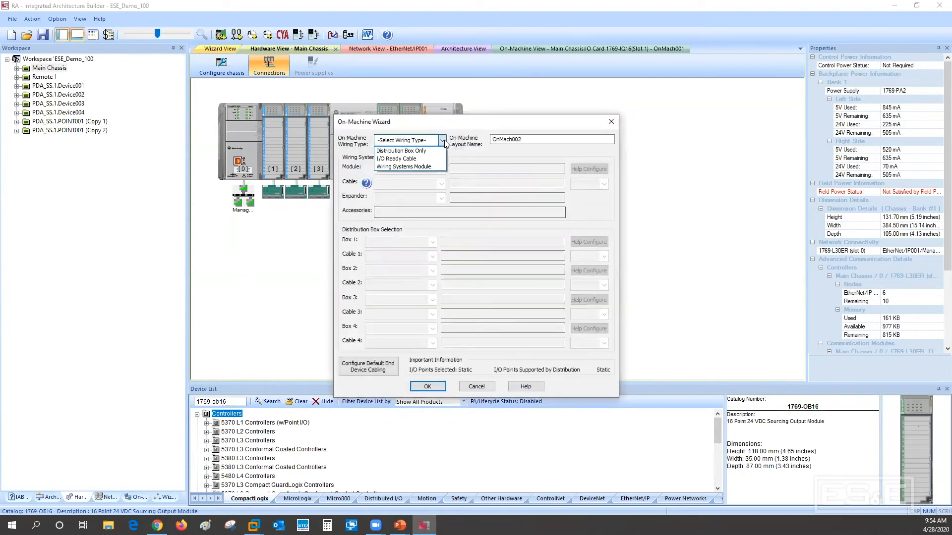
left_click(421, 166)
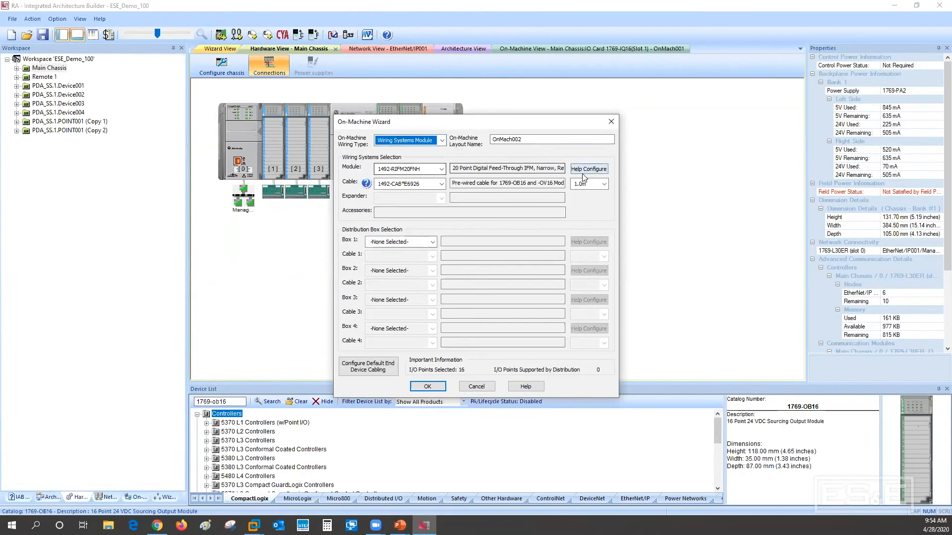
Filter the advanced wiring systems options to the Fusible style, Blown Fuse feature and 24V DC voltage, selecting the 1492-IFM20F-F24-2 module
left_click(440, 169)
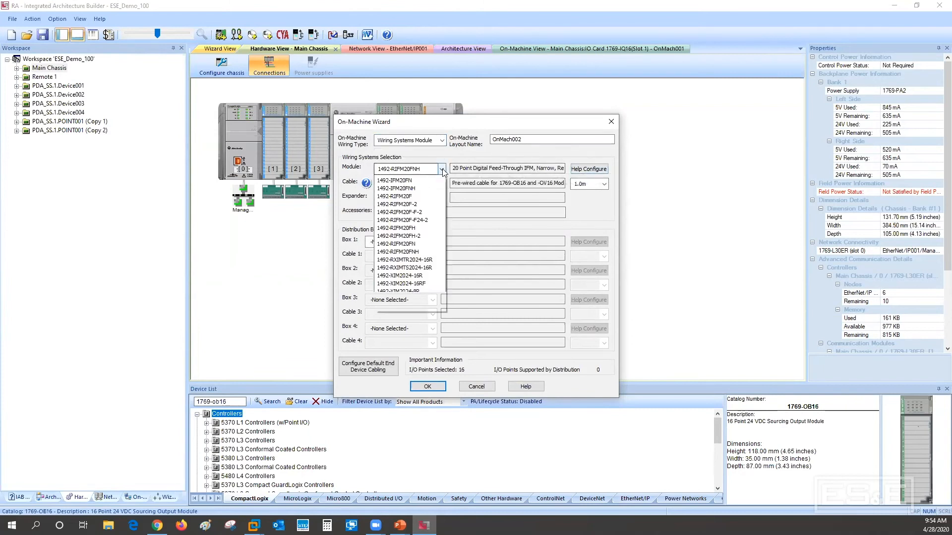
left_click(582, 171)
left_click(581, 168)
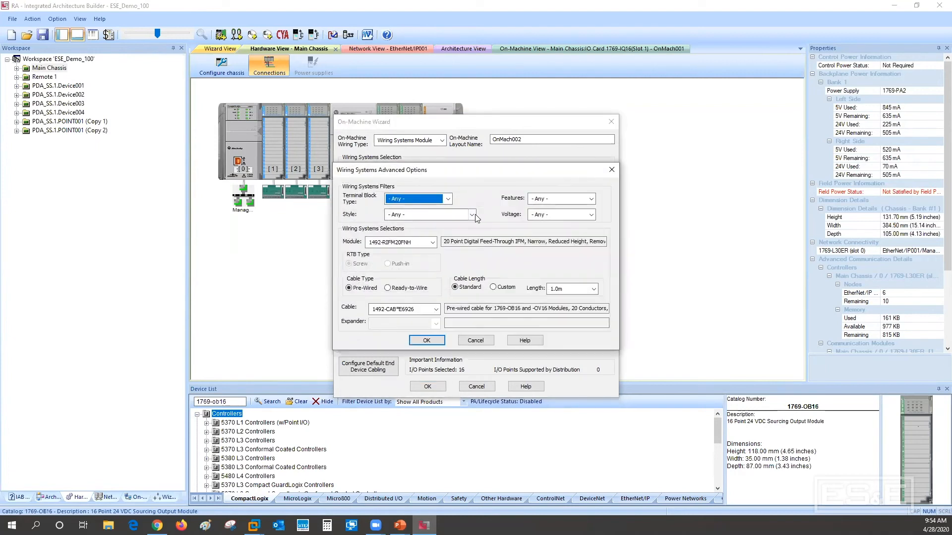
left_click(472, 216)
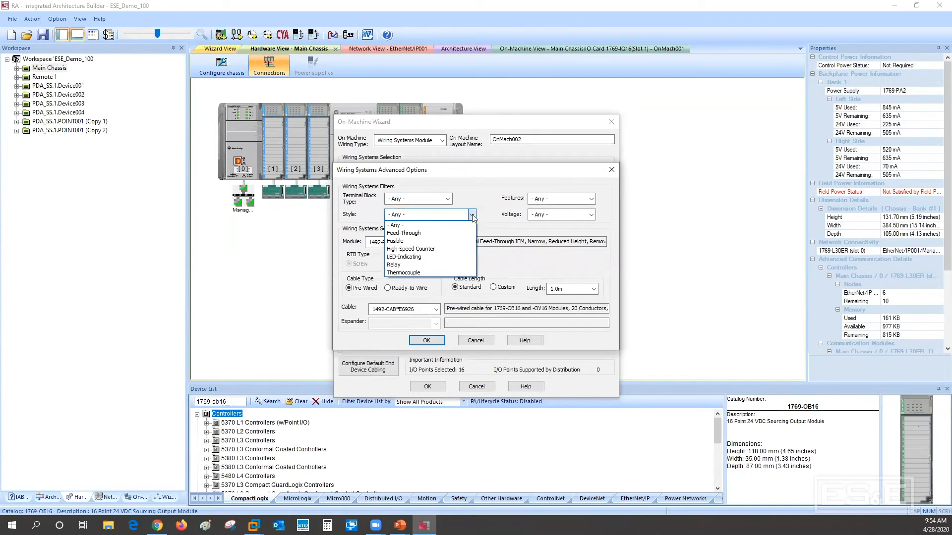
left_click(427, 243)
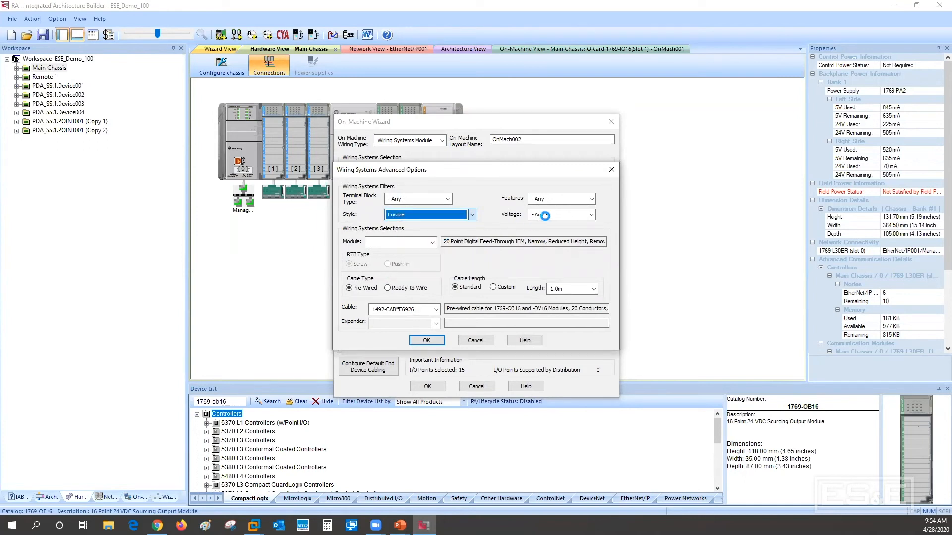
left_click(591, 199)
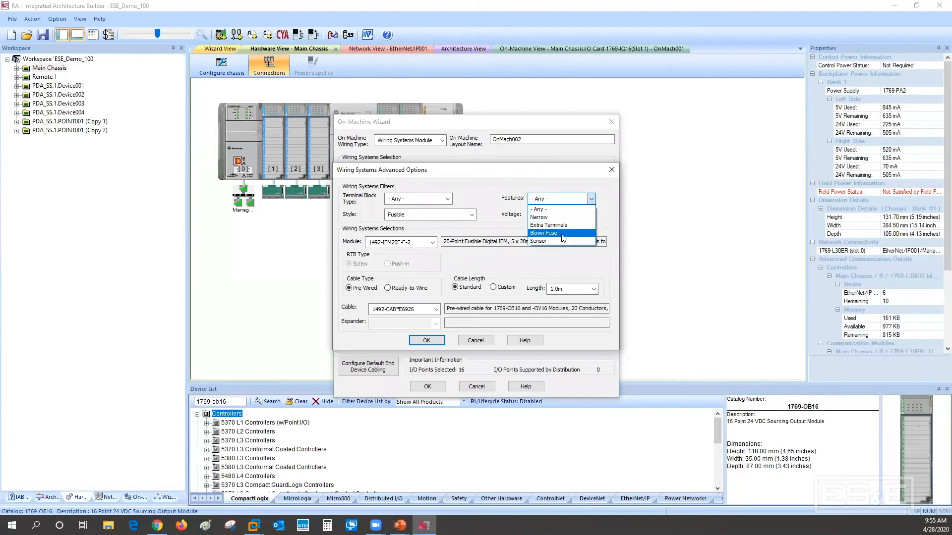
left_click(562, 234)
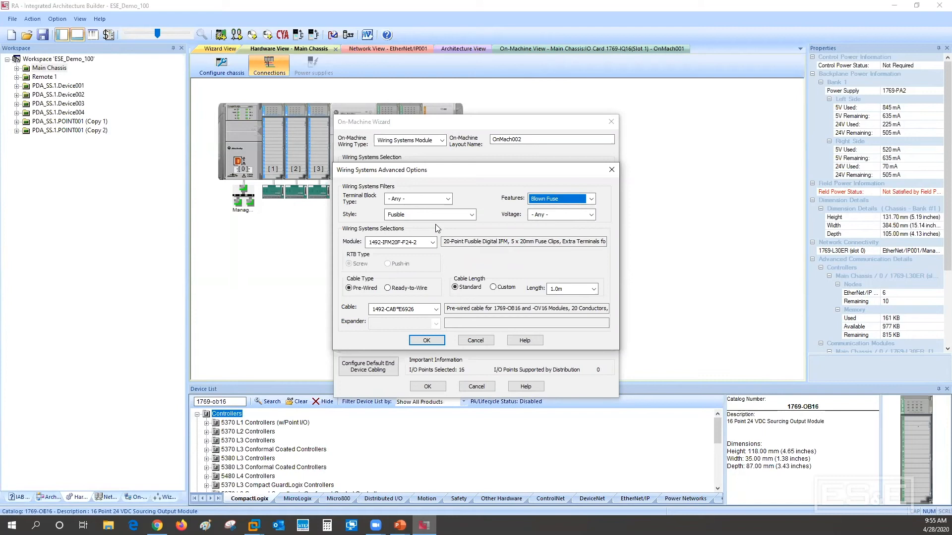
left_click(590, 214)
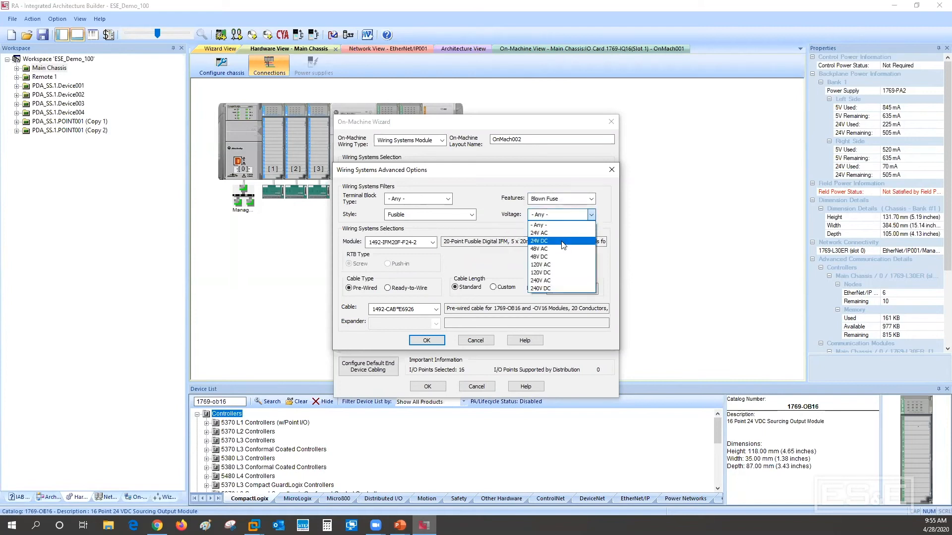
left_click(563, 241)
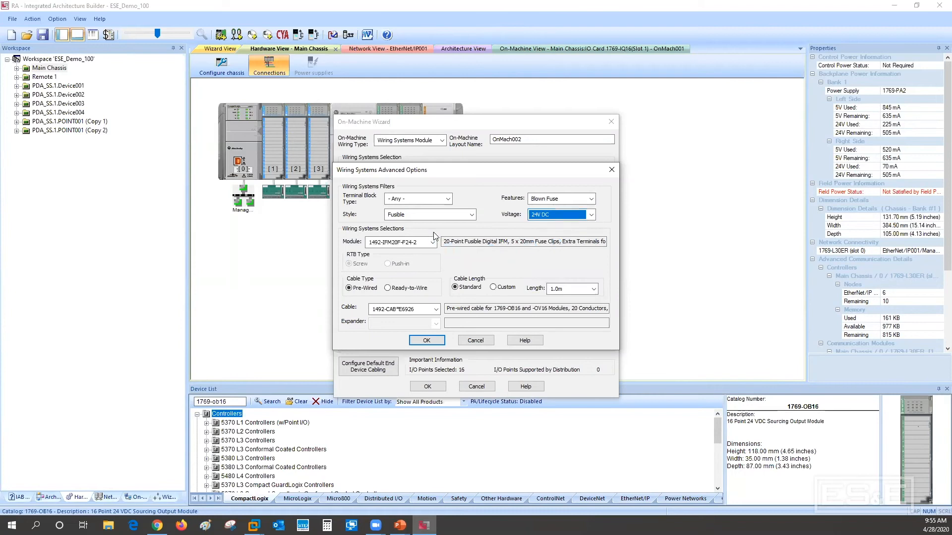
Set the pre-wired cable length to 2.5m and complete the OnMach002 layout
left_click(598, 292)
left_click(565, 313)
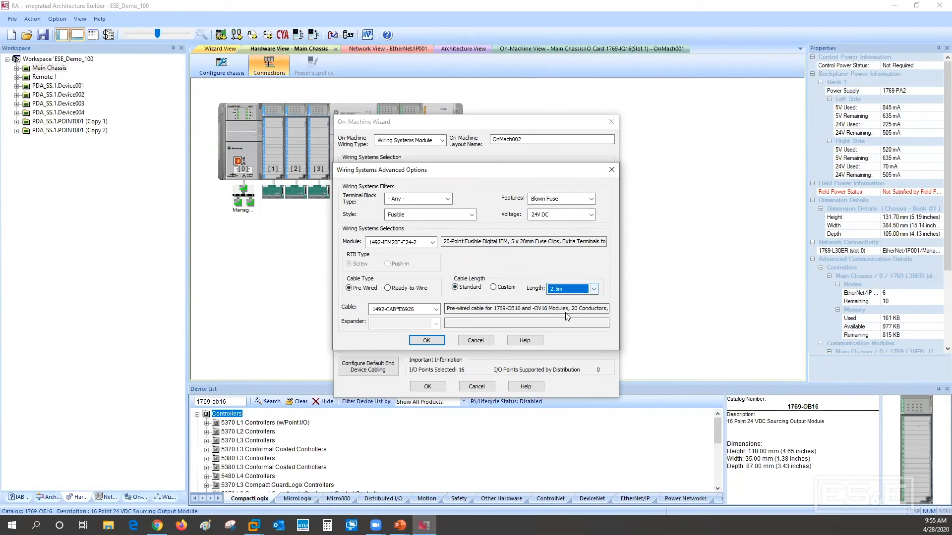
left_click(427, 341)
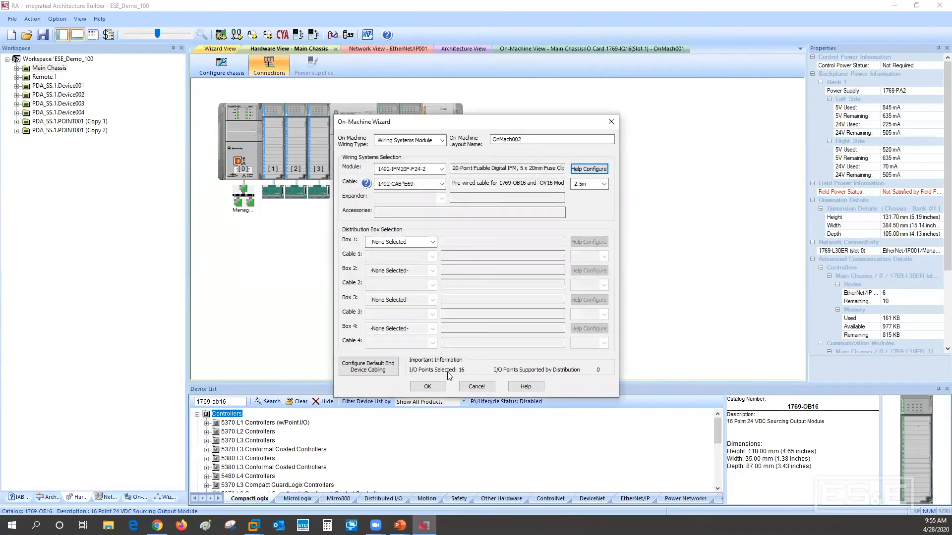
left_click(433, 392)
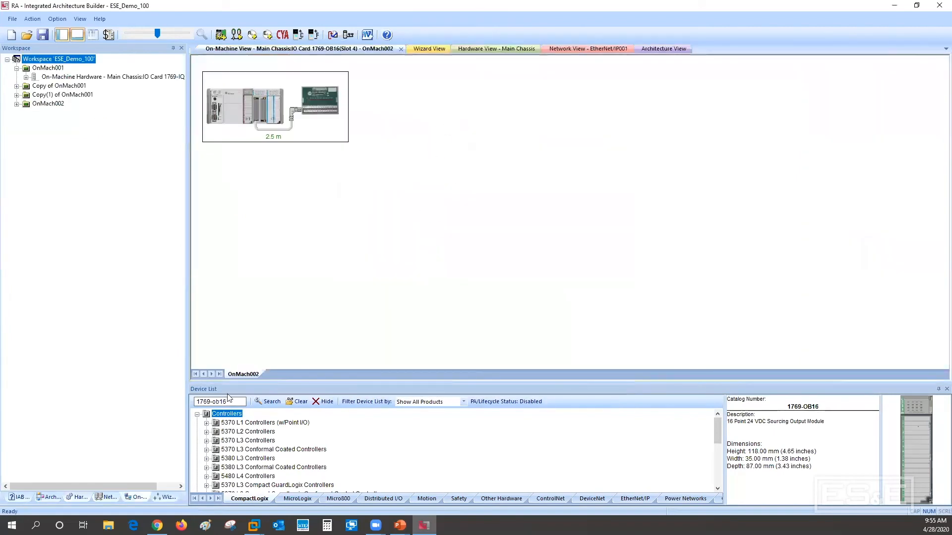
Copy the slot 4 On-Machine solution in the Main Chassis to the 1769-OB16 module in slot 5
left_click(82, 497)
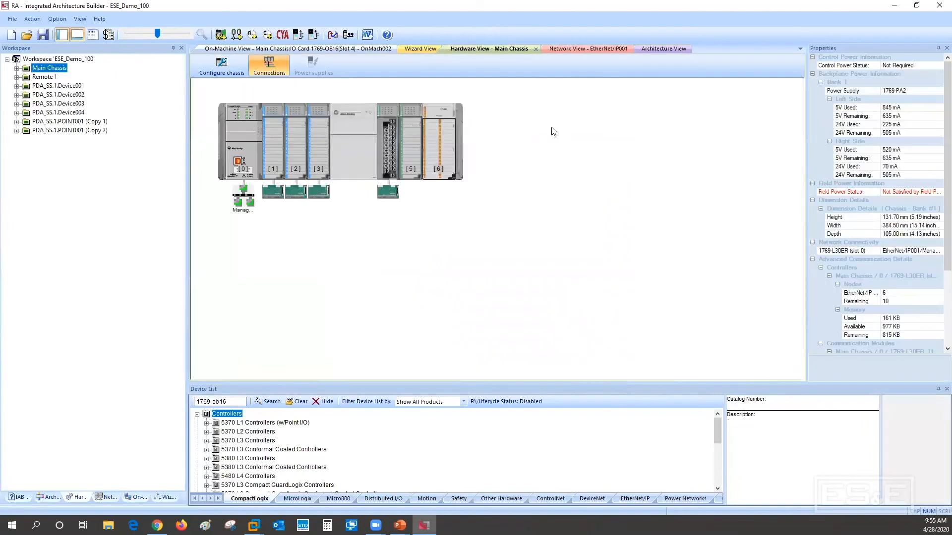
right_click(389, 192)
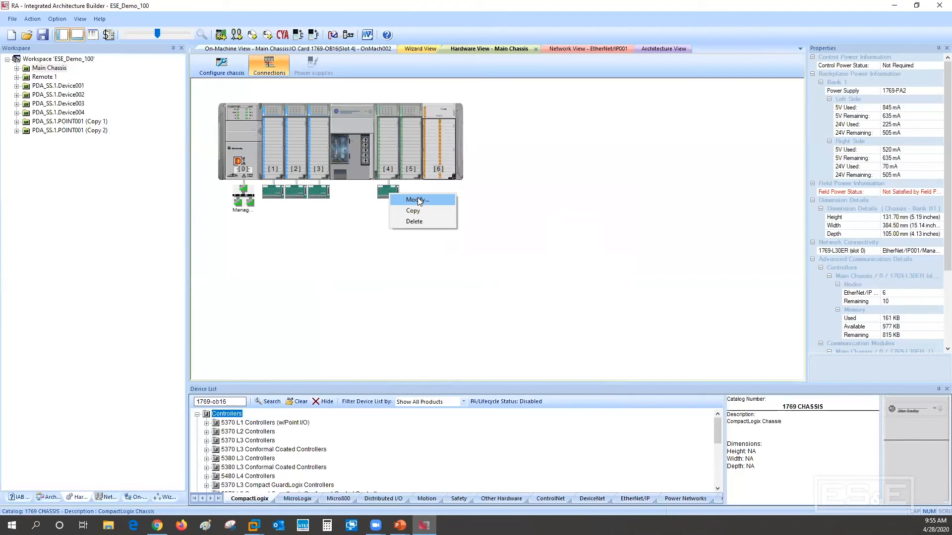
left_click(411, 211)
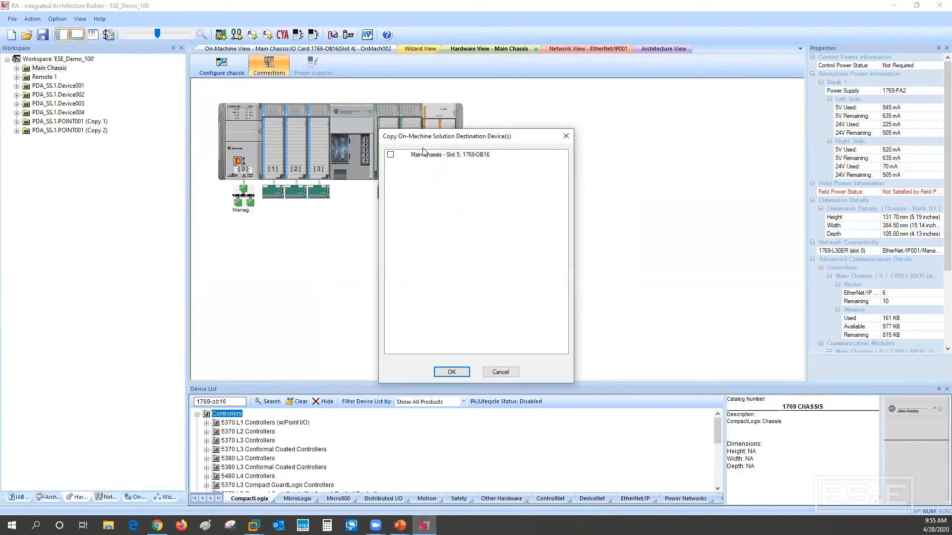
left_click(390, 154)
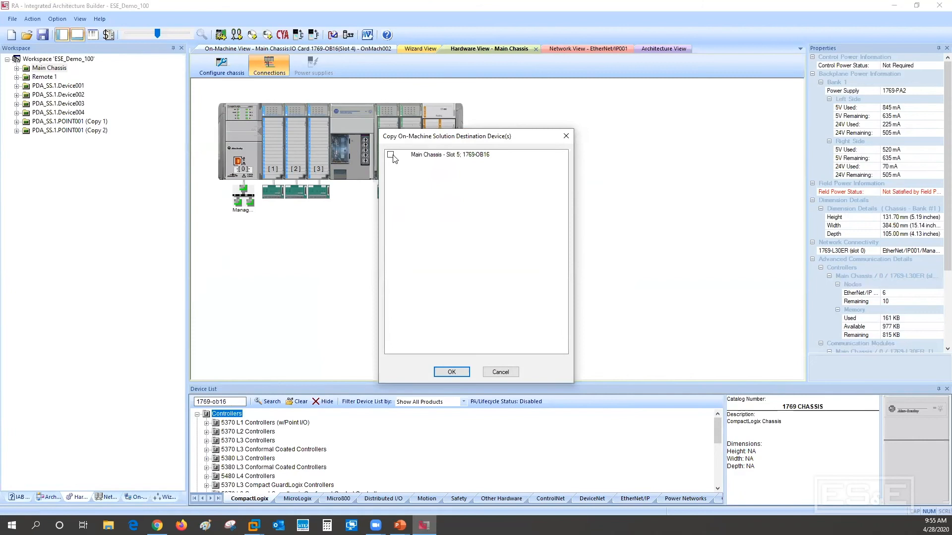
left_click(451, 372)
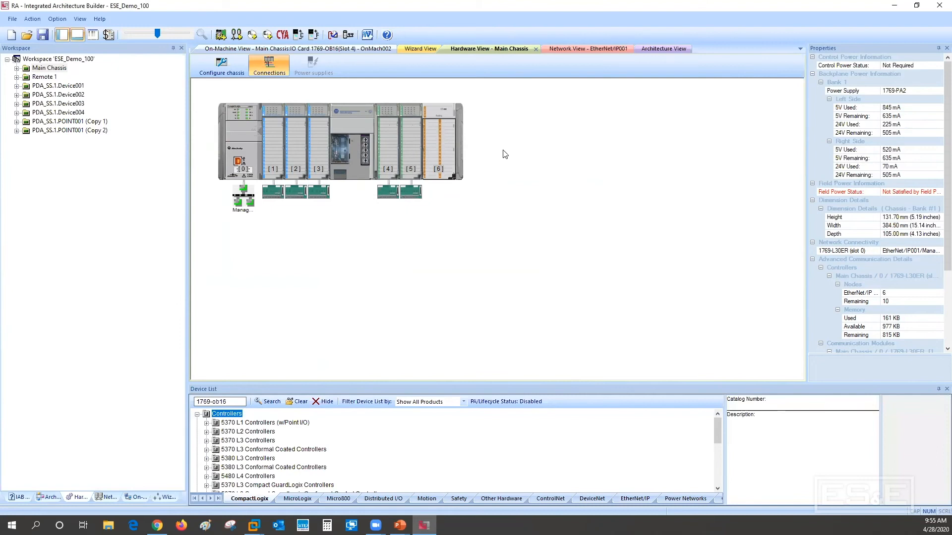
Generate the project bill of material, saving the changes to ESE_Demo_100.iab
left_click(12, 20)
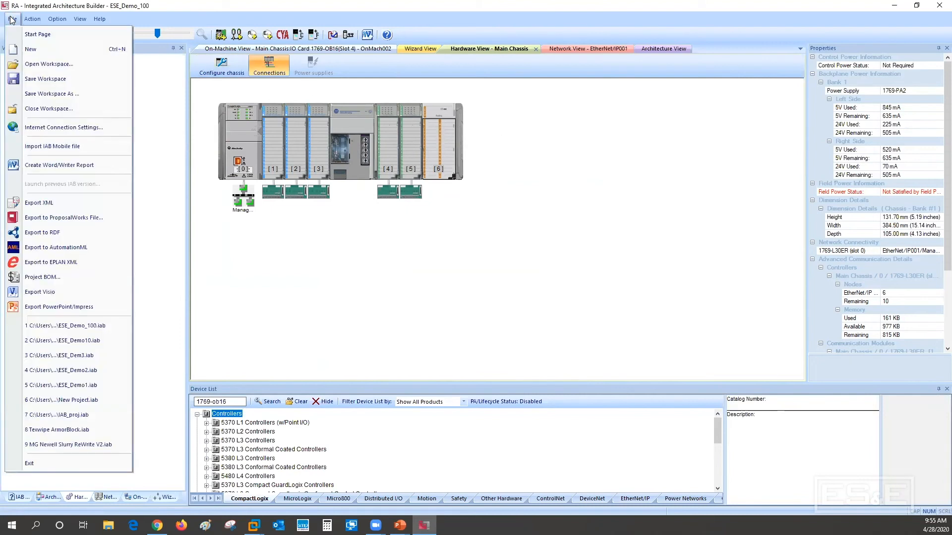
left_click(43, 277)
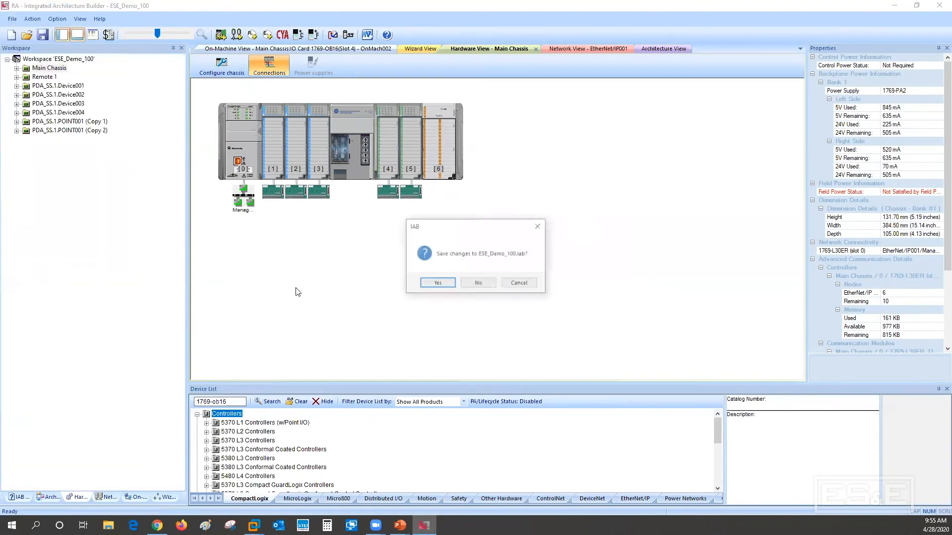
left_click(437, 283)
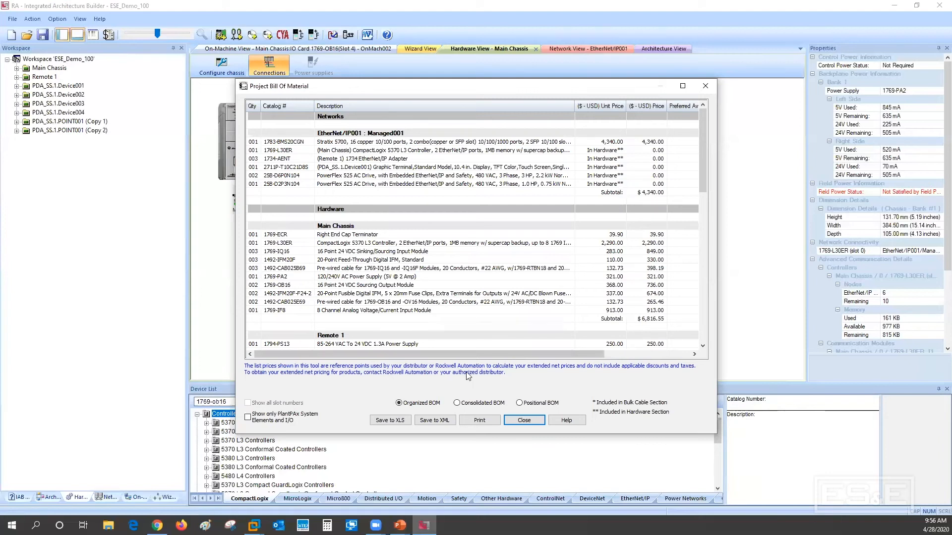
Show the bill of material as a Positional BOM, examine the Main Chassis slot entries and close it
left_click(536, 406)
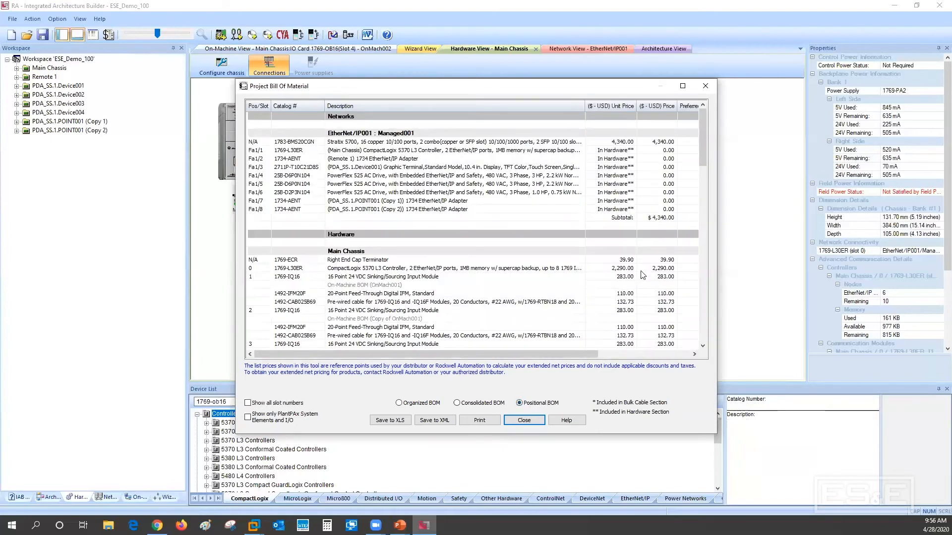
left_click_drag(704, 148, 706, 181)
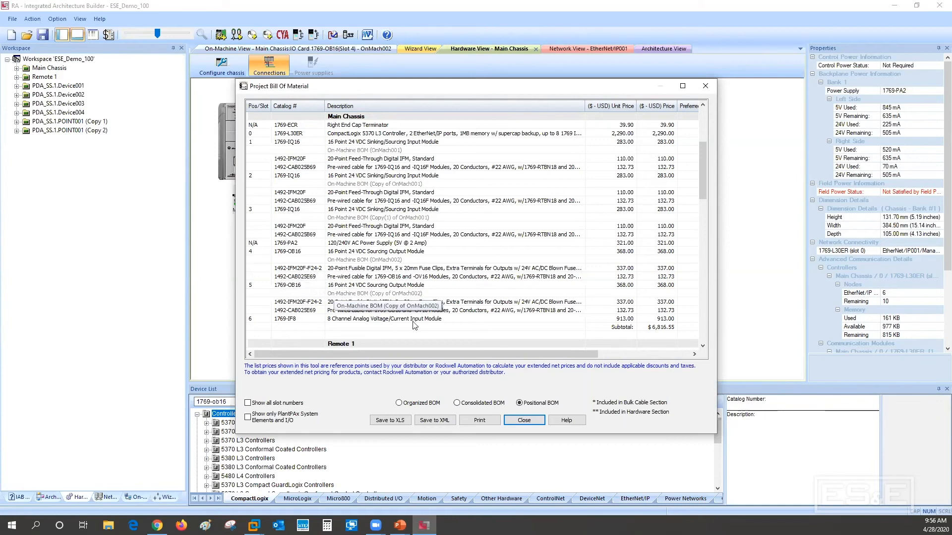
left_click(524, 421)
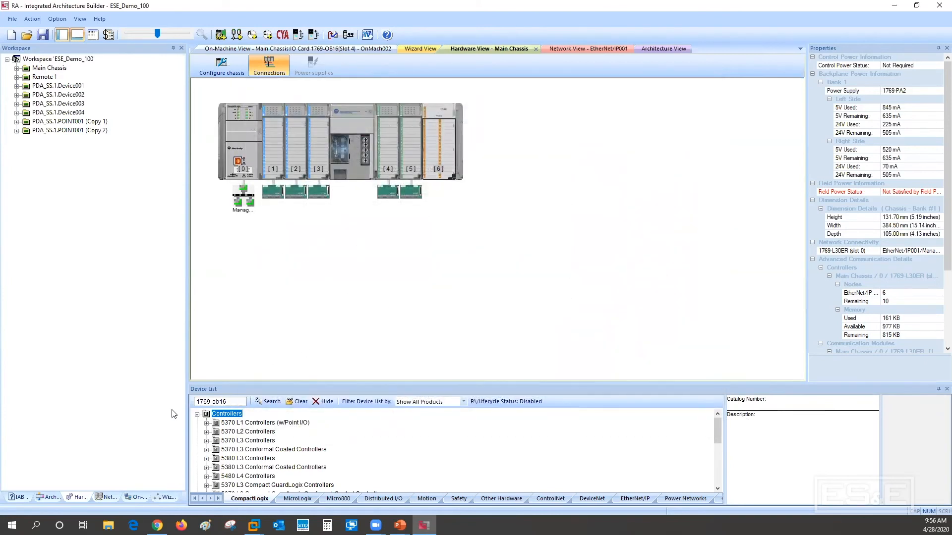
left_click(109, 497)
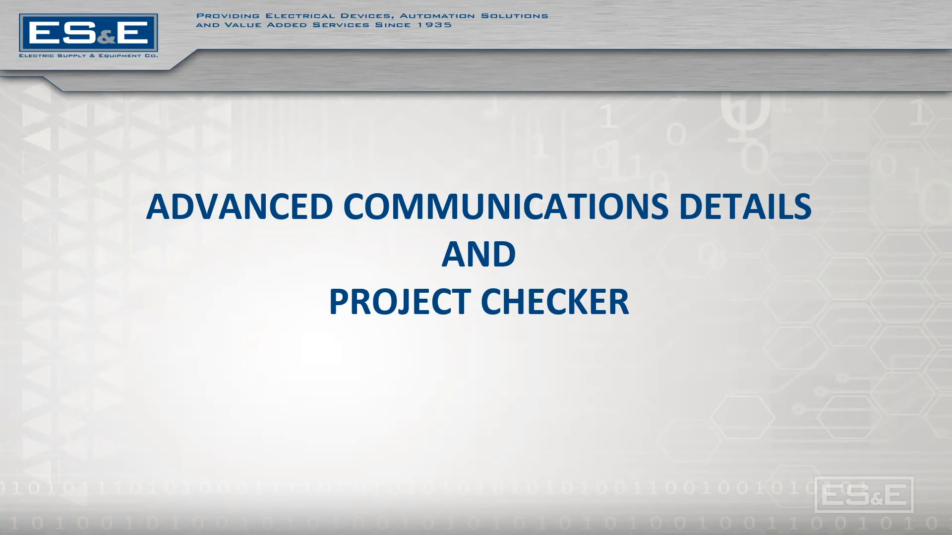
left_click(552, 360)
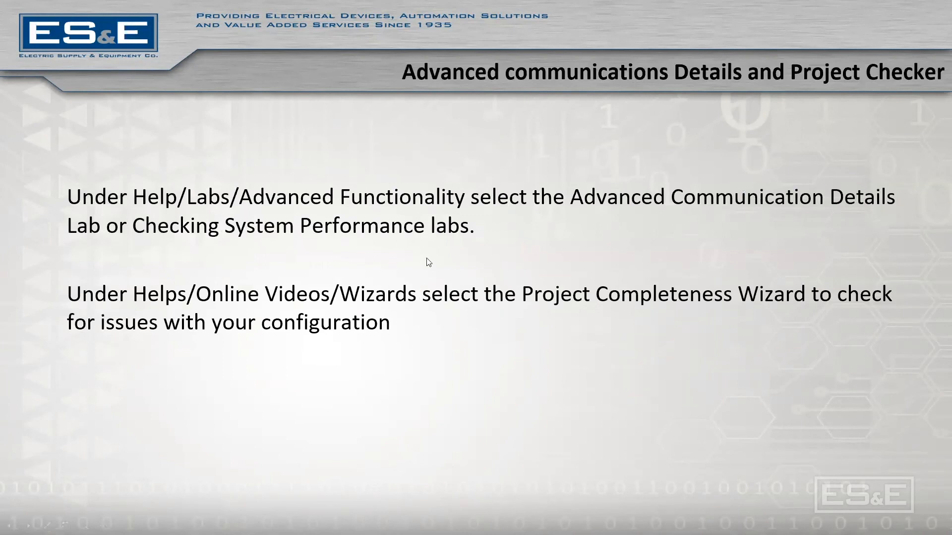
Open the Advanced Communications Details for the project and examine the controller and communication module results alongside the network layout
key("Escape")
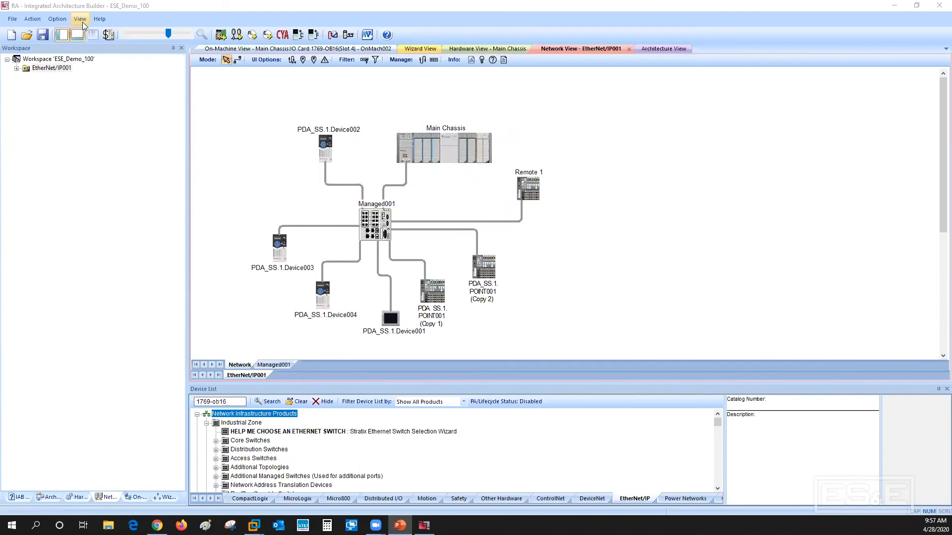
left_click(32, 19)
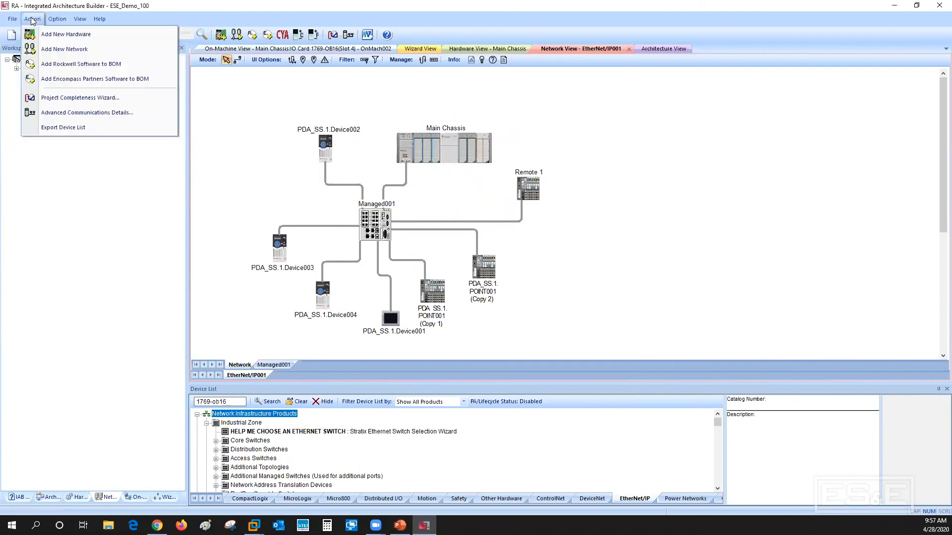
left_click(62, 114)
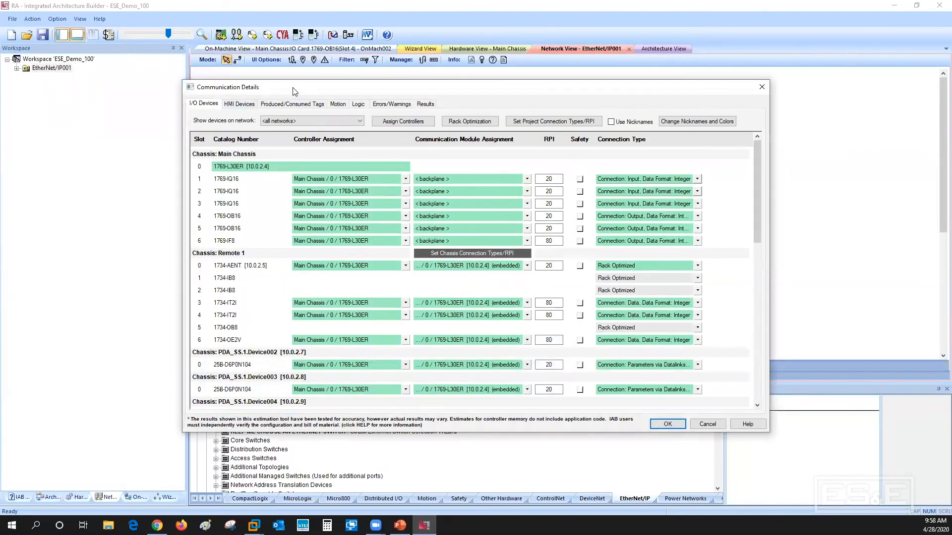
left_click_drag(293, 91, 395, 90)
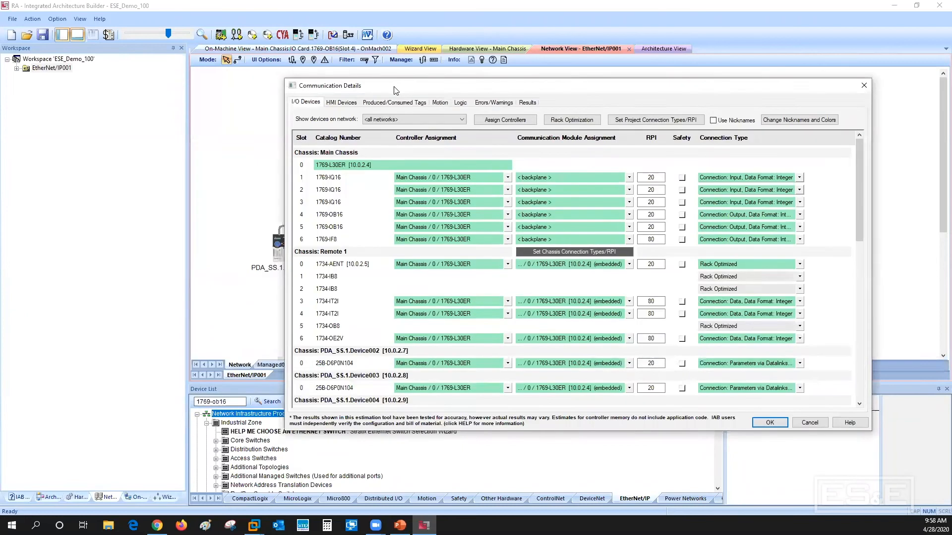
left_click(529, 102)
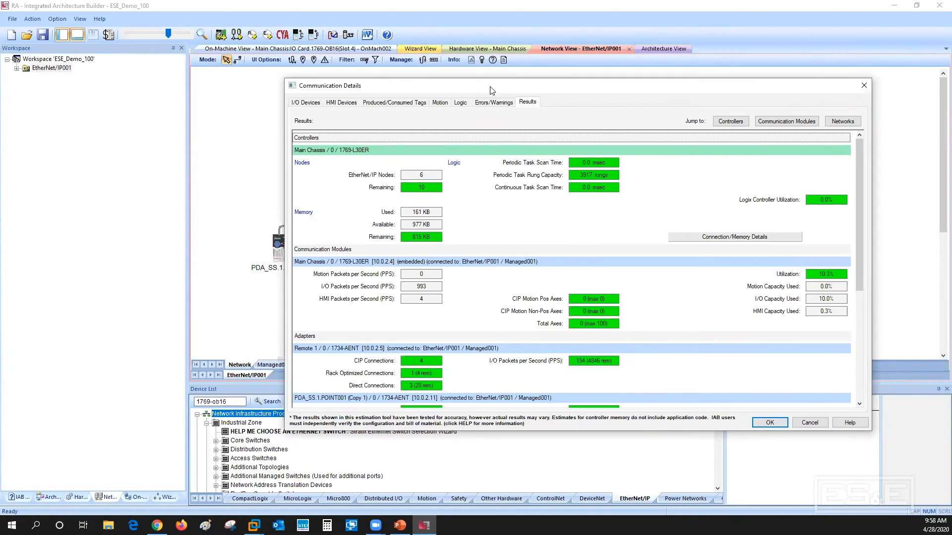
left_click_drag(491, 90, 635, 101)
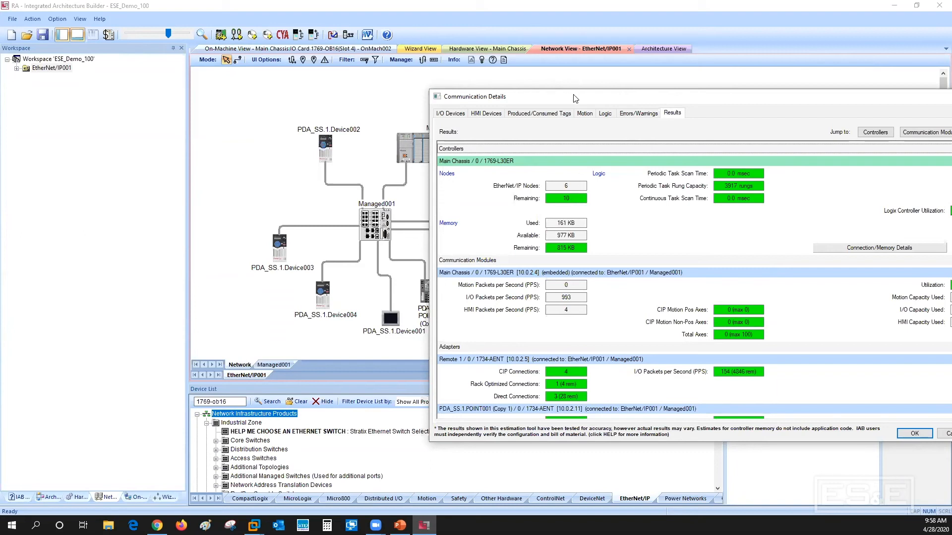
left_click_drag(604, 102, 723, 105)
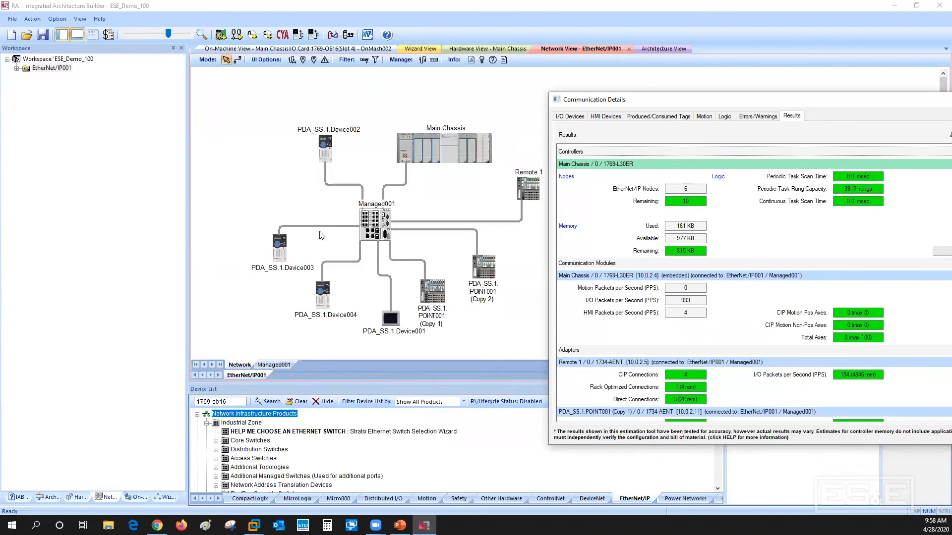
left_click_drag(713, 101, 482, 89)
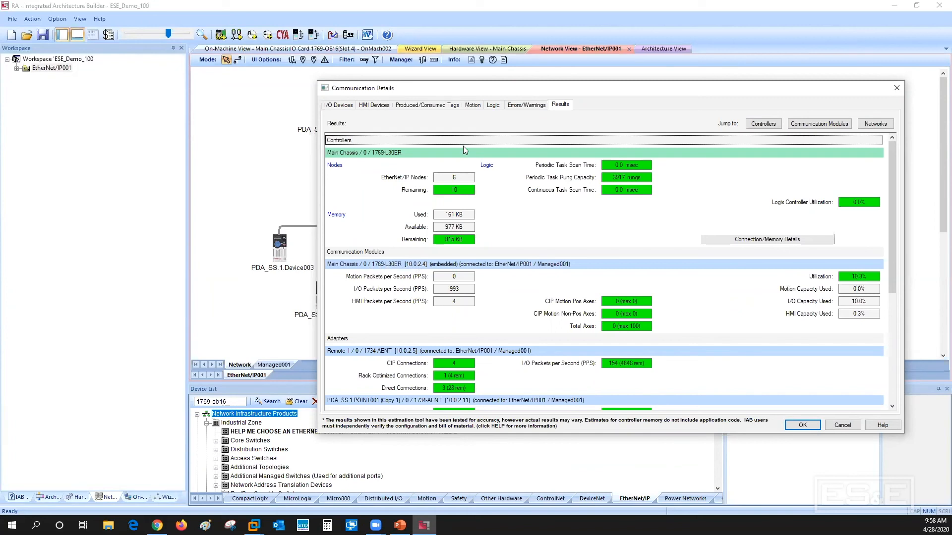
Review the RPI and connection type settings of the I/O devices across all chassis and check the calculated results
left_click(340, 106)
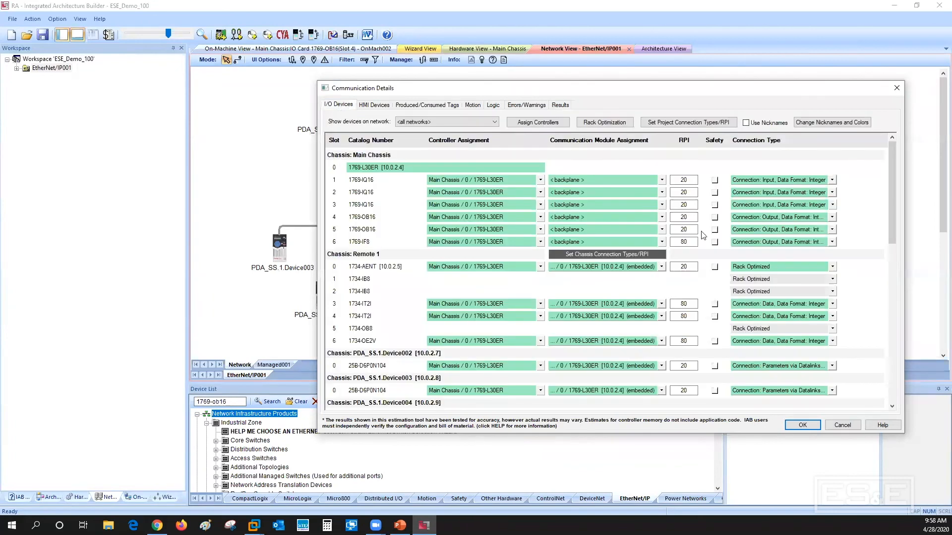
left_click_drag(892, 195, 897, 190)
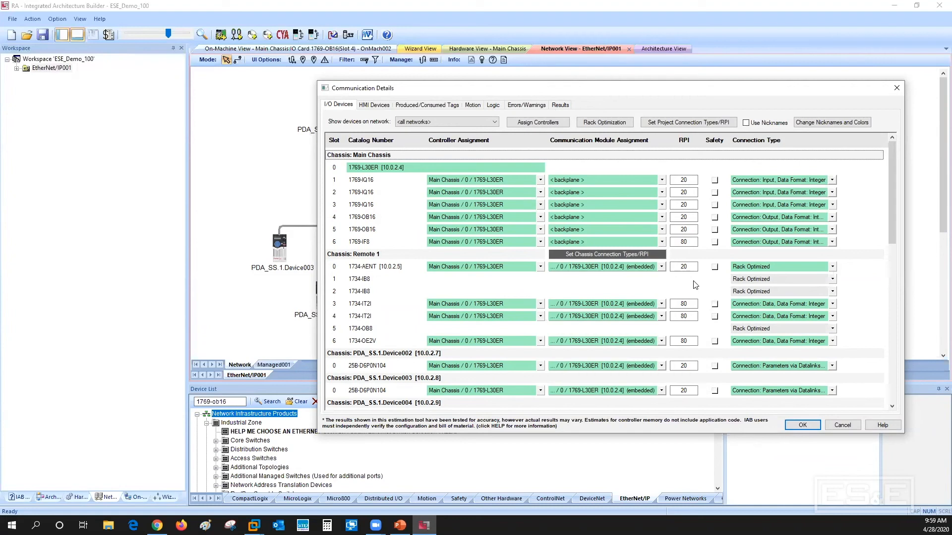
scroll(396, 265, "down", 2)
scroll(395, 266, "down", 5)
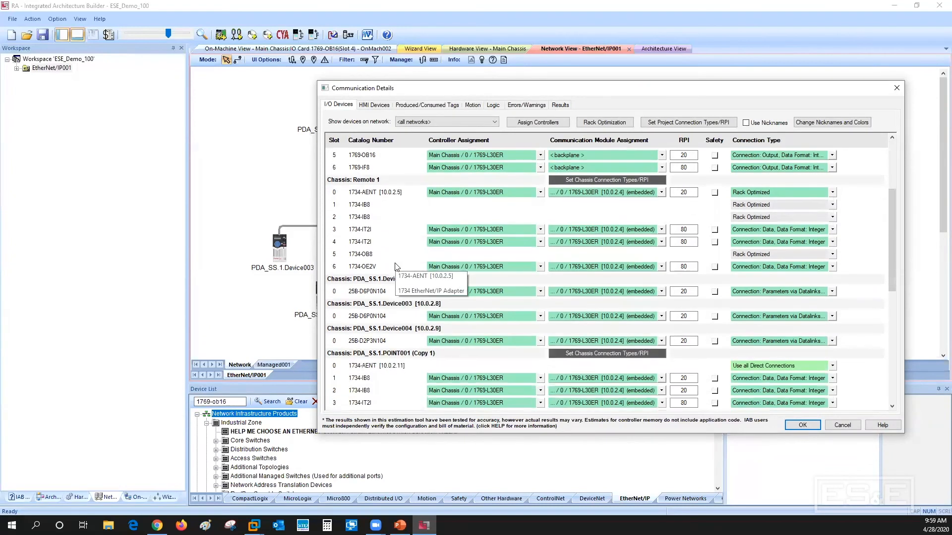
scroll(438, 271, "down", 2)
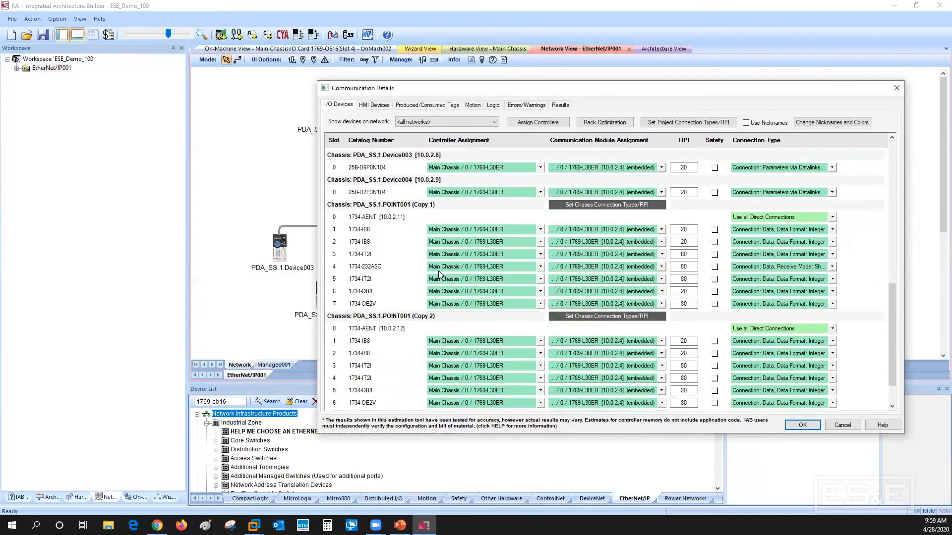
scroll(438, 270, "down", 3)
scroll(438, 271, "up", 5)
scroll(438, 271, "up", 5)
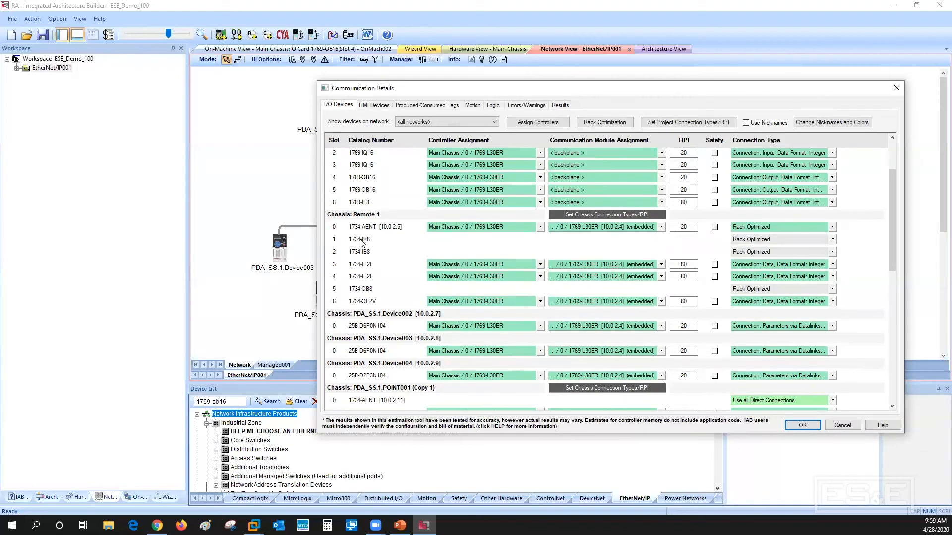
mouse_move(361, 241)
left_click(561, 106)
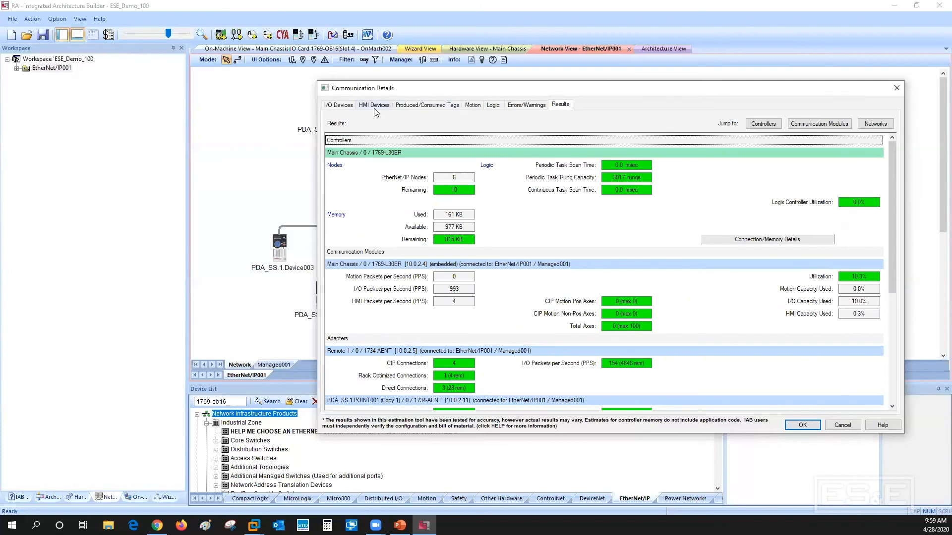
Set the RPI of the Remote 1 entries in slots 0, 3, 4 and 6 to 2 ms and check the results
left_click(339, 105)
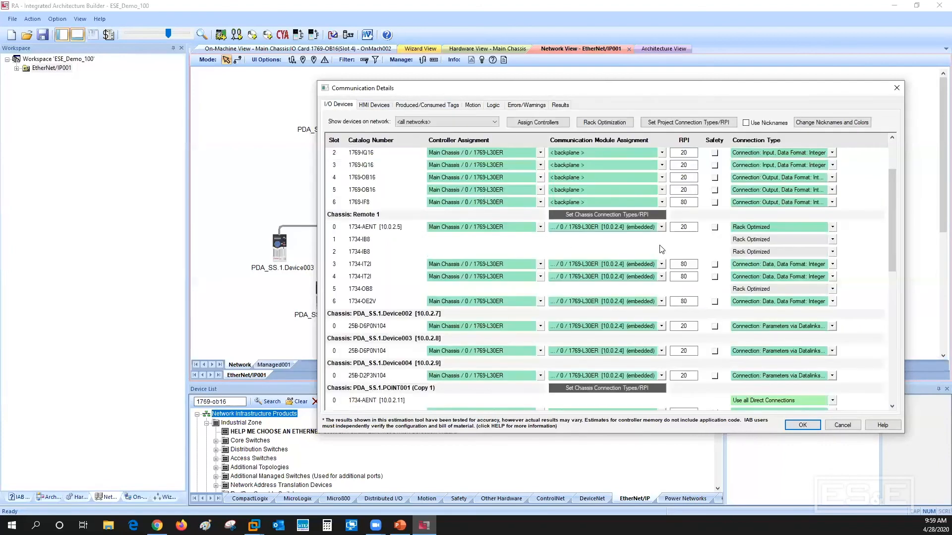
left_click(691, 229)
left_click(674, 227)
left_click(686, 265)
type("2")
left_click(685, 277)
type("2")
left_click(687, 301)
left_click(707, 280)
left_click(562, 106)
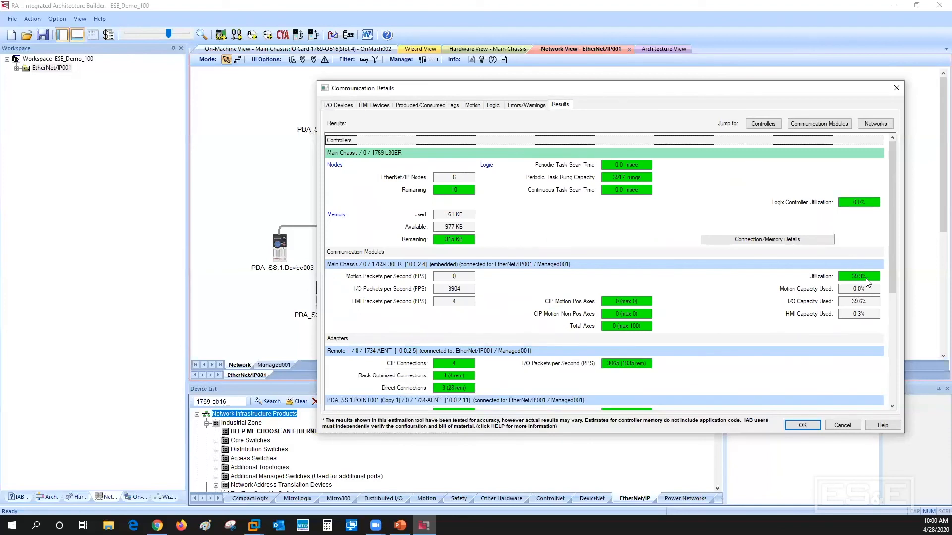
Change the connection type of the 1734-AENT adapters in PDA_SS.1.POINT001 (Copy 1) and (Copy 2) to Rack Optimized
left_click(345, 107)
left_click_drag(892, 193, 906, 285)
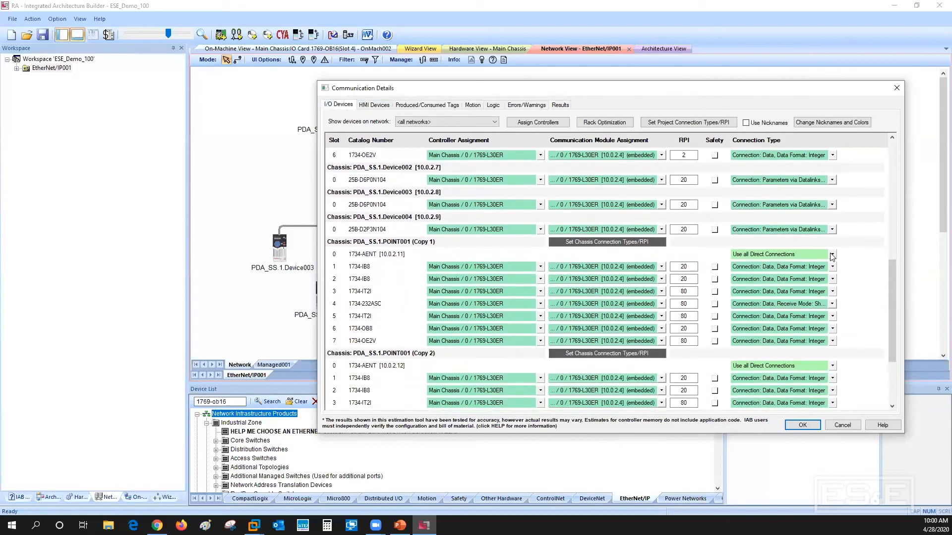
left_click(833, 255)
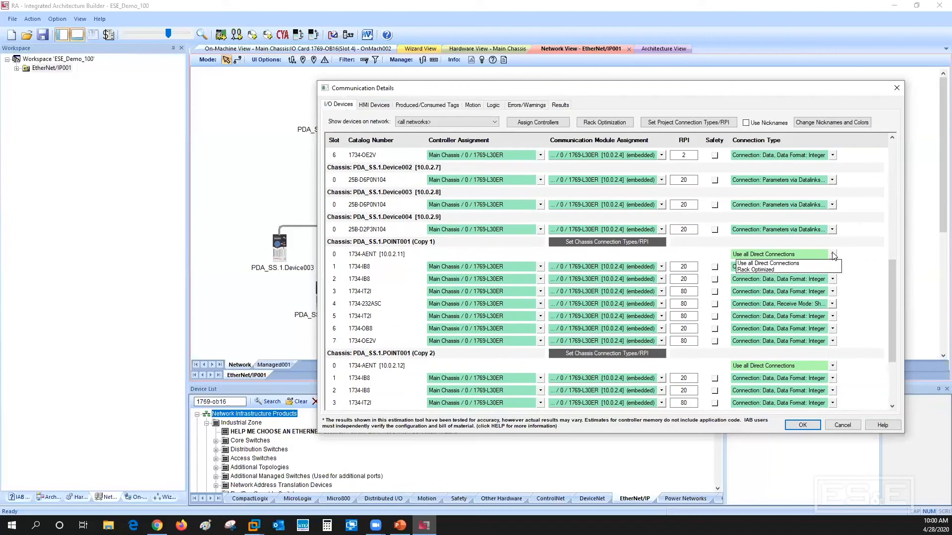
left_click(757, 270)
left_click(645, 283)
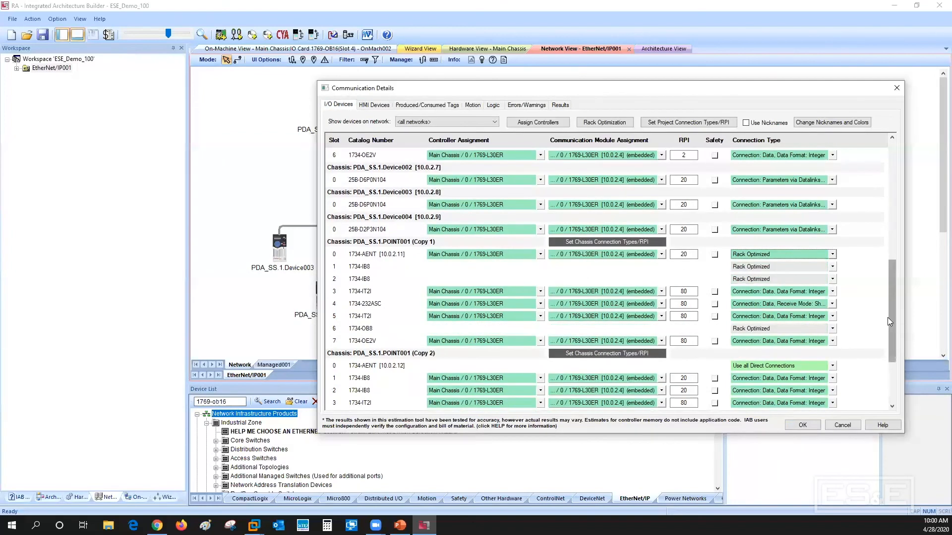
left_click(832, 366)
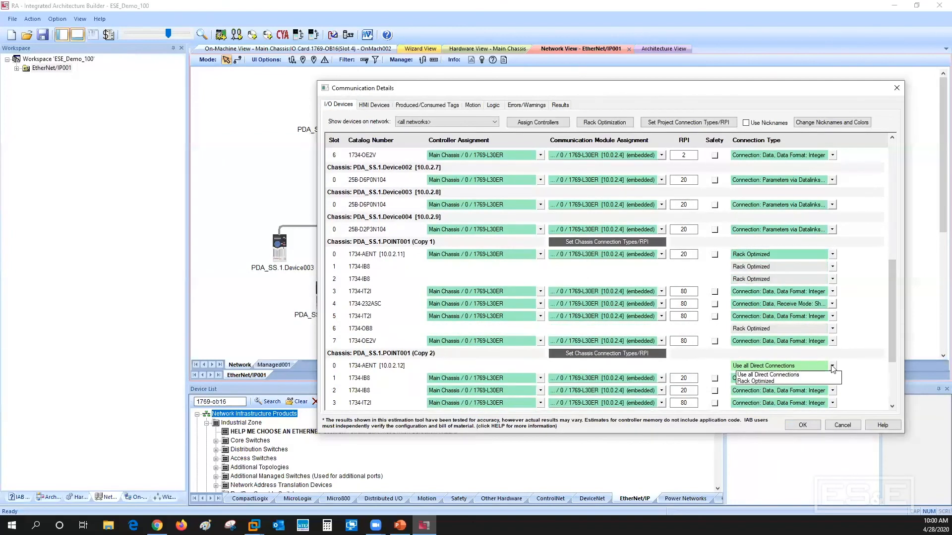
left_click(762, 382)
left_click(632, 282)
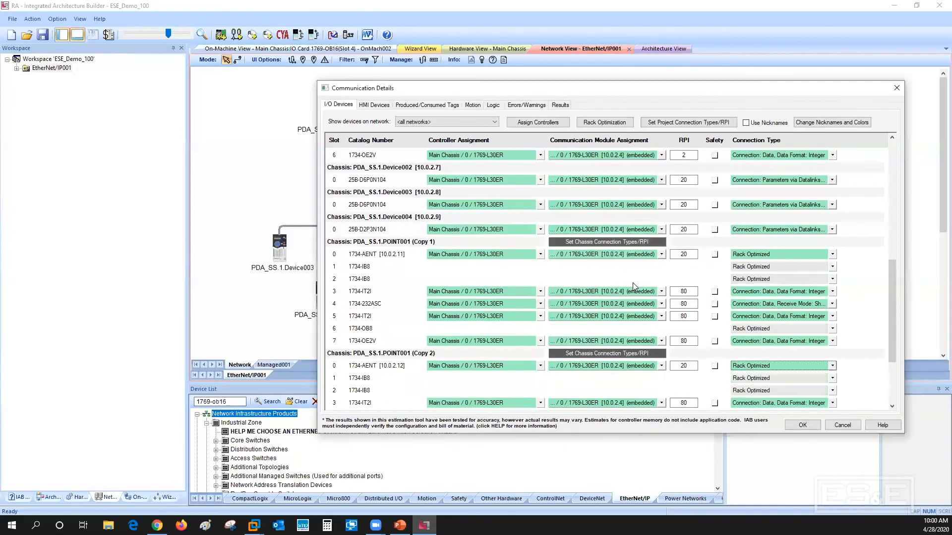
Set the RPI of slots 0, 3, 4, 5 and 7 in PDA_SS.1.POINT001 (Copy 1) to 2 ms and check the results
left_click(683, 254)
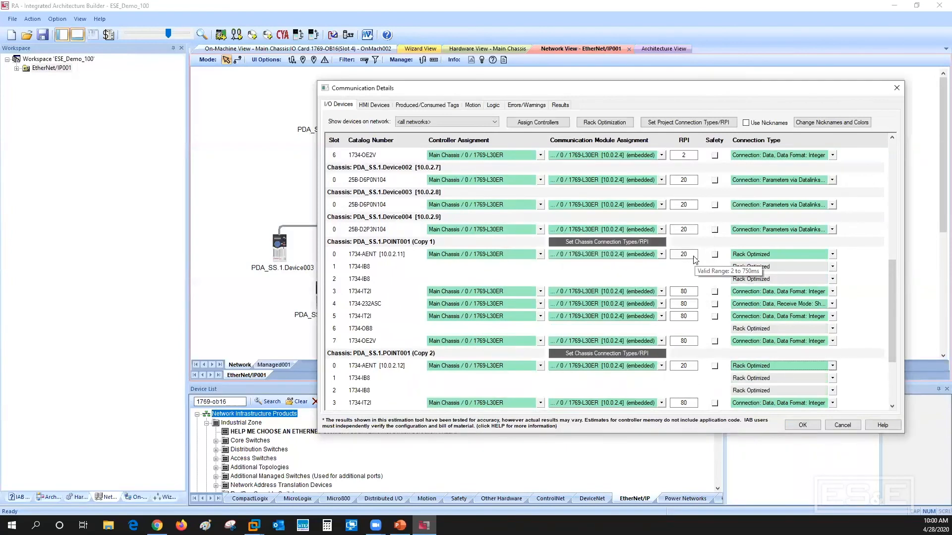
type("2")
left_click(689, 291)
type("2")
key("Down")
type("2")
key("Down")
type("2")
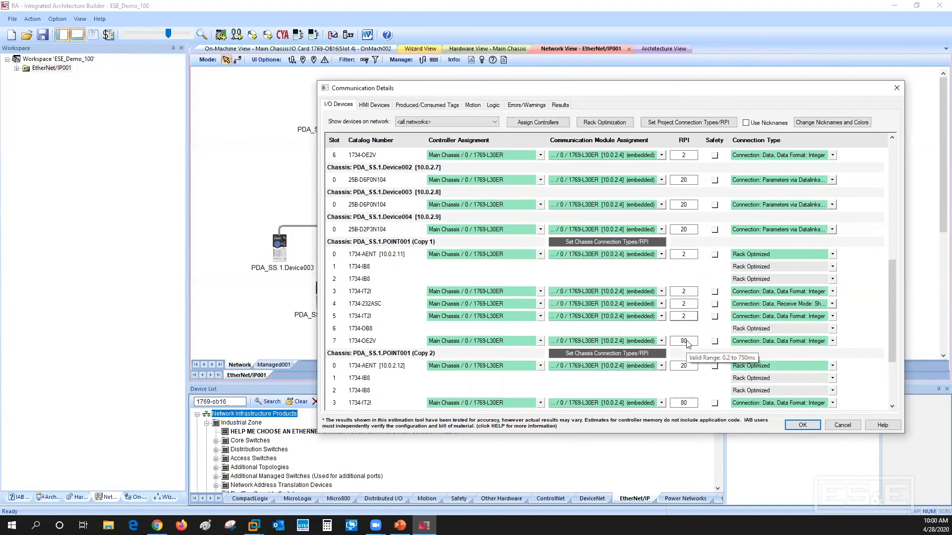
left_click(694, 345)
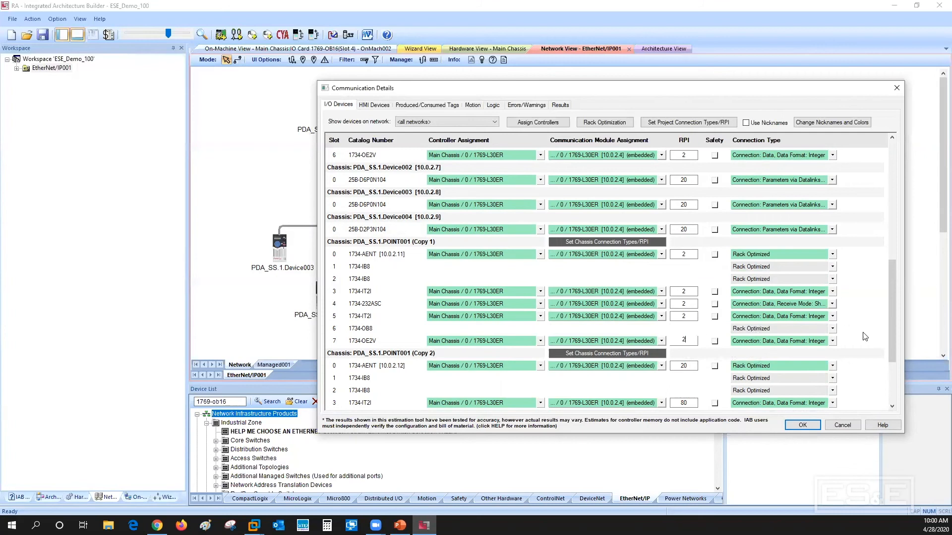
left_click(560, 105)
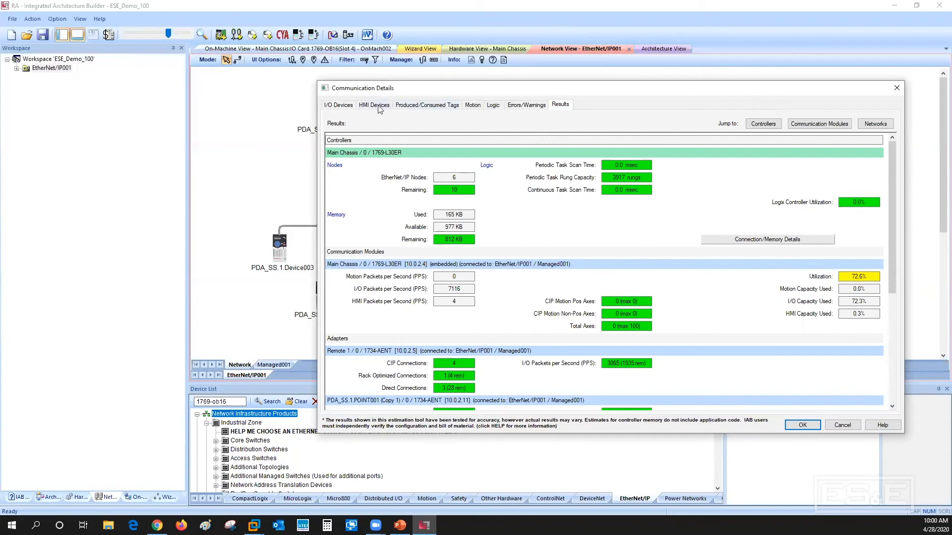
Review the I/O device settings against the network layout and utilization results, and accept the communication details
left_click(343, 105)
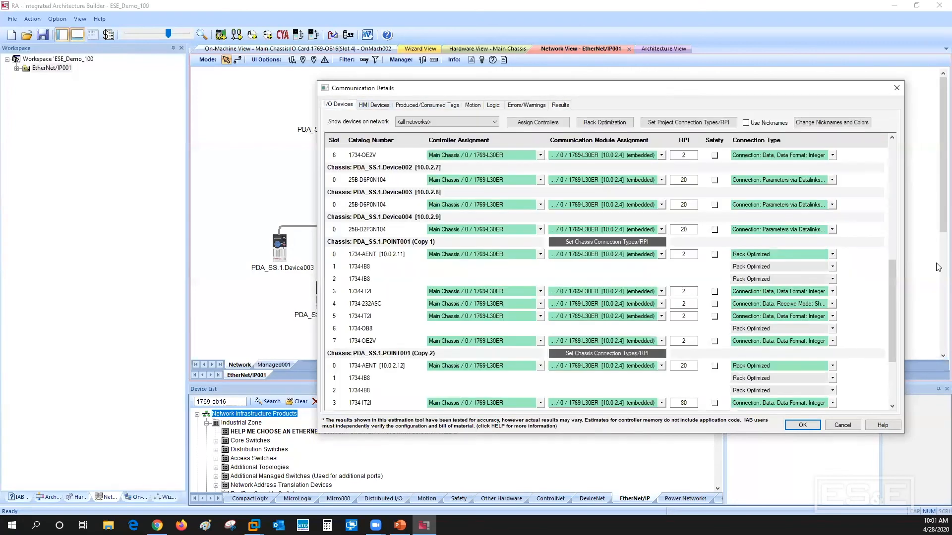
left_click_drag(889, 280, 906, 326)
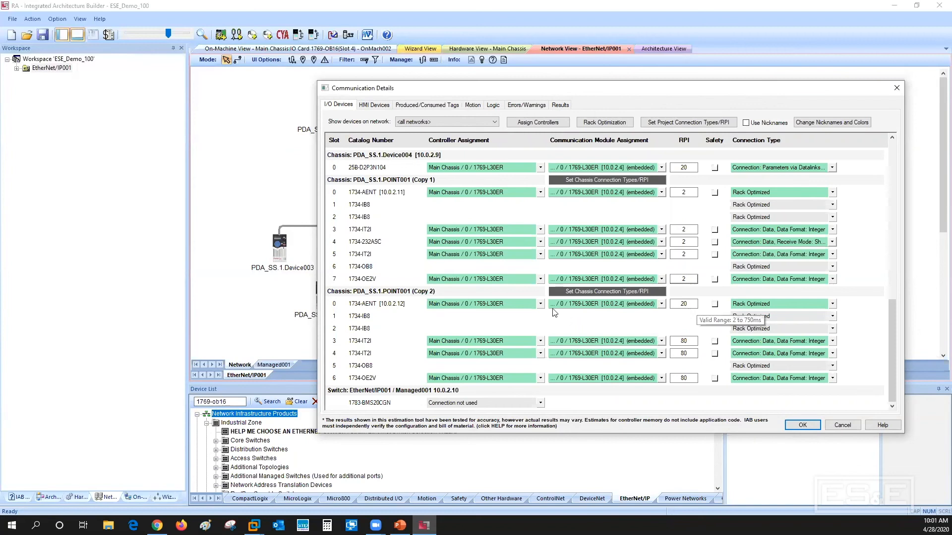
left_click_drag(537, 85, 667, 144)
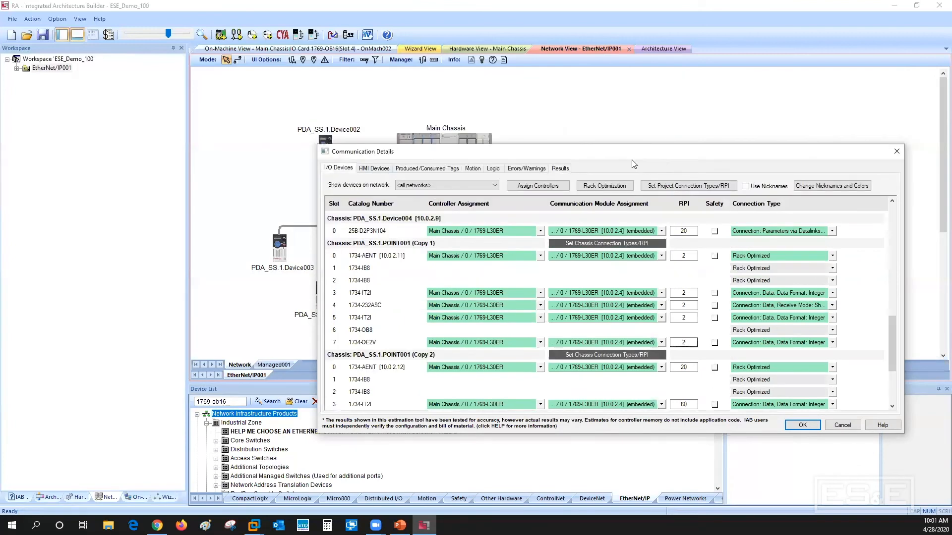
left_click_drag(632, 164, 483, 274)
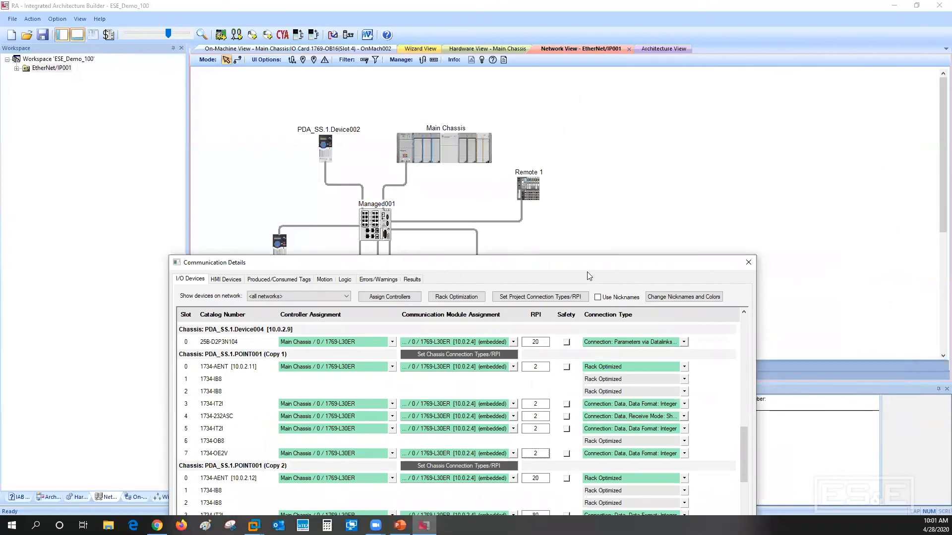
left_click_drag(521, 268, 654, 165)
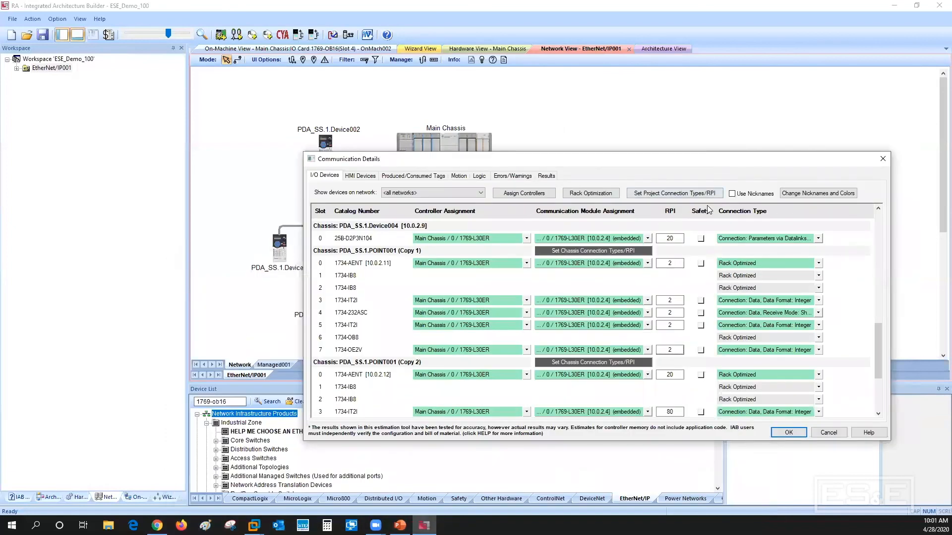
left_click(548, 177)
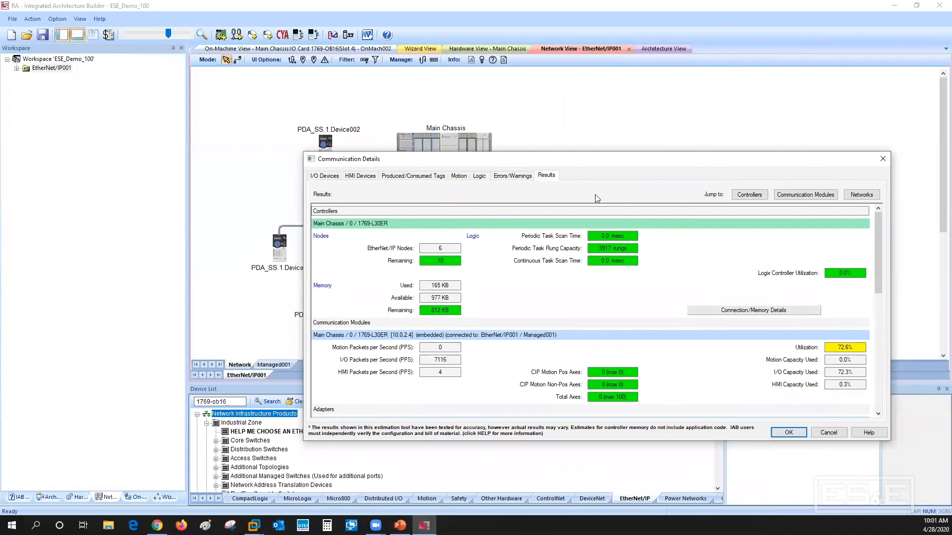
left_click(326, 176)
left_click_drag(876, 348, 885, 245)
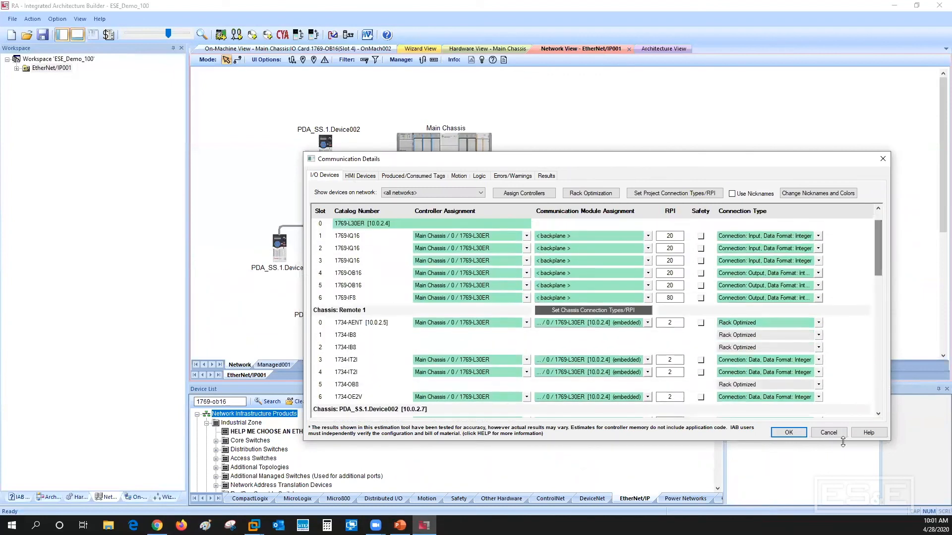
left_click(790, 434)
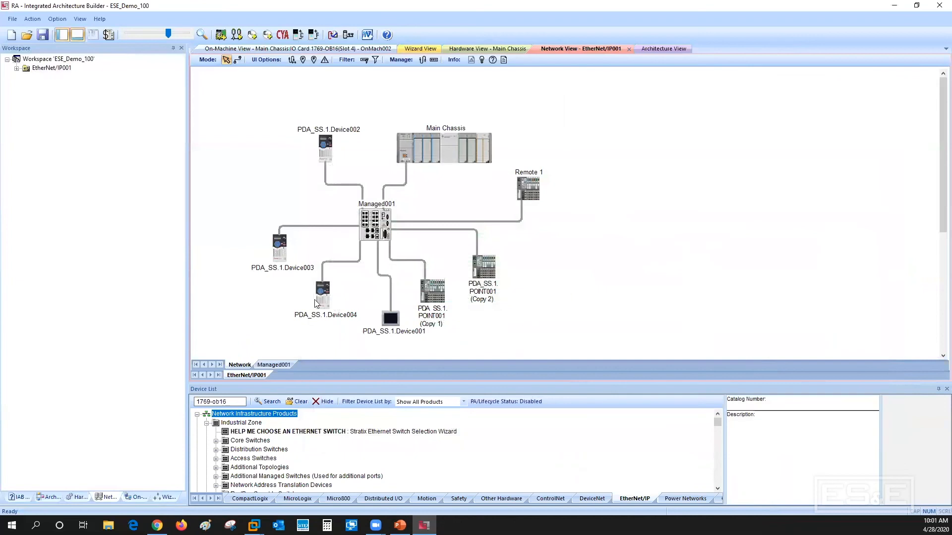
Move drives PDA_SS.1.Device003 and PDA_SS.1.Device004 farther away from the Managed001 switch in the network layout
mouse_move(281, 250)
left_click_drag(281, 249, 252, 204)
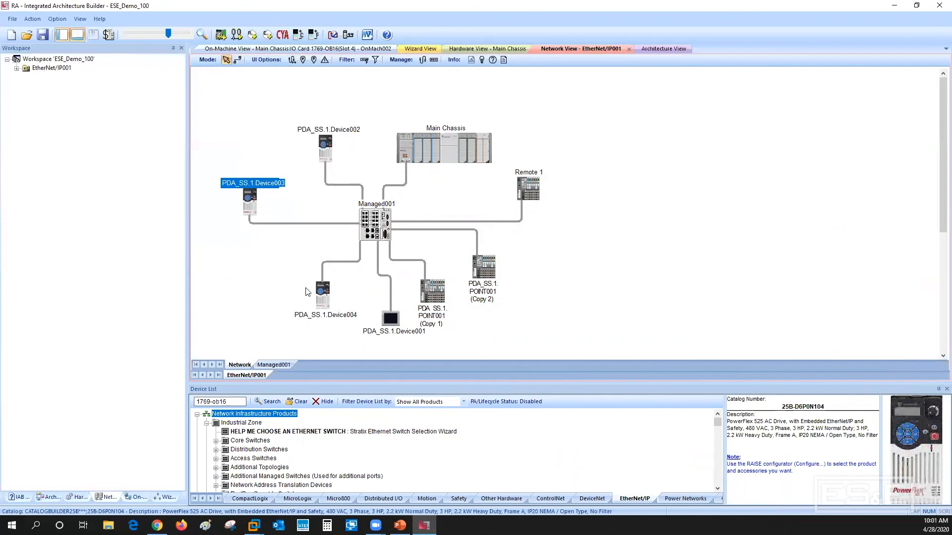
left_click_drag(321, 301, 258, 290)
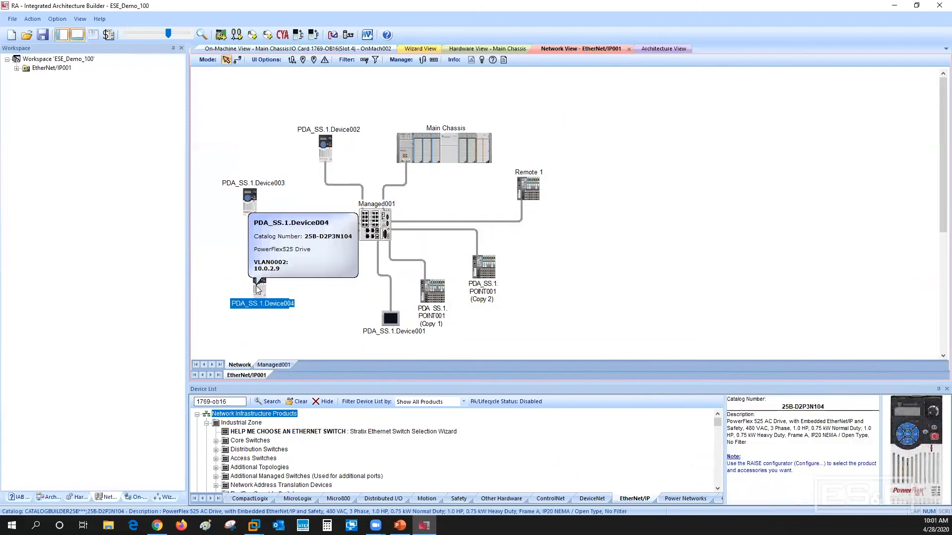
Create 10 duplicates of the PDA_SS.1.Device004 drive on the EtherNet/IP network
right_click(260, 283)
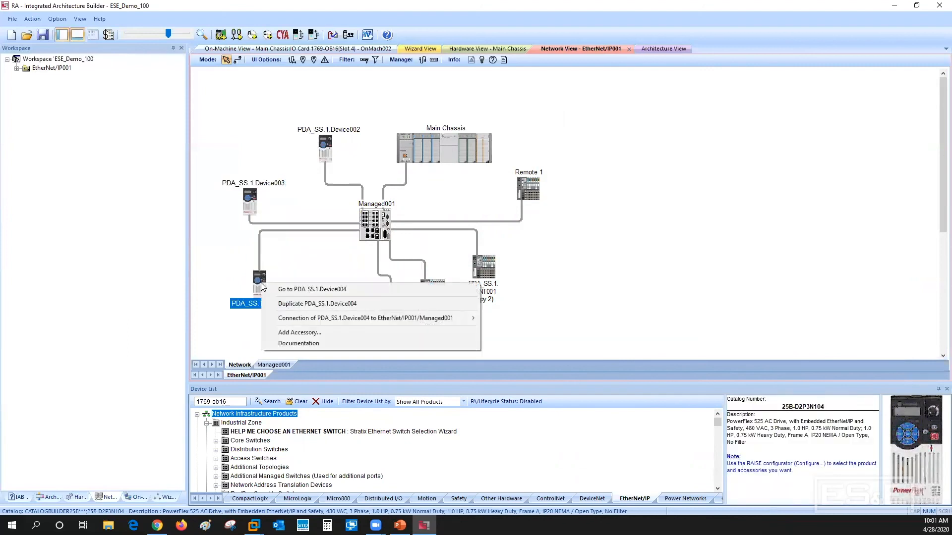
left_click(273, 304)
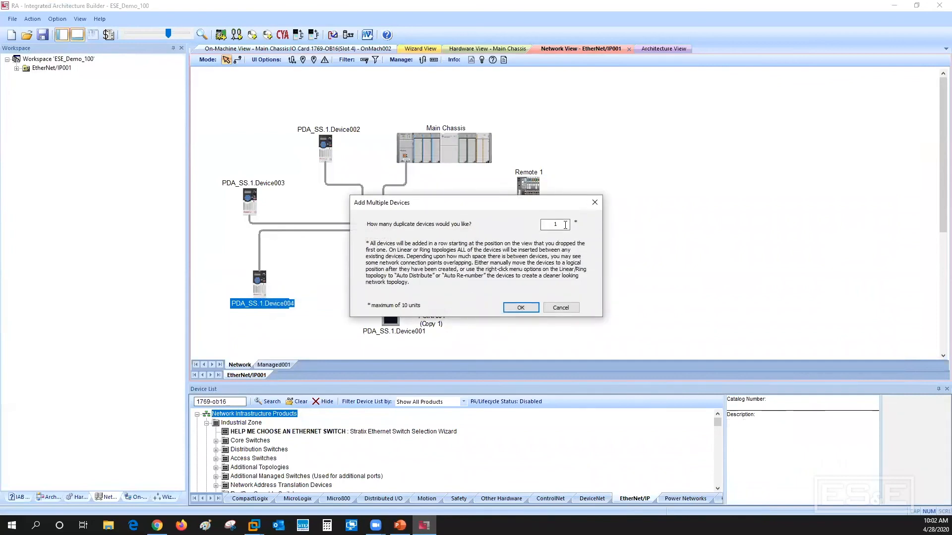
type("0")
left_click(521, 307)
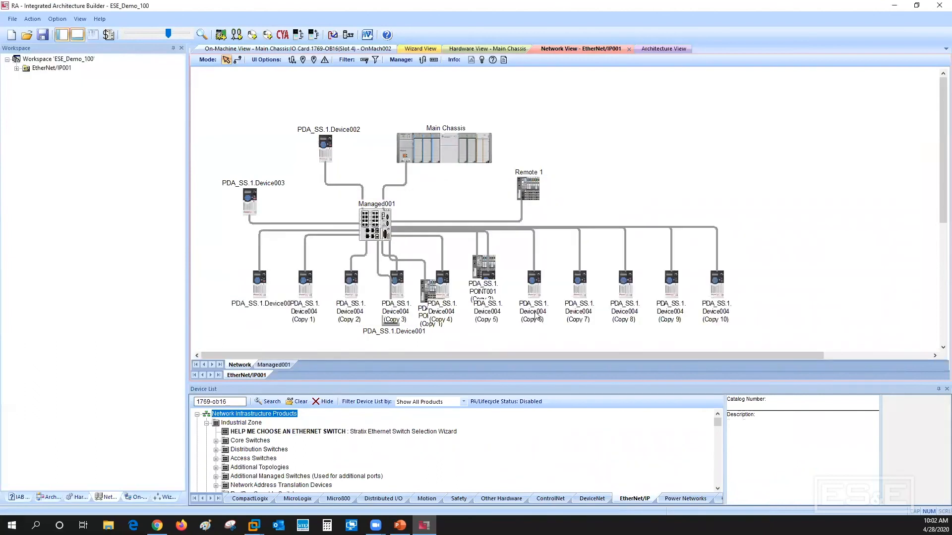
Move the Managed001 switch beneath the Main Chassis and auto-distribute the connected devices around it
left_click_drag(372, 221, 443, 201)
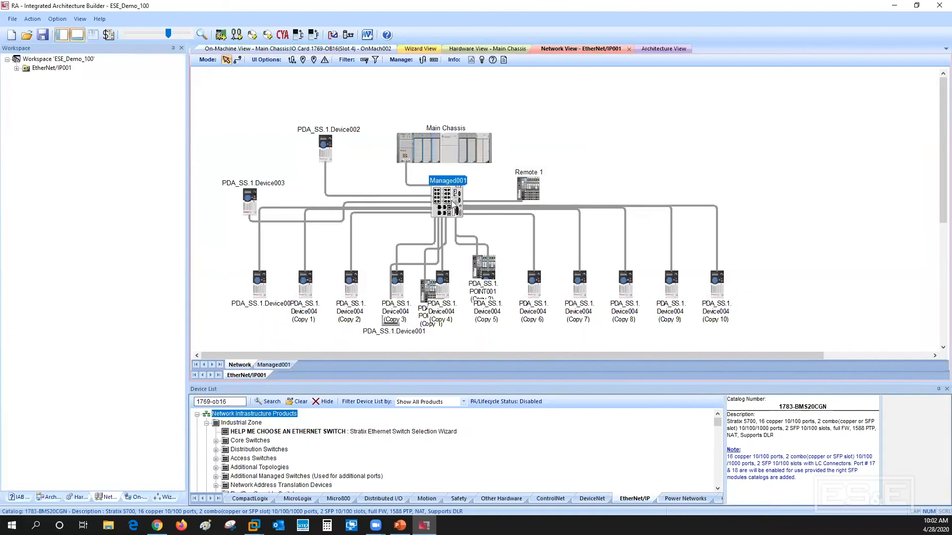
right_click(452, 201)
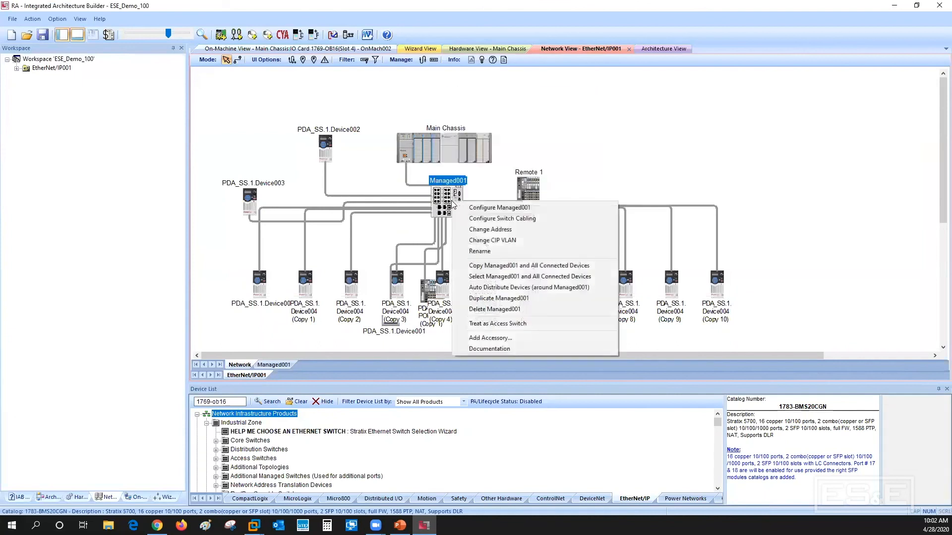
left_click(505, 290)
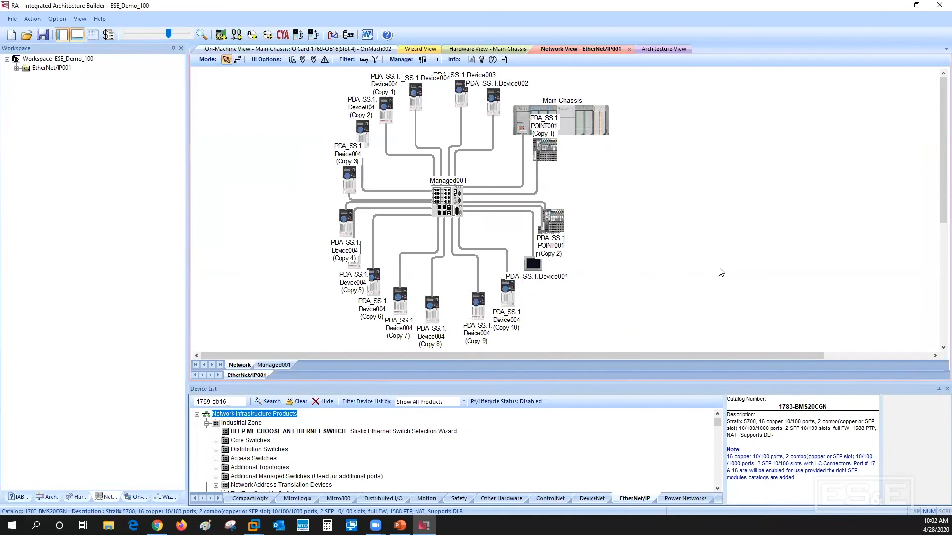
Add one more drive to the network by duplicating PDA_SS.1.Device004 (Copy 10) once
right_click(510, 298)
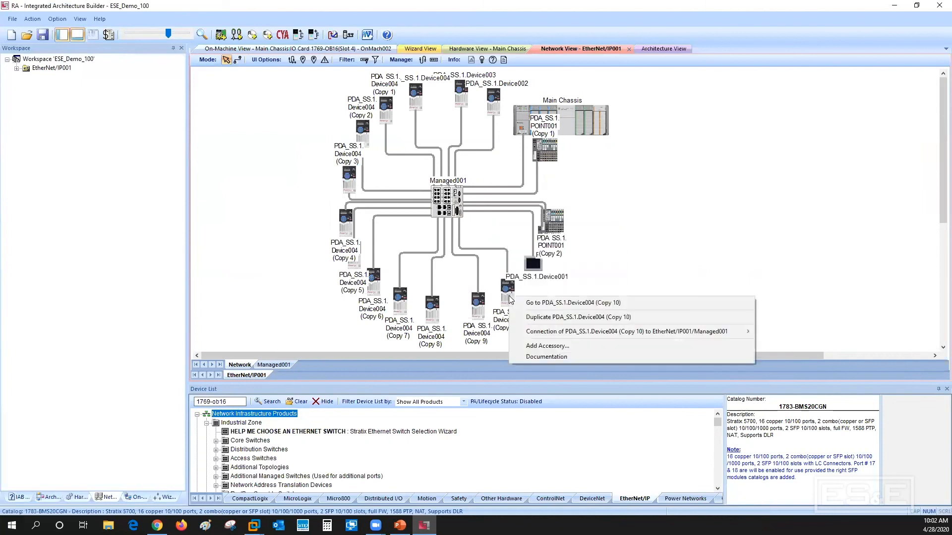
left_click(536, 317)
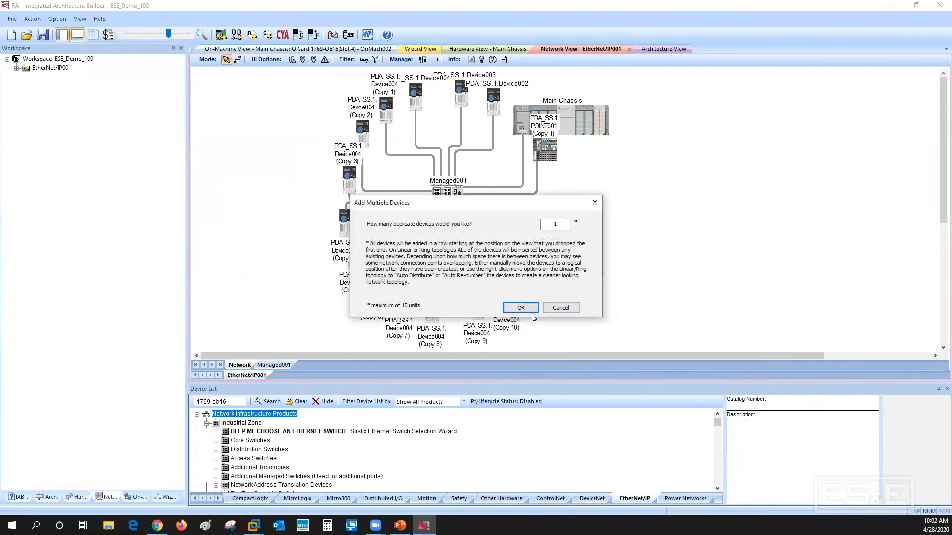
left_click(519, 309)
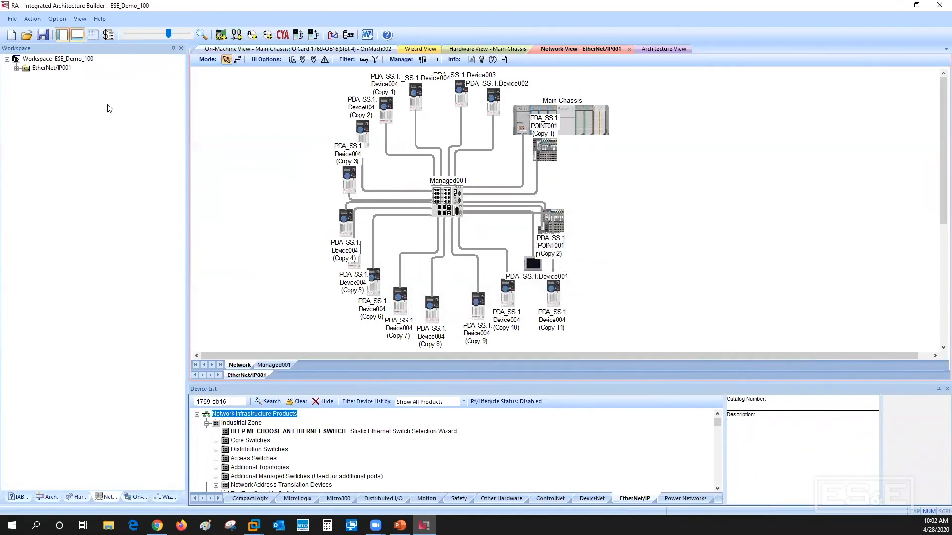
left_click(12, 20)
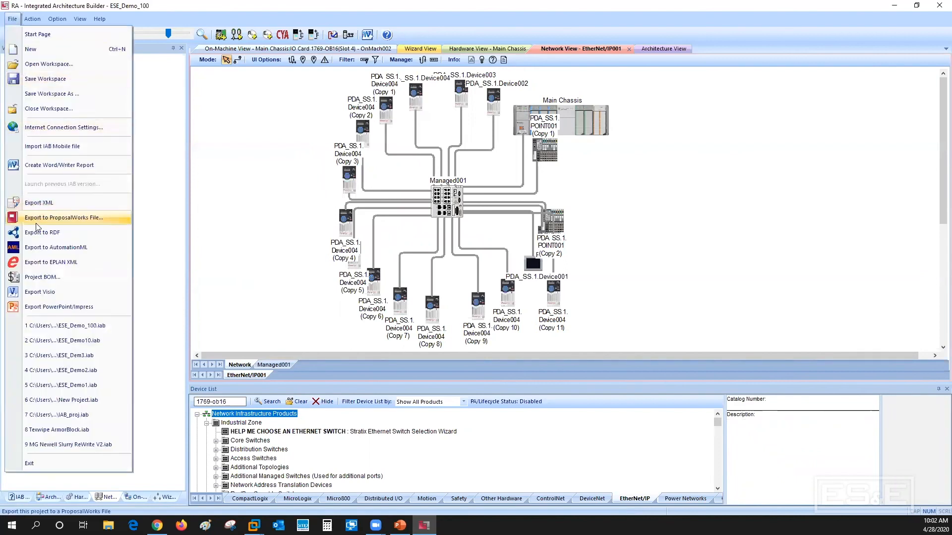
left_click(38, 279)
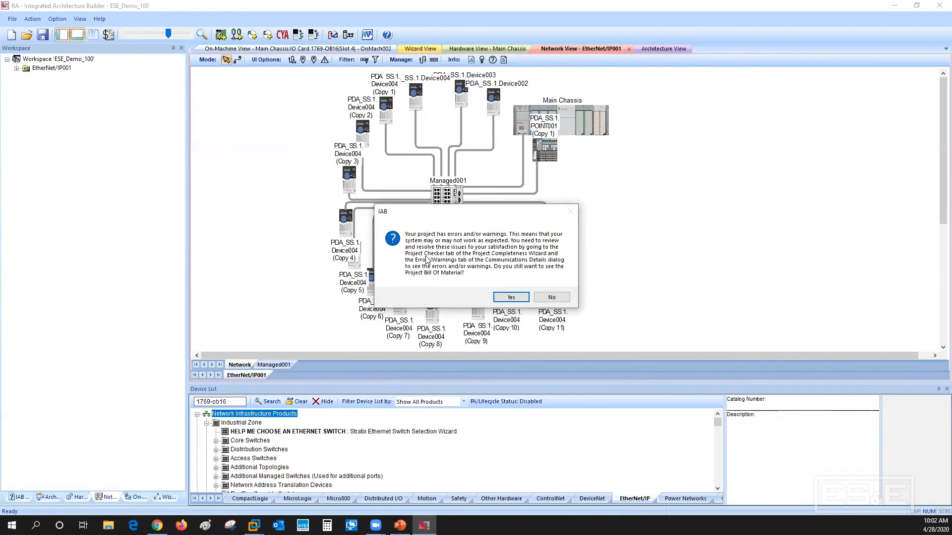
left_click(506, 297)
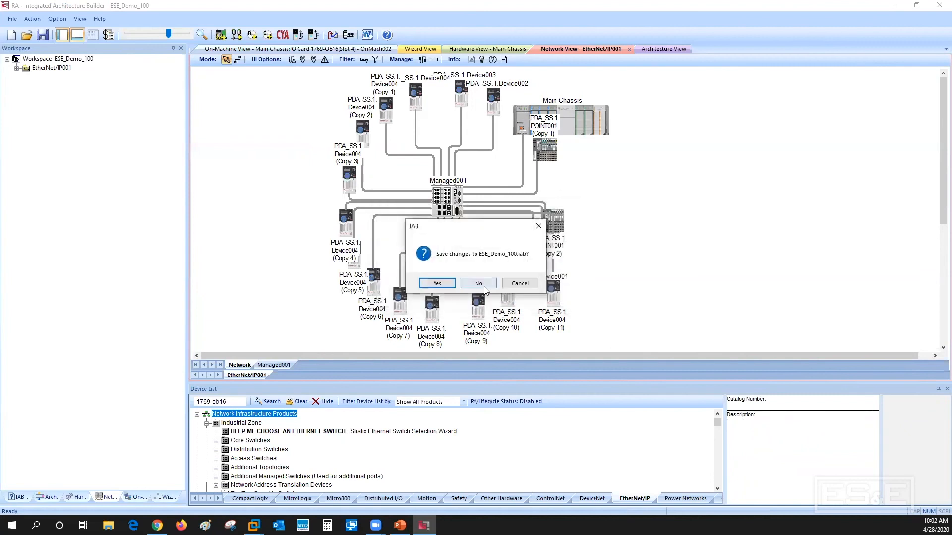
left_click(534, 284)
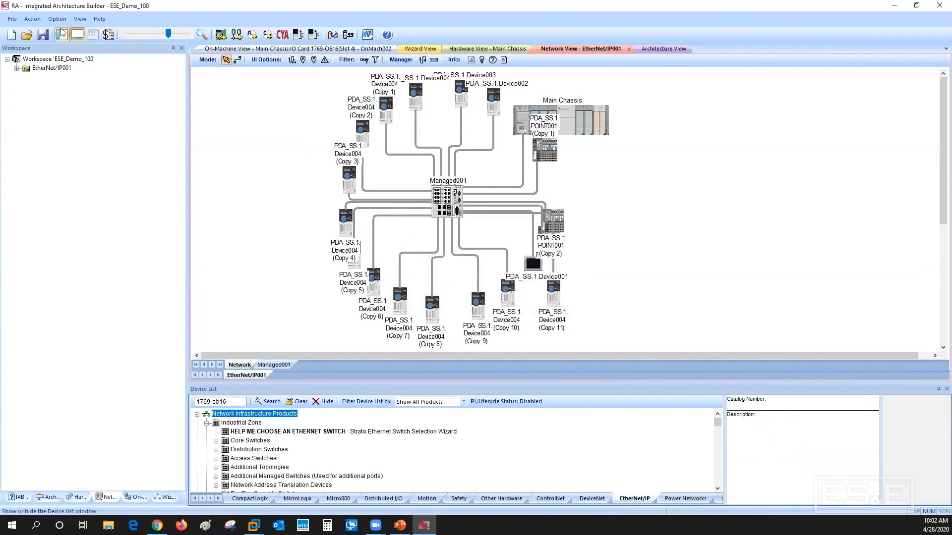
Run the Project Checker from the Project Completeness Wizard and review the messages for Main Chassis
left_click(32, 19)
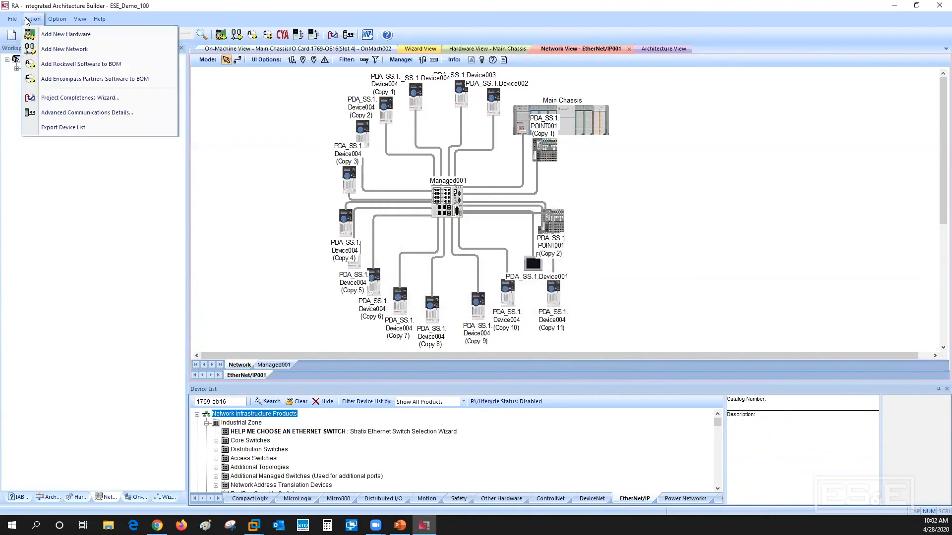
left_click(68, 98)
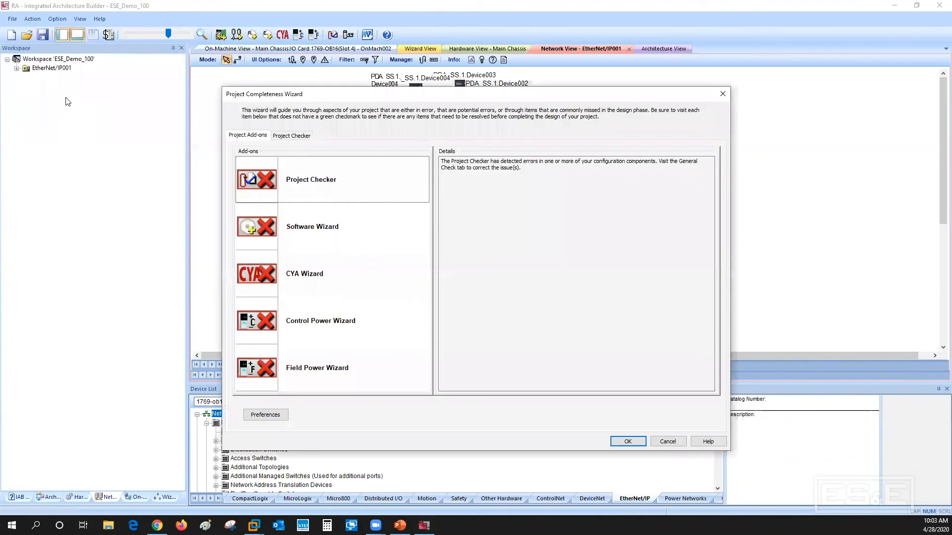
double_click(253, 183)
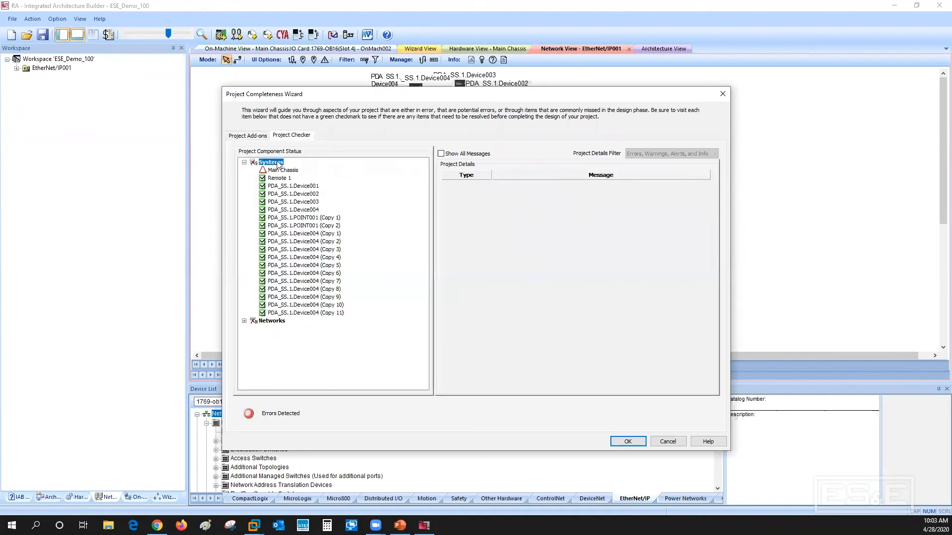
left_click(253, 135)
double_click(269, 181)
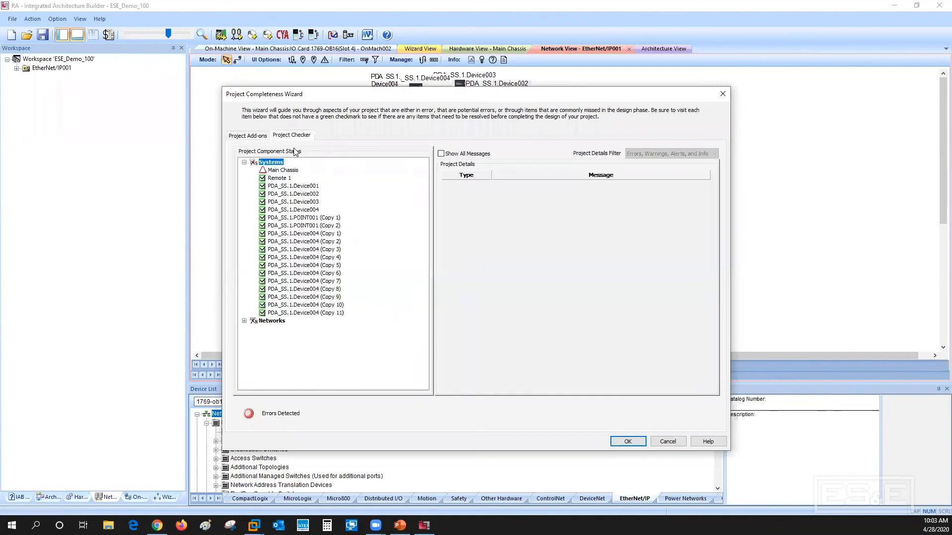
left_click(276, 171)
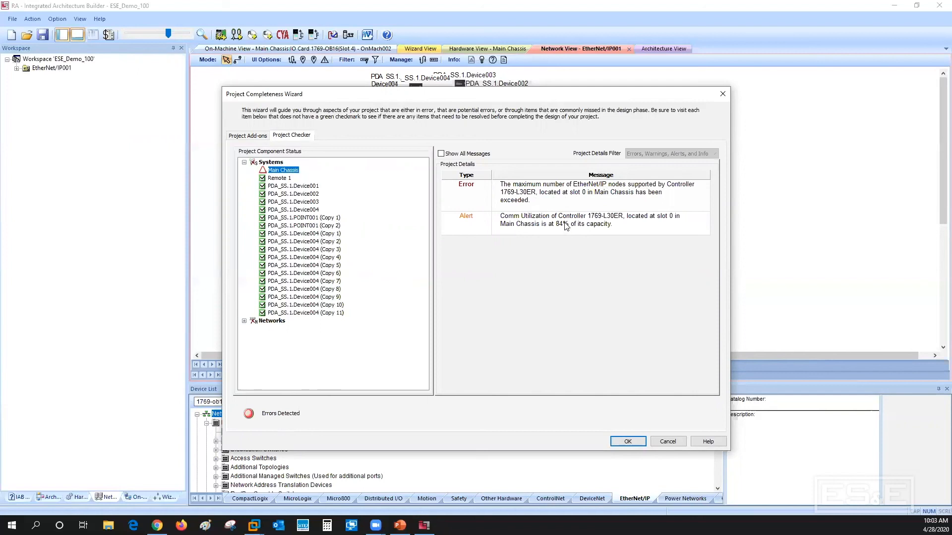
left_click(628, 442)
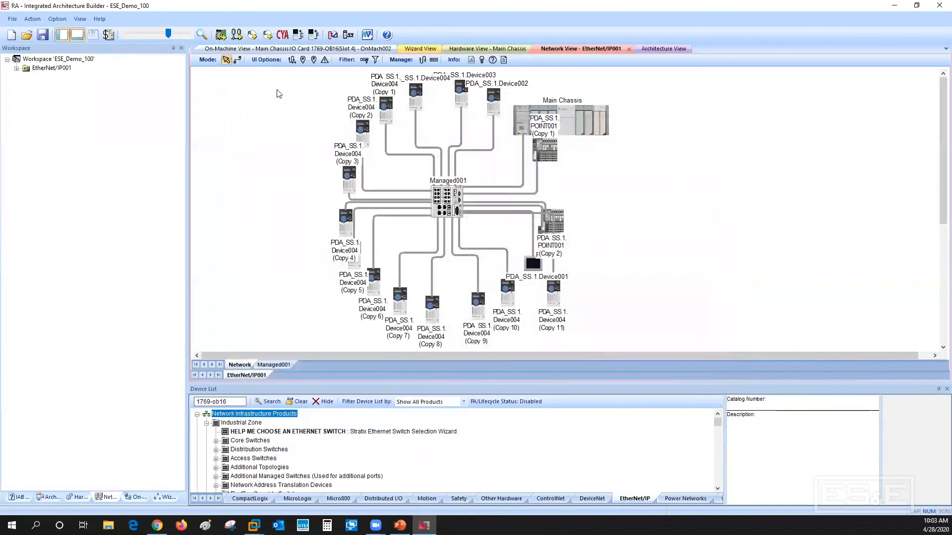
Review the 1769-L30ER controller's node, memory and utilization results in the advanced communication details against the network layout
left_click(36, 19)
left_click(75, 114)
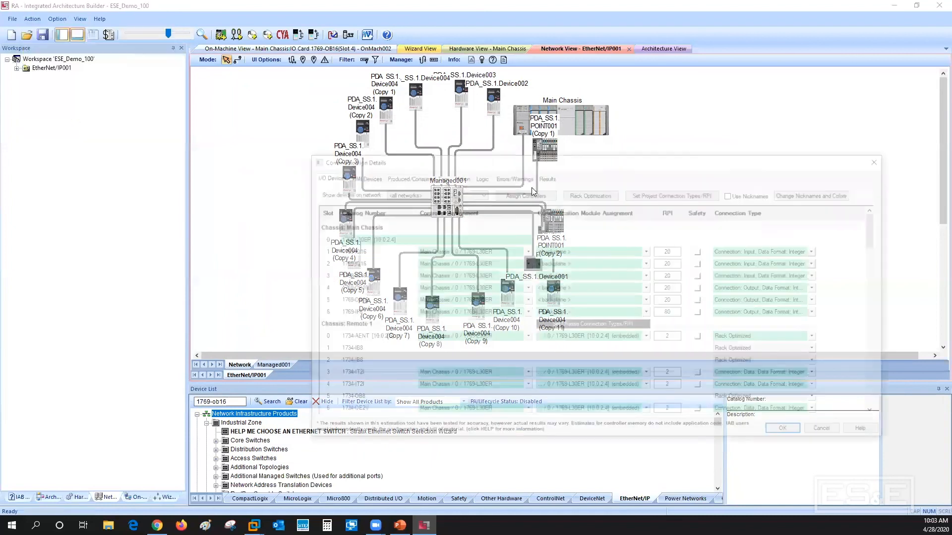
left_click(547, 176)
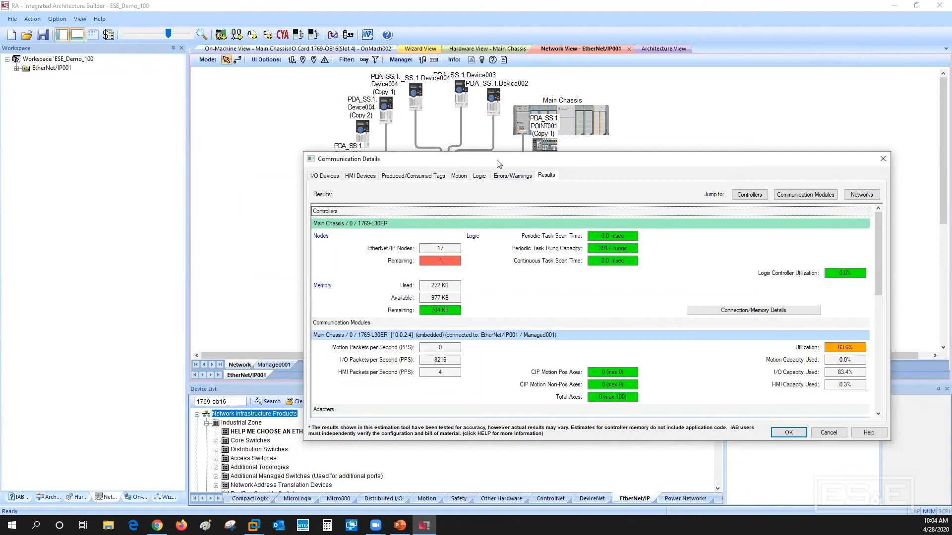
left_click_drag(498, 163, 530, 349)
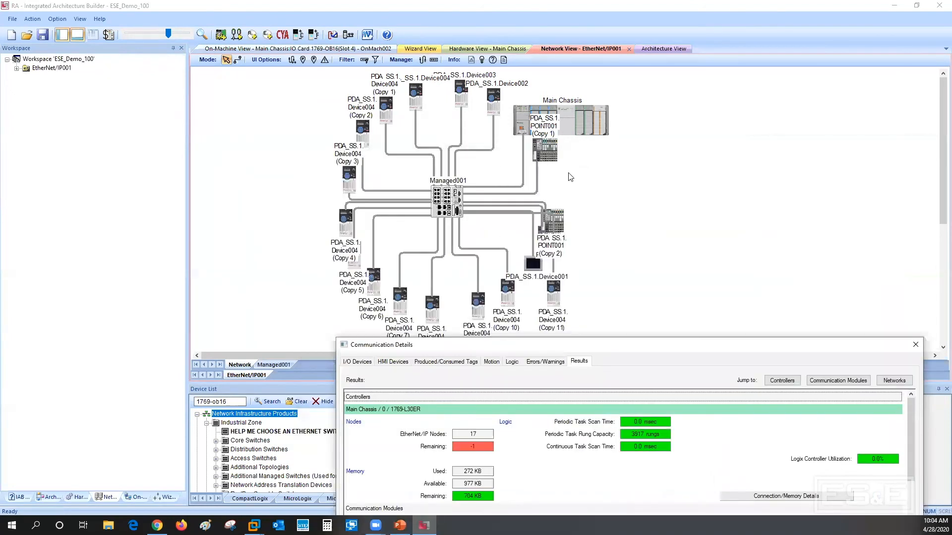
left_click_drag(603, 343, 565, 146)
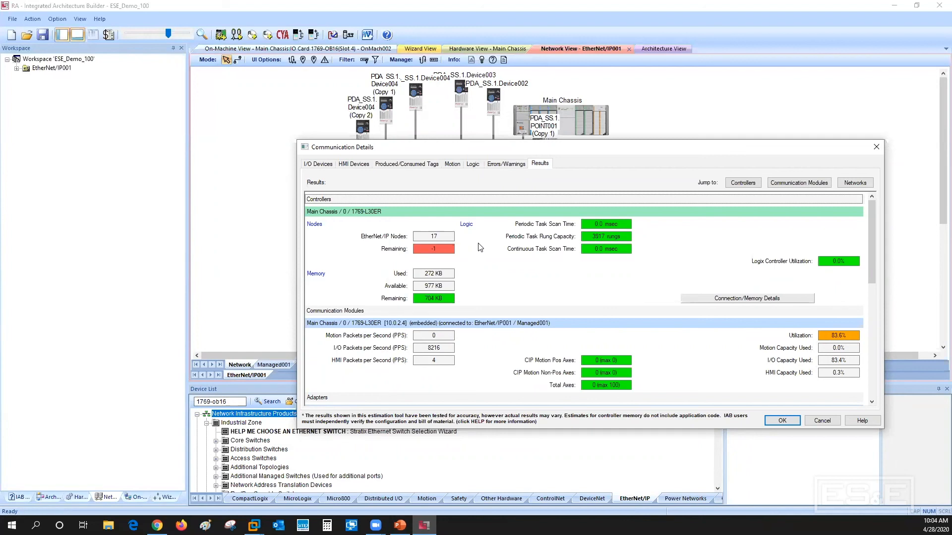
left_click(790, 421)
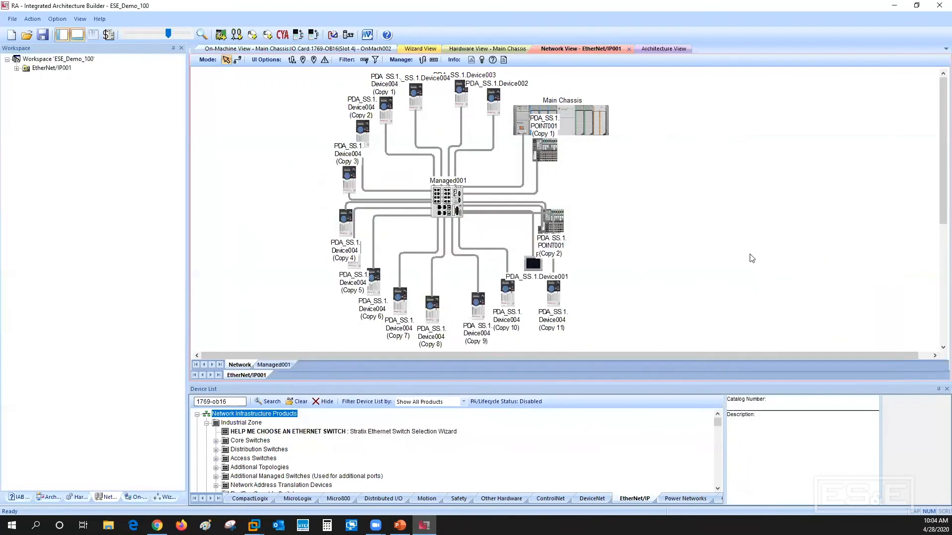
Swap the 1769-L30ER controller in slot 0 of the Main Chassis for a 1769-L33ER
right_click(523, 124)
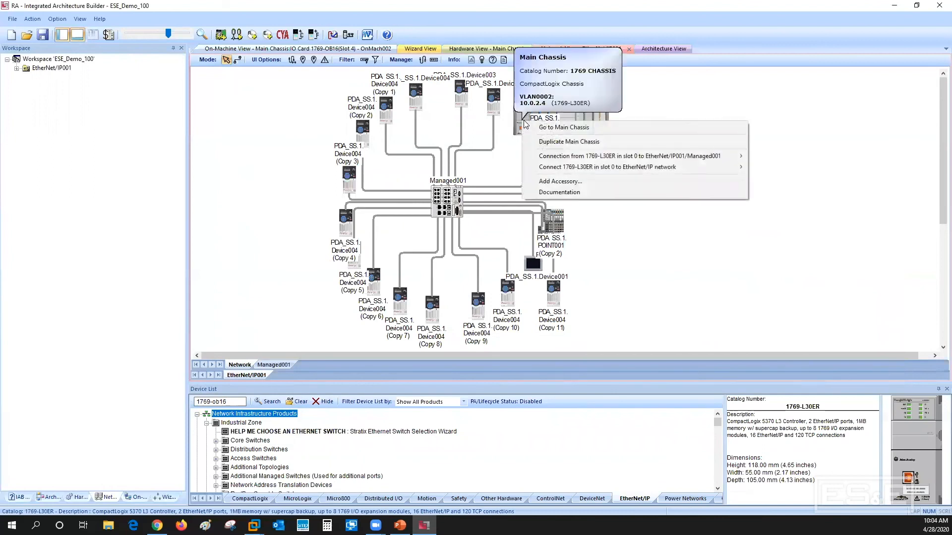
left_click(560, 126)
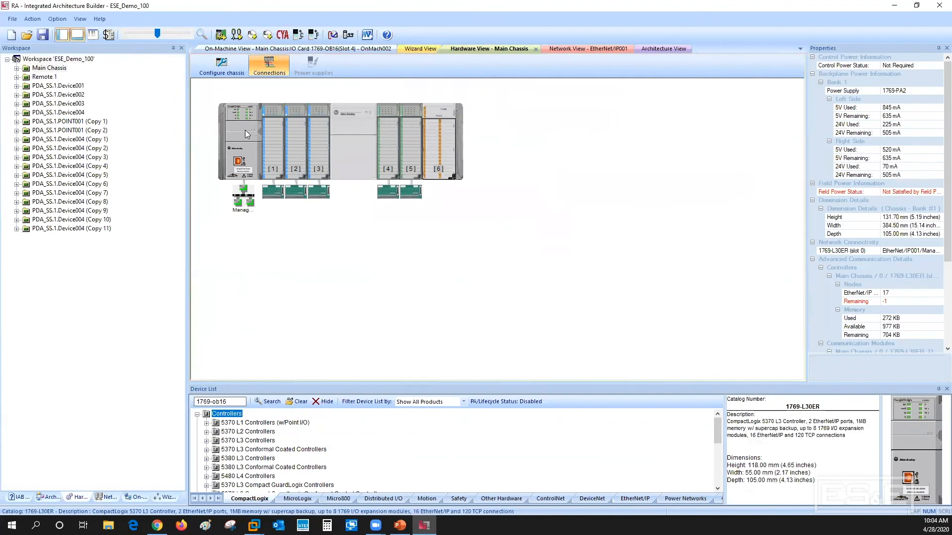
right_click(244, 130)
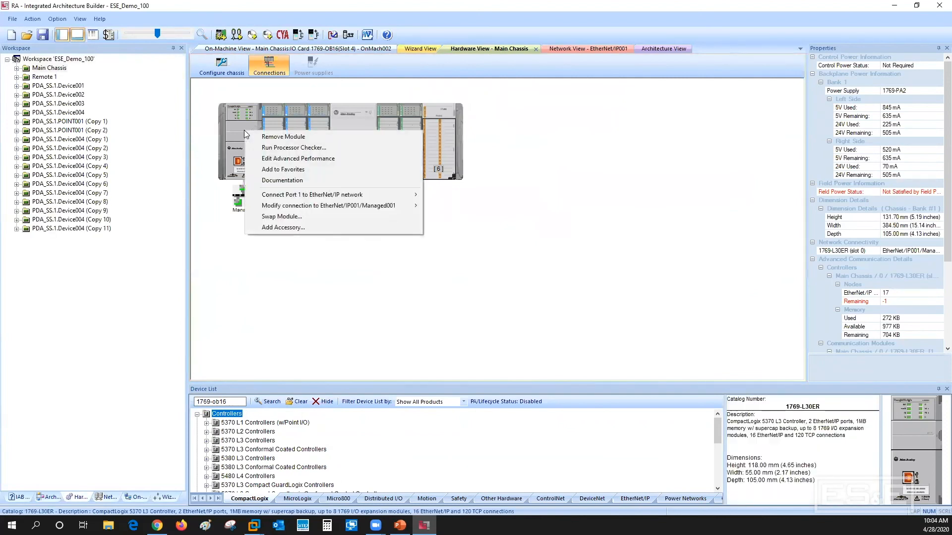
left_click(291, 220)
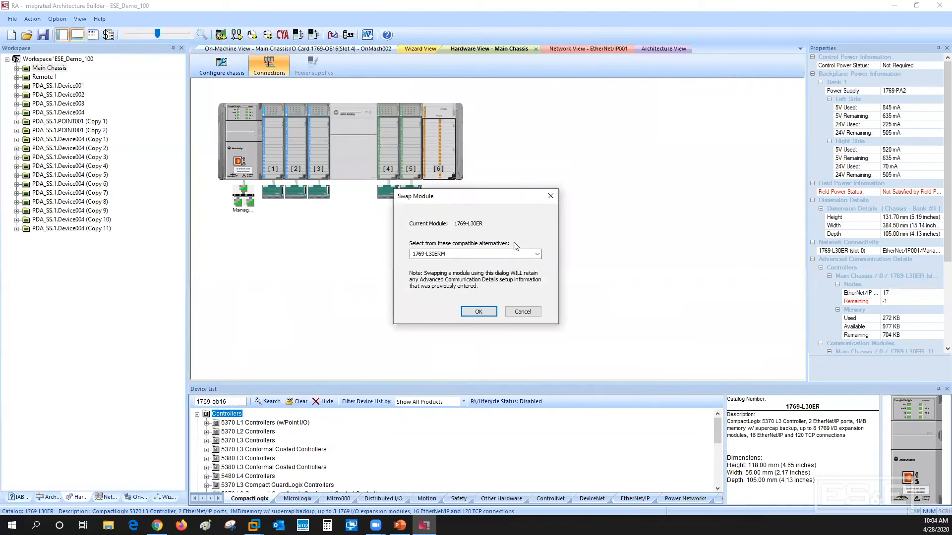
left_click(537, 255)
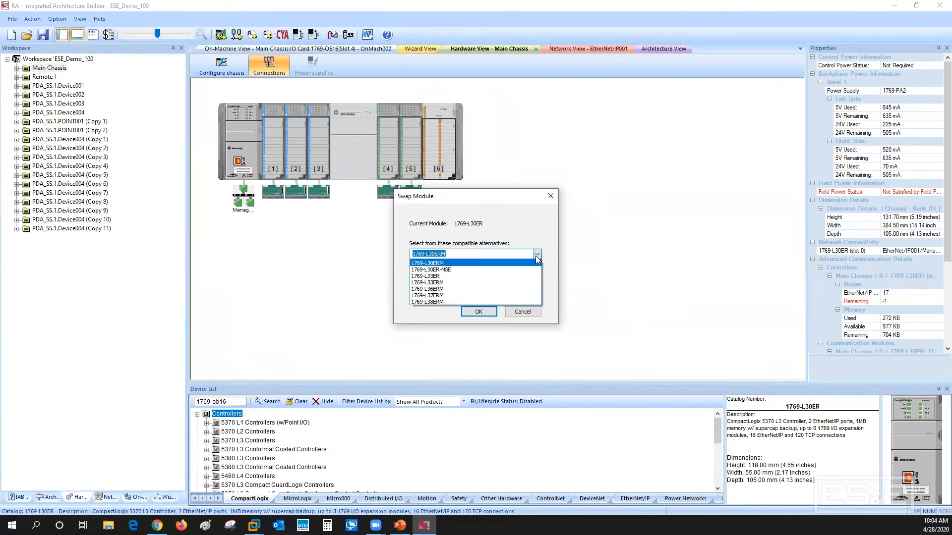
left_click(456, 276)
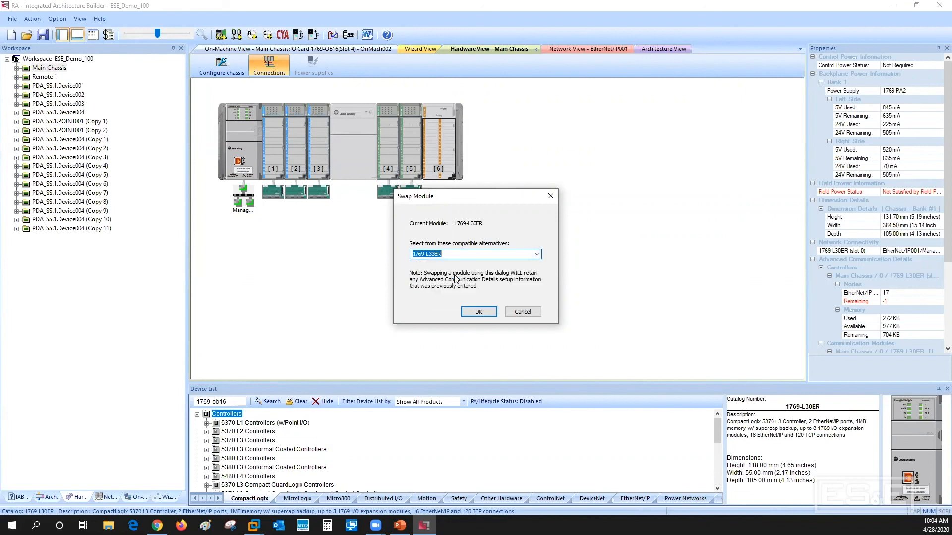
left_click(481, 312)
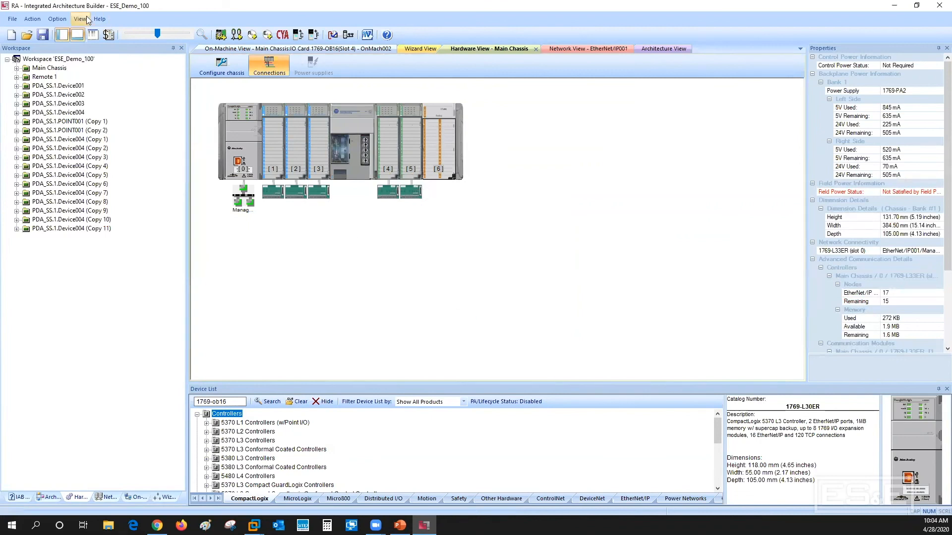
Check the communication results for the 1769-L33ER controller in the advanced communication details
left_click(33, 20)
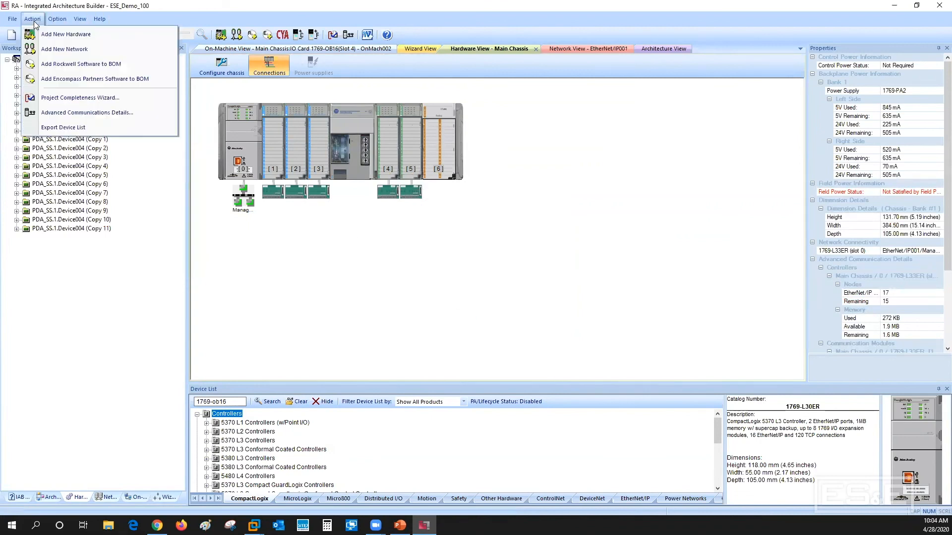
left_click(54, 114)
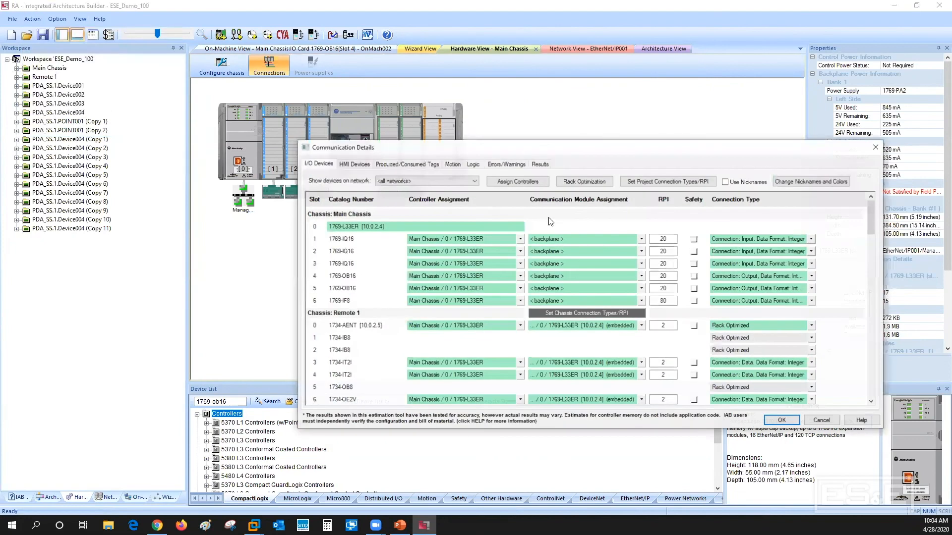
left_click(539, 165)
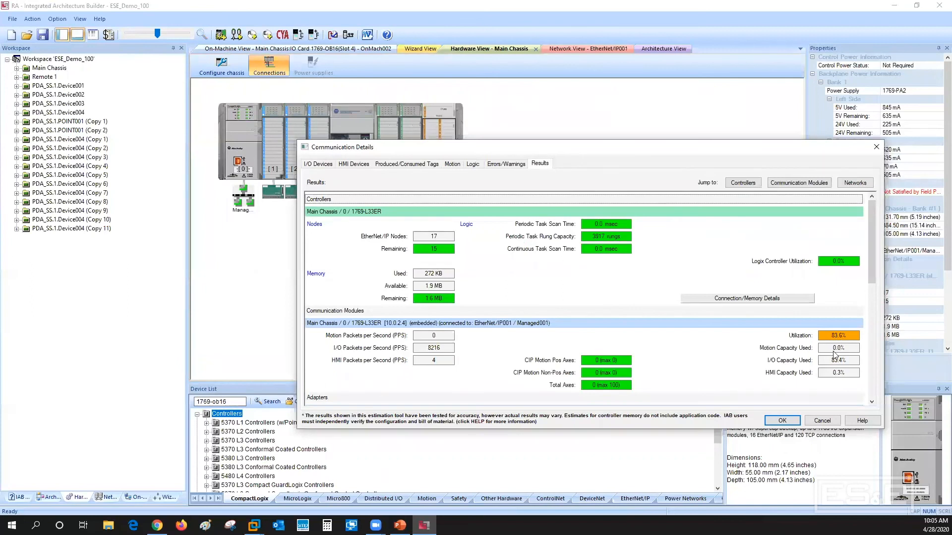
Accept the communication details and reopen the advanced communication details to recheck the results for the Main Chassis controller
left_click(782, 420)
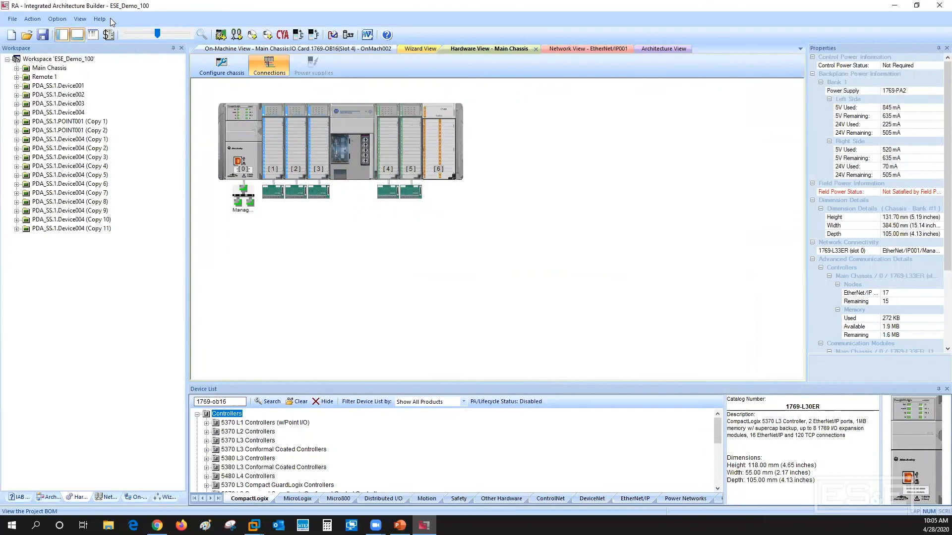
left_click(32, 19)
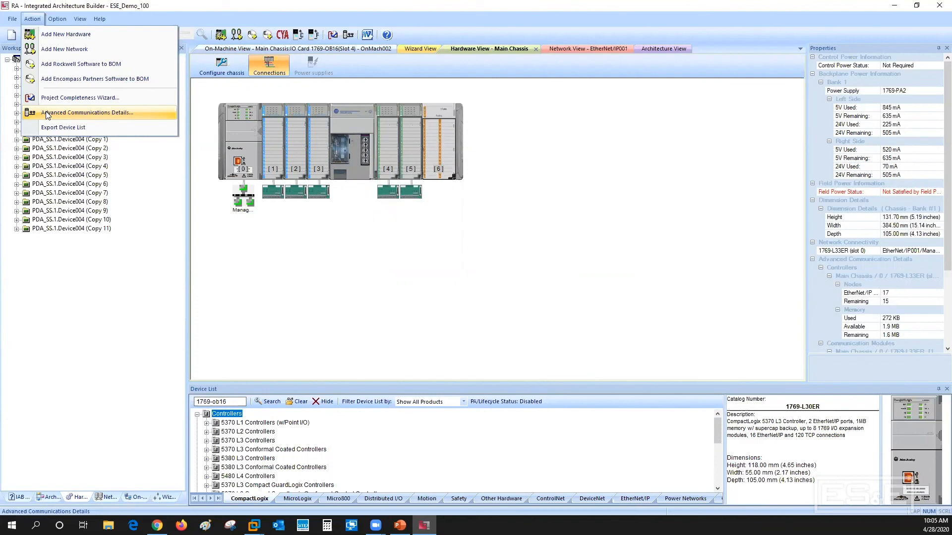
left_click(48, 113)
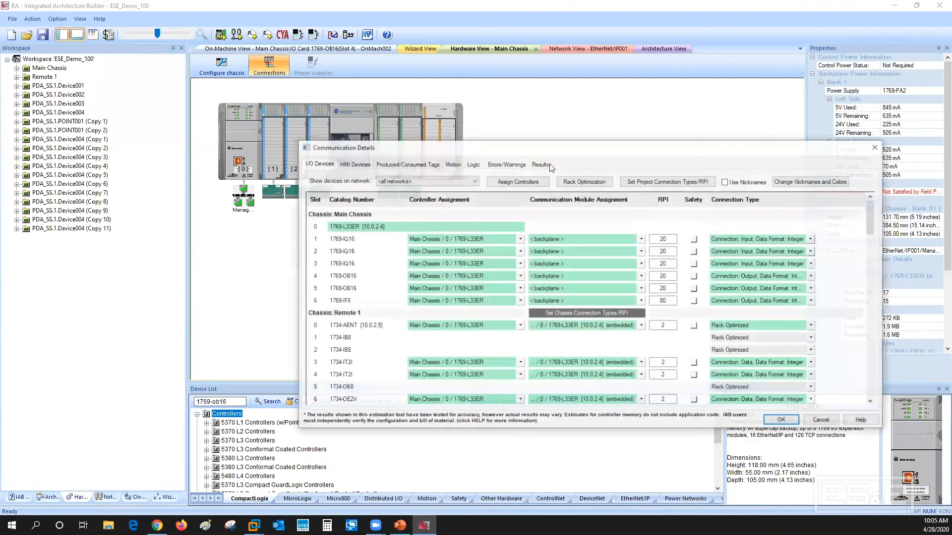
left_click(539, 164)
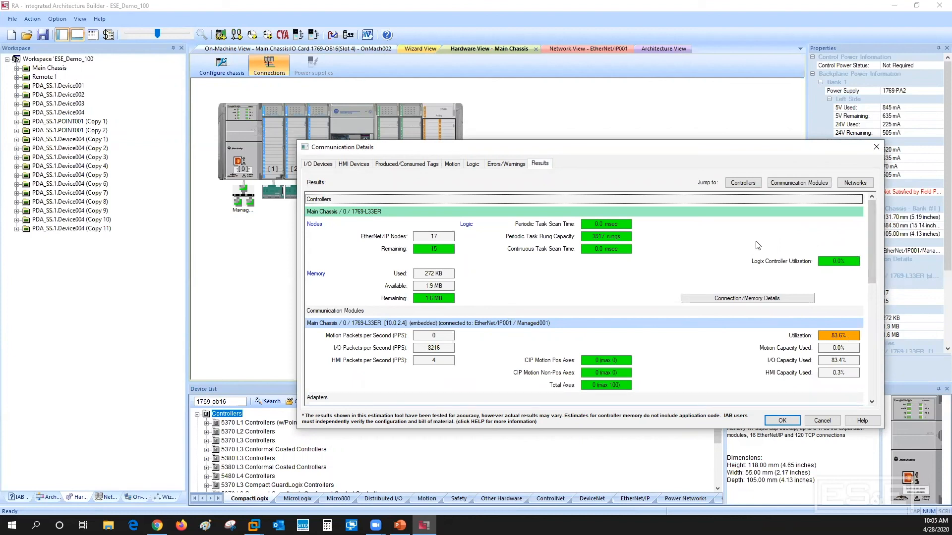
Review the I/O devices' assignments, RPI and connection types, close the communication details without saving changes, and minimize the application window
left_click(320, 165)
mouse_move(872, 216)
left_mouse_down()
mouse_move(896, 340)
mouse_move(883, 209)
left_mouse_up()
left_click(875, 147)
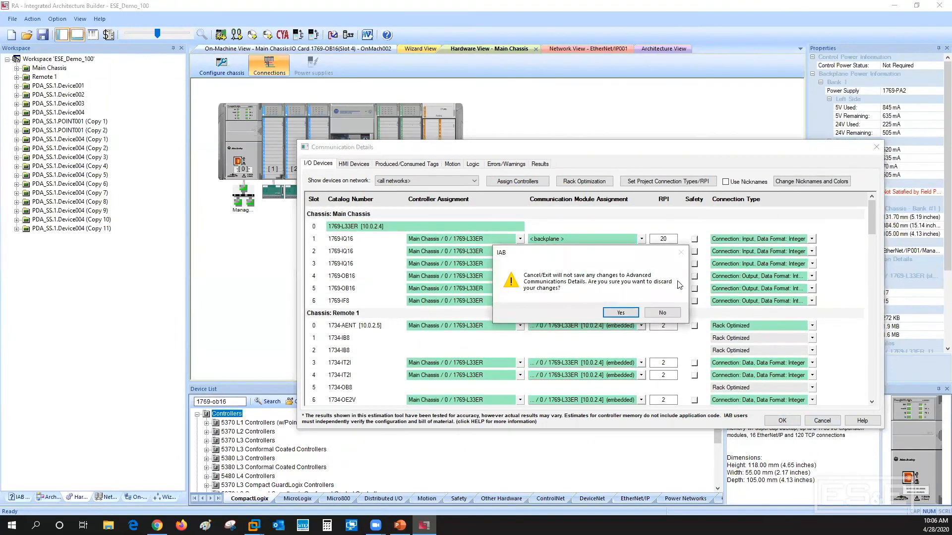
left_click(620, 313)
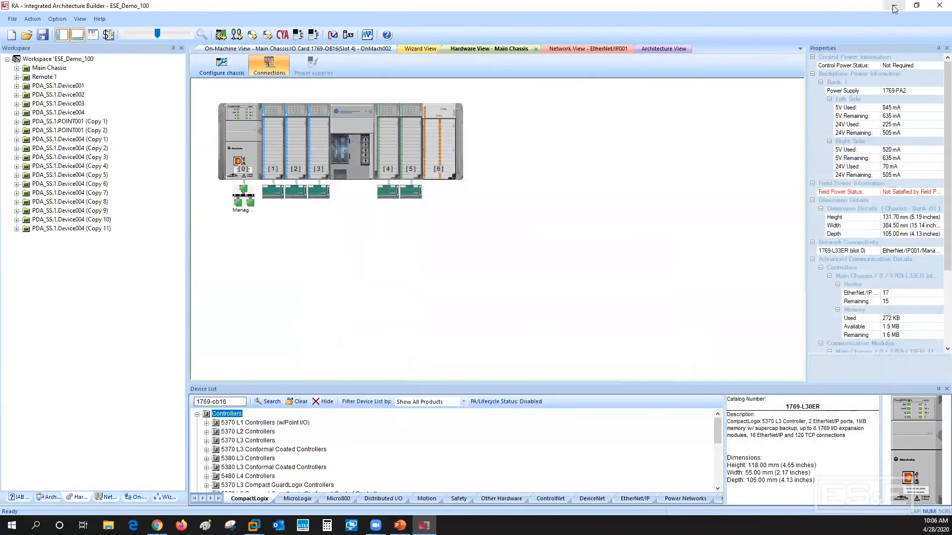
left_click(893, 6)
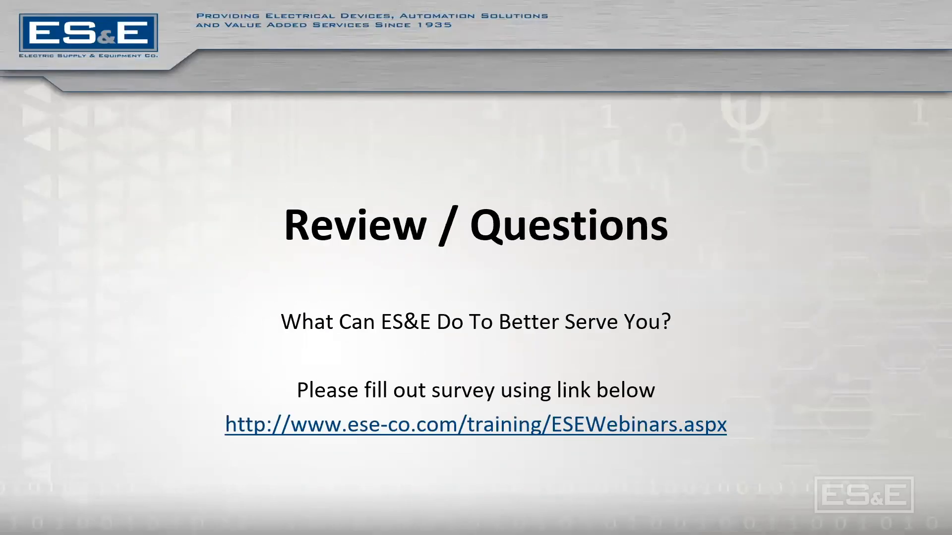